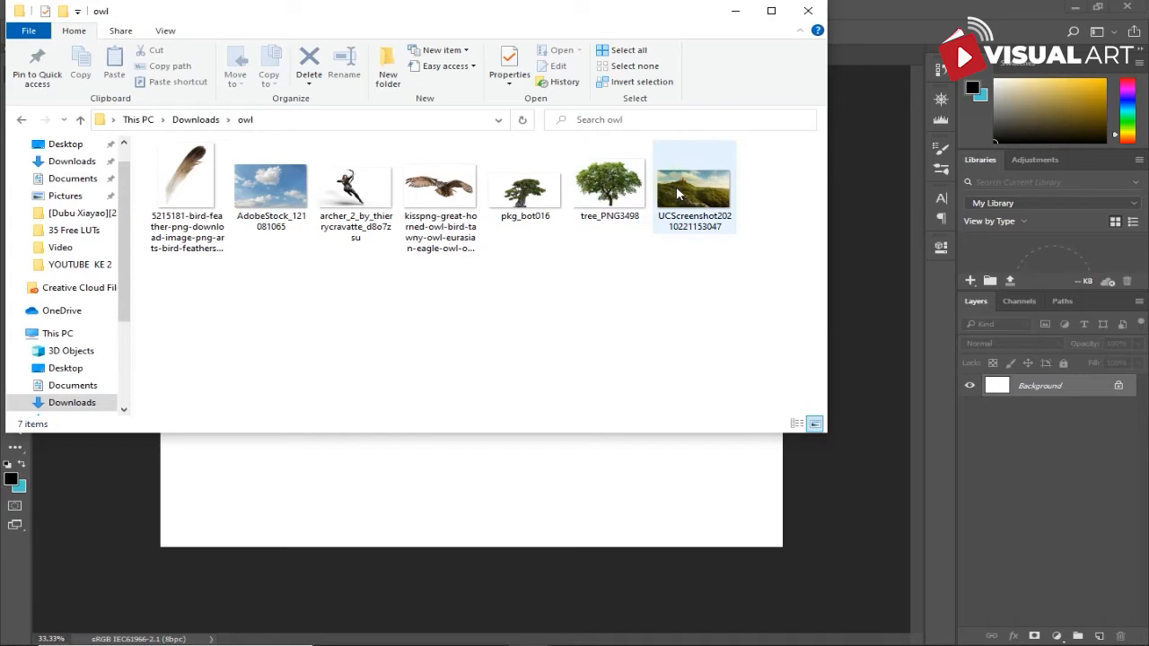
pyautogui.click(687, 203)
pyautogui.moveTo(707, 208); pyautogui.dragTo(610, 487)
pyautogui.moveTo(620, 440); pyautogui.dragTo(487, 409)
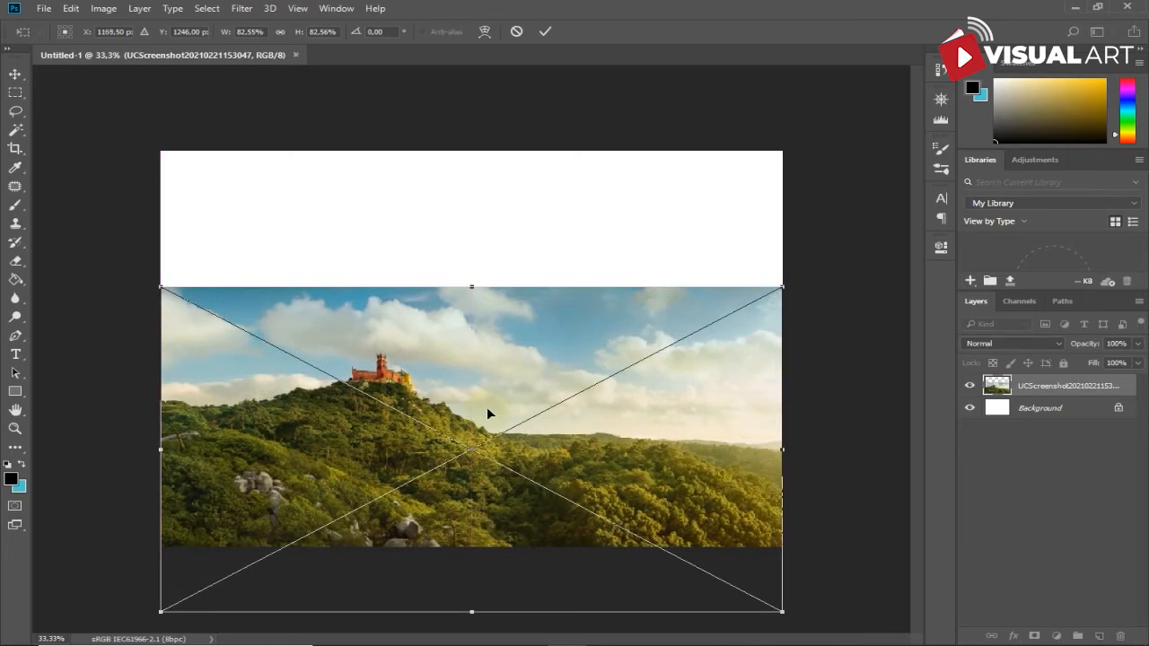
pyautogui.press('Return')
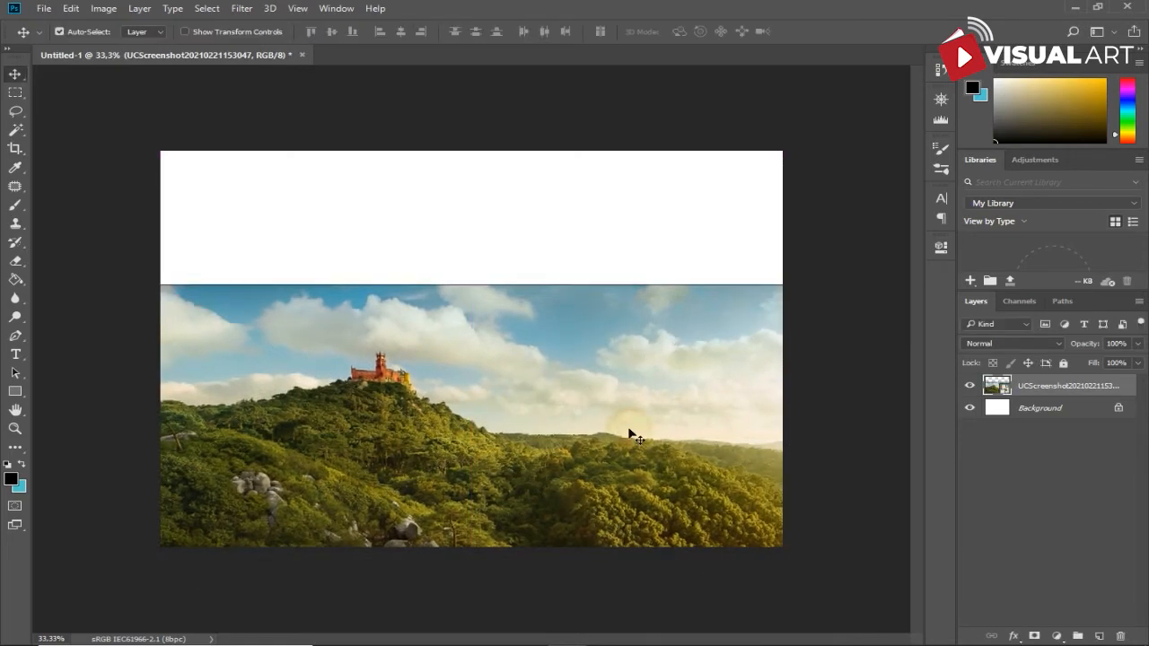
pyautogui.moveTo(629, 434); pyautogui.dragTo(629, 454)
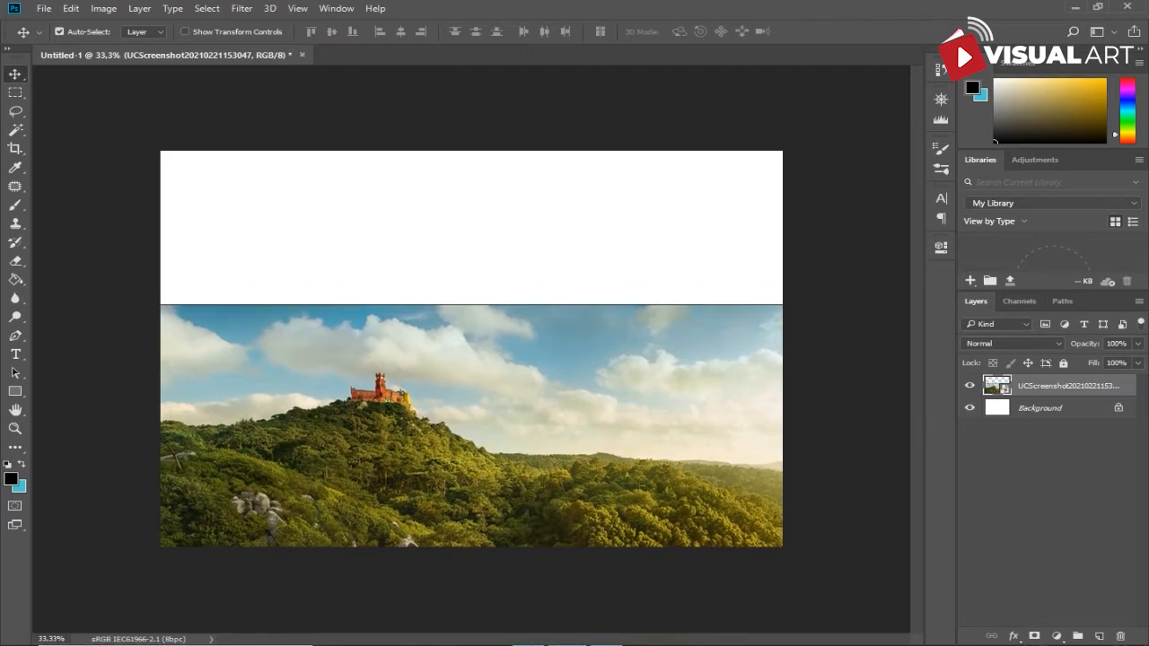
# Step: Place the AdobeStock_121081065 sky image, enlarge it to cover the upper canvas and order it beneath the landscape layer
pyautogui.hotkey('alt', 'Tab')
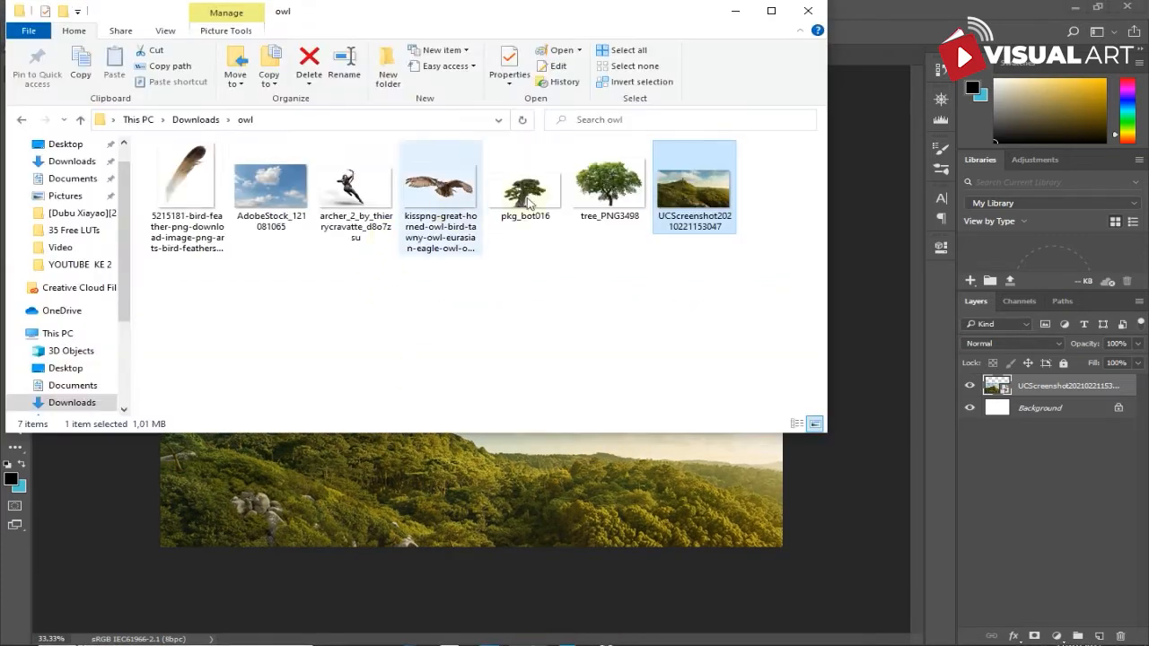
pyautogui.moveTo(278, 220); pyautogui.dragTo(541, 216)
pyautogui.moveTo(782, 493); pyautogui.dragTo(792, 503)
pyautogui.moveTo(644, 386); pyautogui.dragTo(638, 418)
pyautogui.press('Return')
pyautogui.moveTo(1083, 394); pyautogui.dragTo(1072, 420)
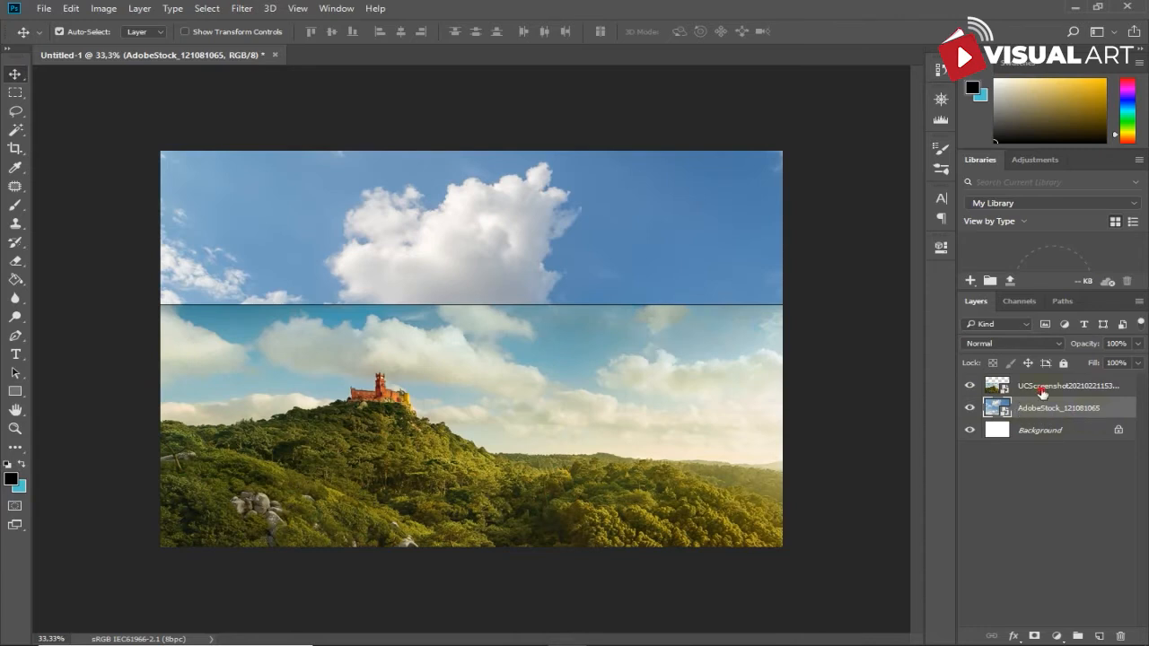
# Step: Add a Color Balance adjustment clipped to the sky layer, with midtones at -70 toward yellow and shifted slightly toward cyan
pyautogui.click(1041, 387)
pyautogui.click(1059, 411)
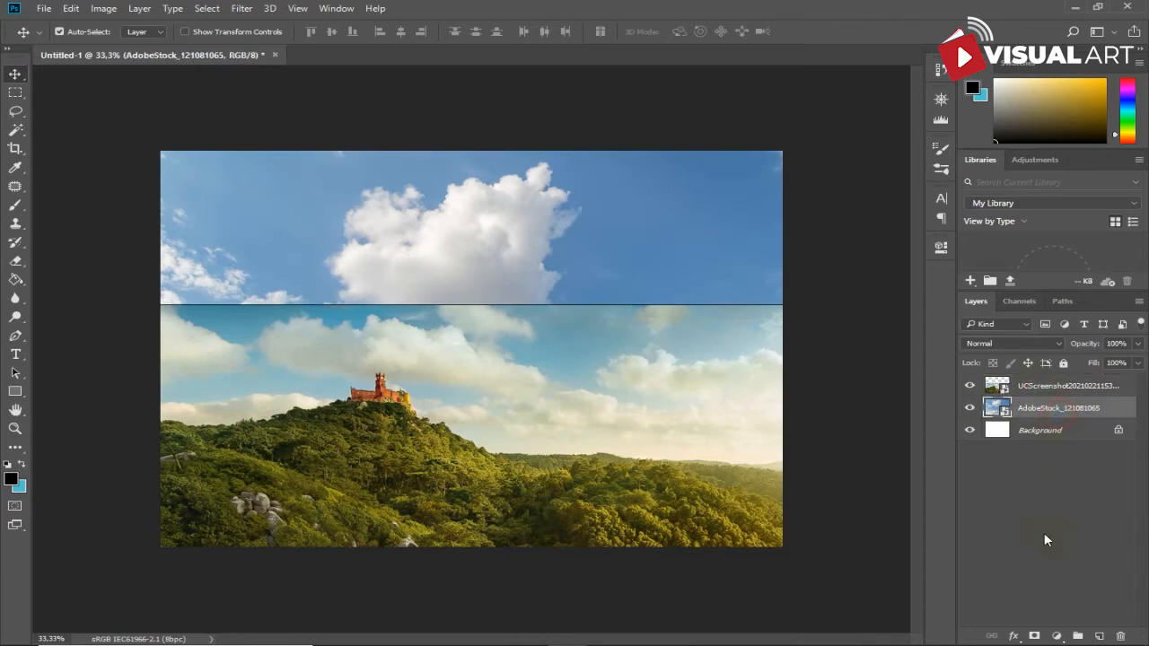
pyautogui.click(1058, 635)
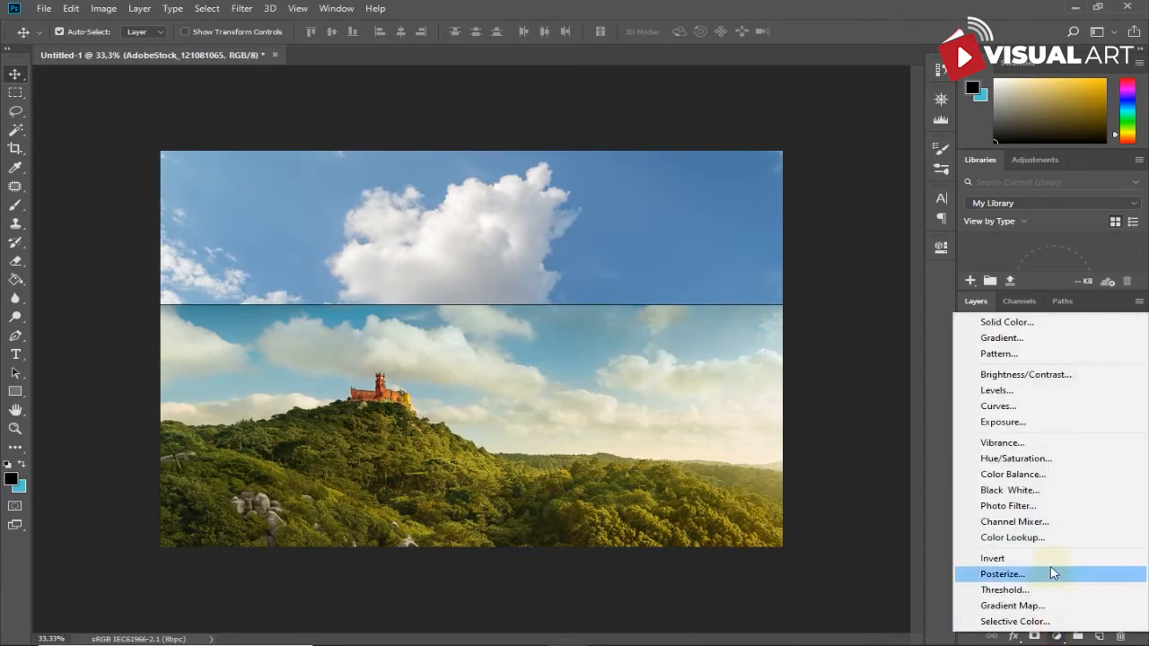
pyautogui.click(1044, 473)
pyautogui.click(805, 486)
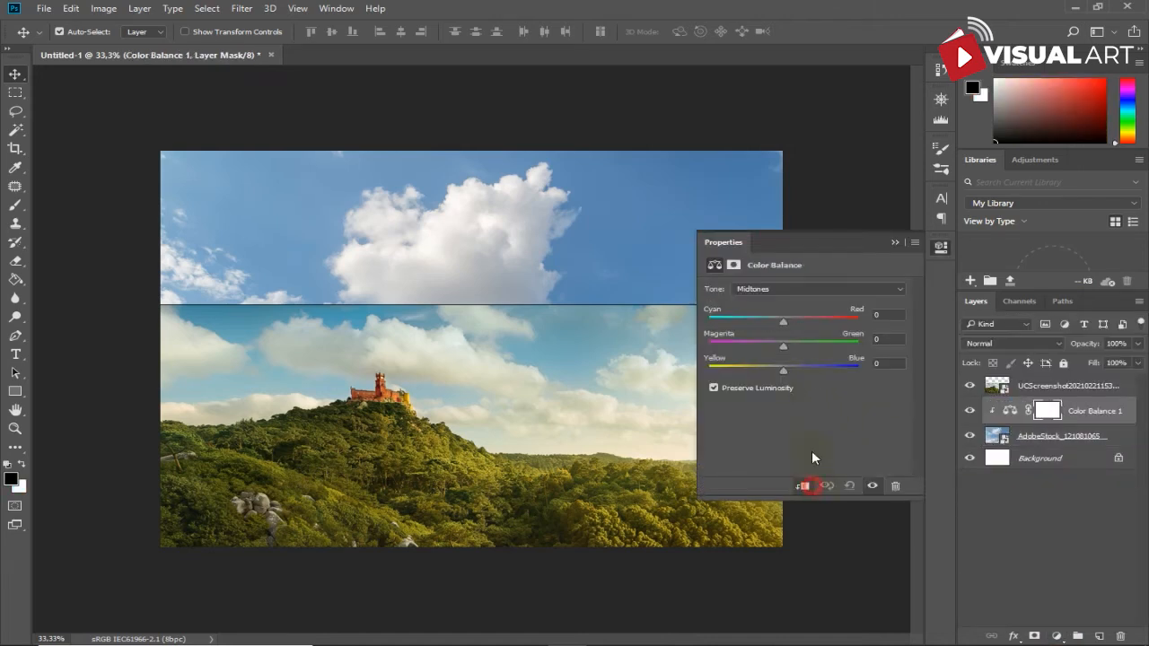
pyautogui.moveTo(777, 320); pyautogui.dragTo(784, 319)
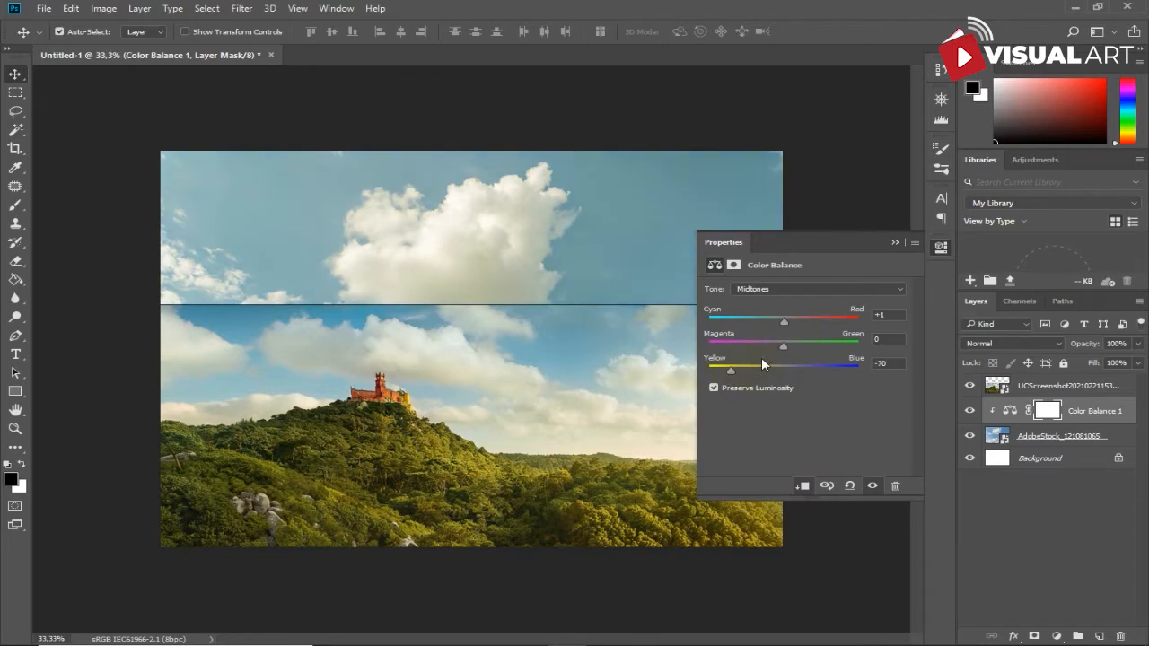
pyautogui.moveTo(789, 319); pyautogui.dragTo(768, 319)
pyautogui.click(892, 243)
# Step: Mask the landscape layer and paint black with a 600 px soft brush to hide its hard upper edge and upper sky
pyautogui.moveTo(1043, 419); pyautogui.dragTo(1037, 387)
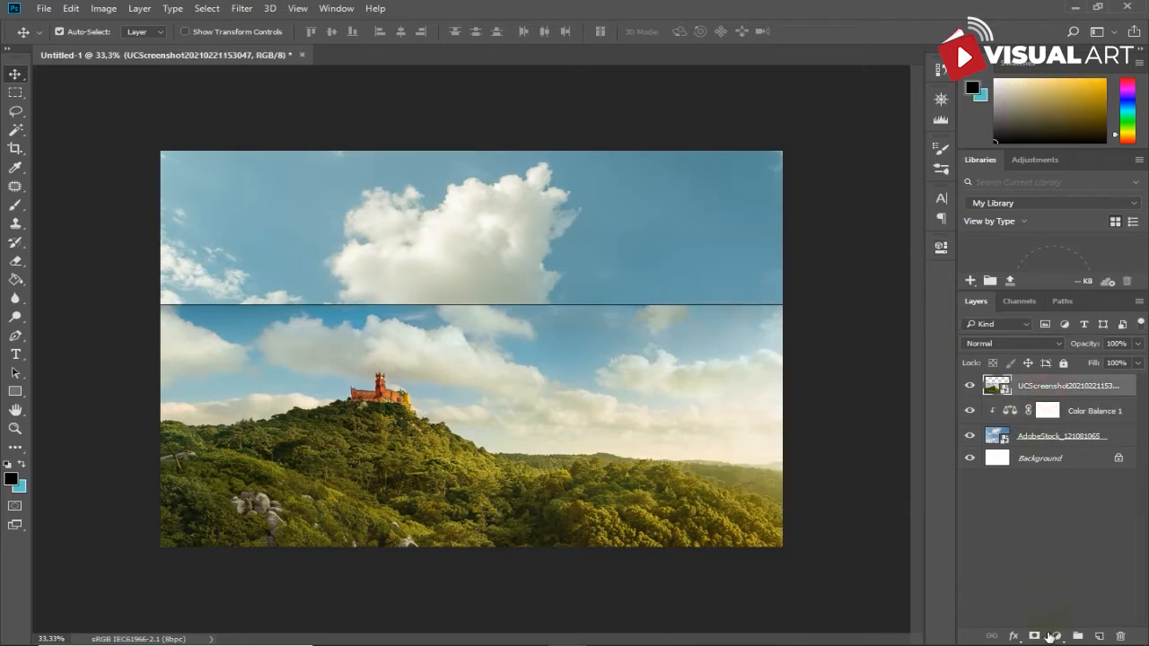
pyautogui.click(15, 204)
pyautogui.press(']')
pyautogui.press(']')
pyautogui.press(']')
pyautogui.press(']')
pyautogui.press(']')
pyautogui.press(']')
pyautogui.press(']')
pyautogui.moveTo(177, 282)
pyautogui.mouseDown()
pyautogui.moveTo(442, 250)
pyautogui.moveTo(400, 251)
pyautogui.moveTo(499, 269)
pyautogui.moveTo(355, 262)
pyautogui.mouseUp()
pyautogui.moveTo(469, 287)
pyautogui.mouseDown()
pyautogui.moveTo(619, 304)
pyautogui.moveTo(789, 279)
pyautogui.moveTo(677, 312)
pyautogui.moveTo(765, 341)
pyautogui.moveTo(730, 341)
pyautogui.mouseUp()
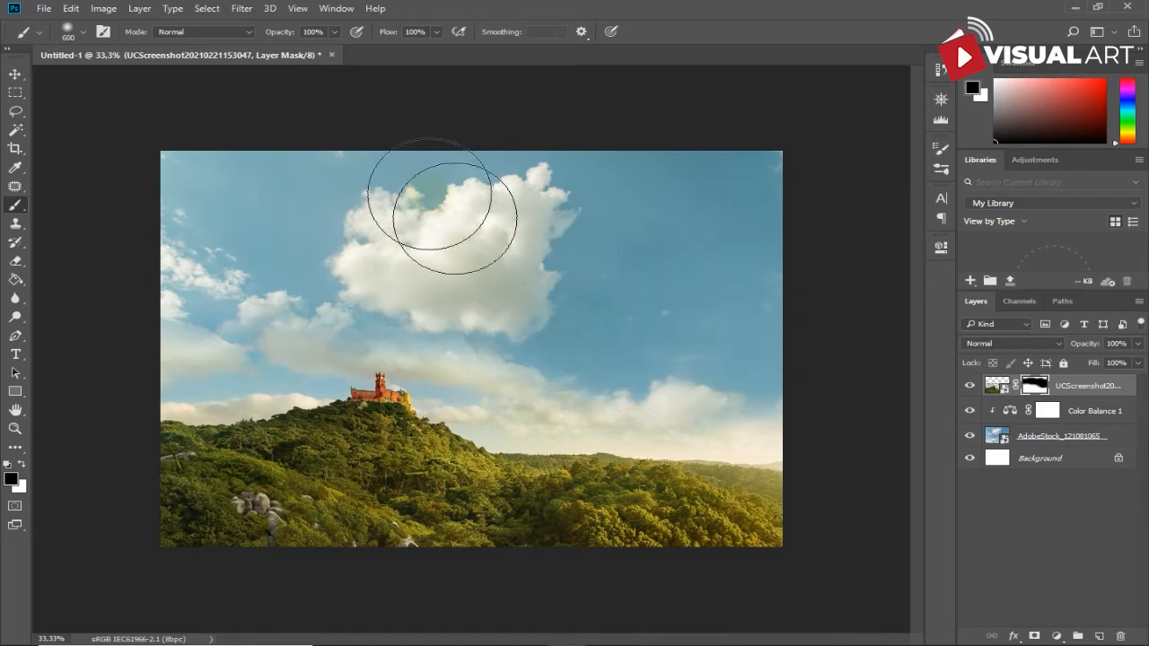
# Step: Lower the brush opacity to 54% and soften the mask's transition between the two skies above the castle
pyautogui.moveTo(274, 33); pyautogui.dragTo(240, 36)
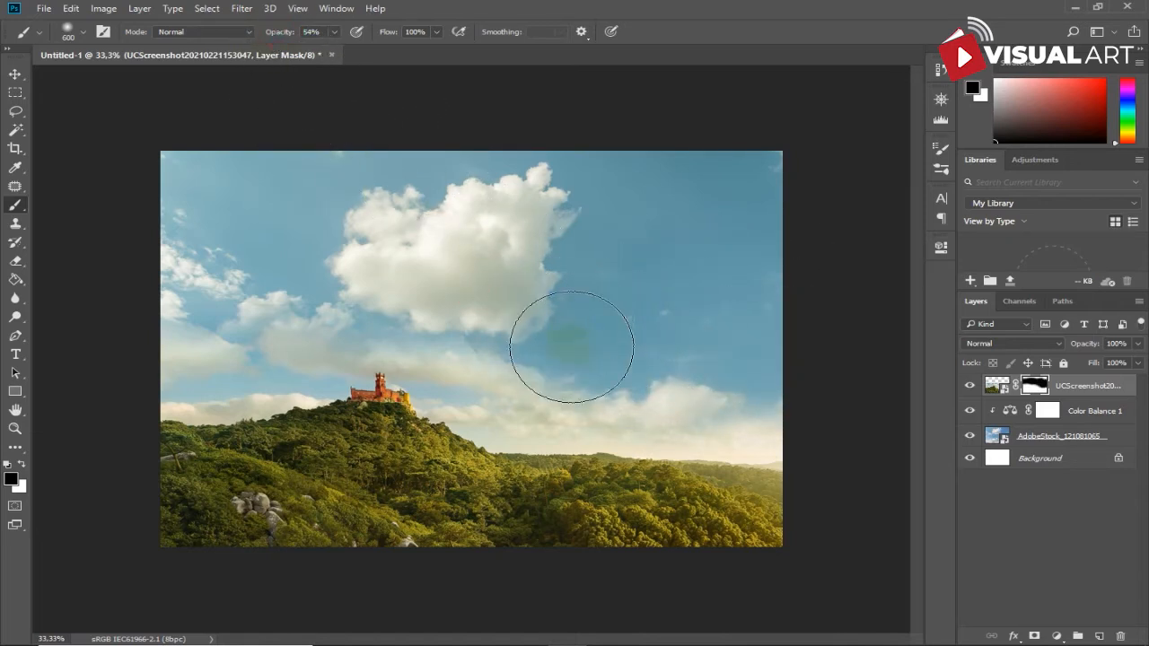
pyautogui.moveTo(524, 345)
pyautogui.mouseDown()
pyautogui.moveTo(464, 308)
pyautogui.moveTo(352, 287)
pyautogui.mouseUp()
pyautogui.moveTo(348, 289)
pyautogui.mouseDown()
pyautogui.moveTo(146, 325)
pyautogui.moveTo(411, 281)
pyautogui.moveTo(371, 296)
pyautogui.mouseUp()
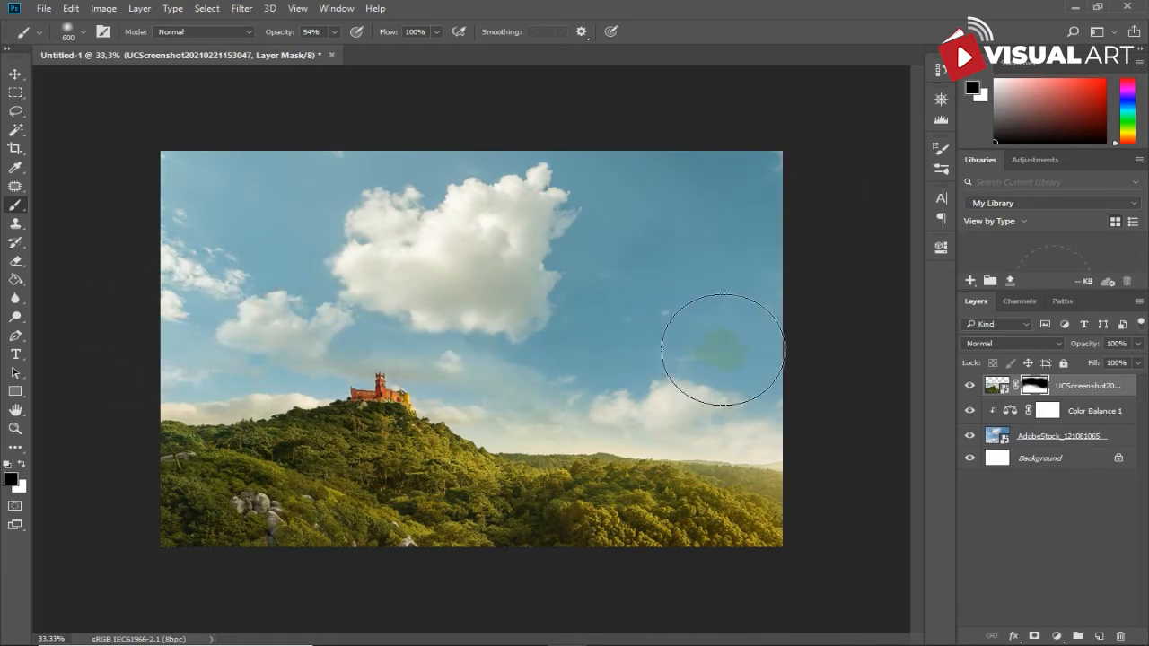
# Step: Merge the landscape, Color Balance and sky layers into one layer and rename it "forest"
pyautogui.click(14, 74)
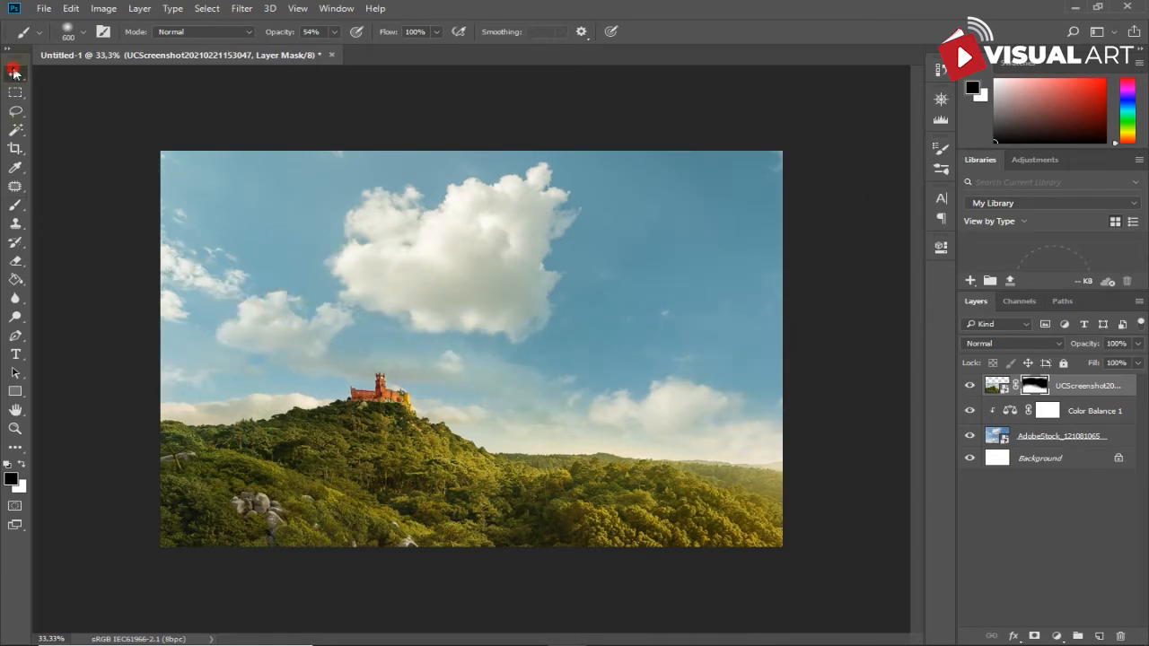
pyautogui.click(1110, 436)
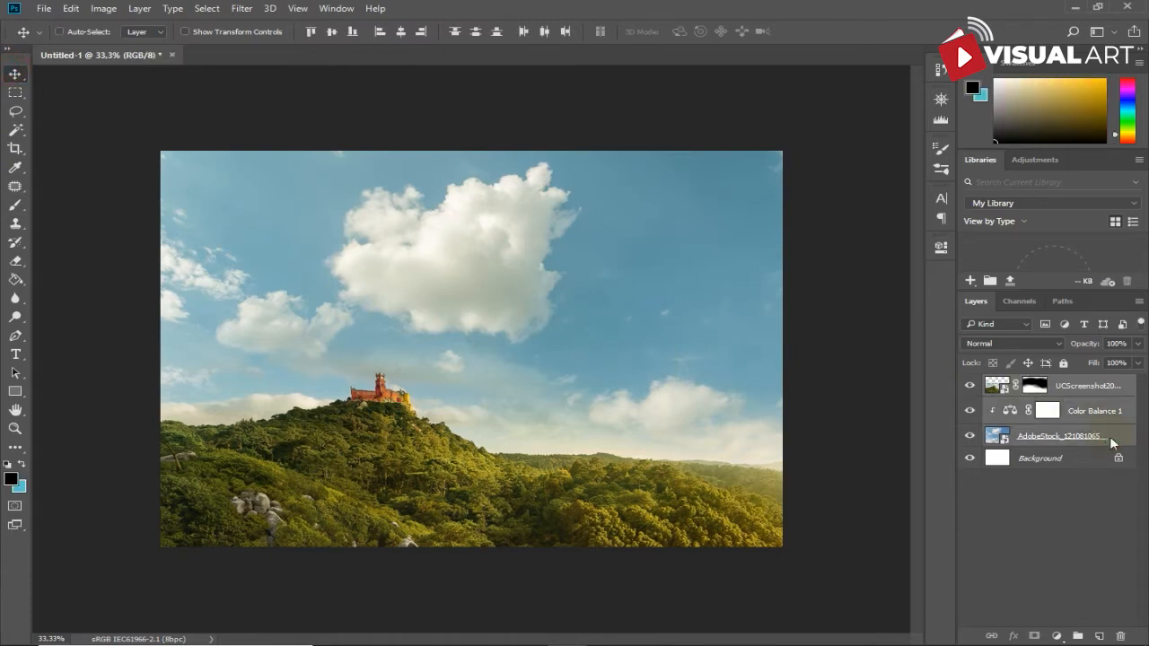
pyautogui.hotkey('ctrl', 'e')
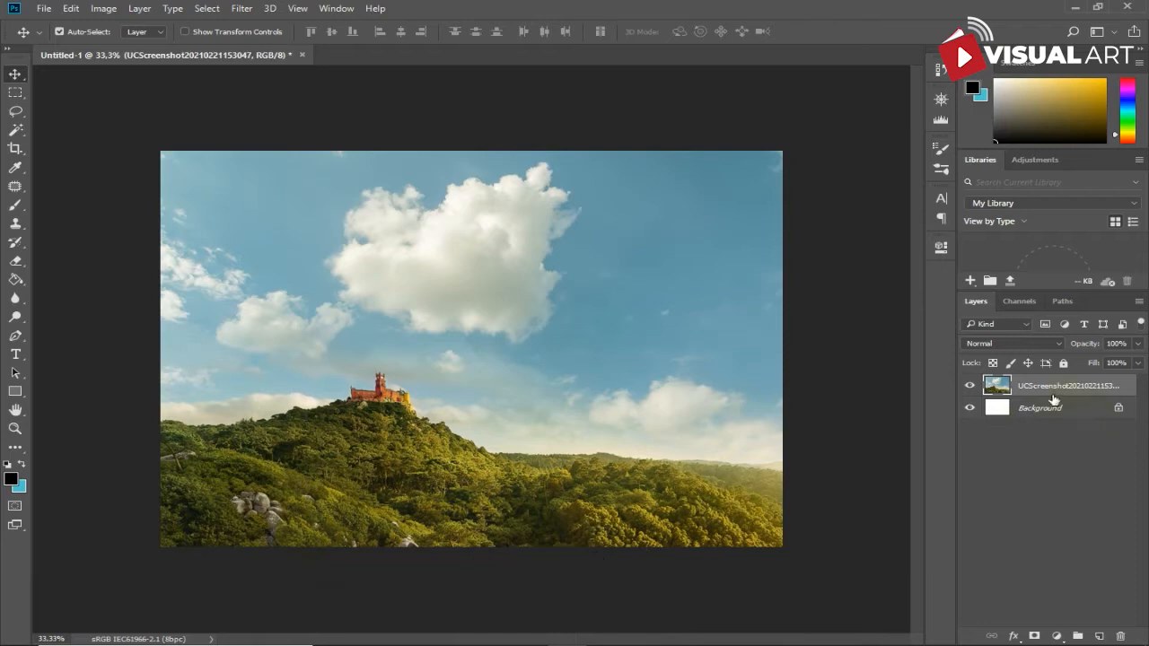
pyautogui.doubleClick(1047, 391)
pyautogui.write('forest')
pyautogui.press('Return')
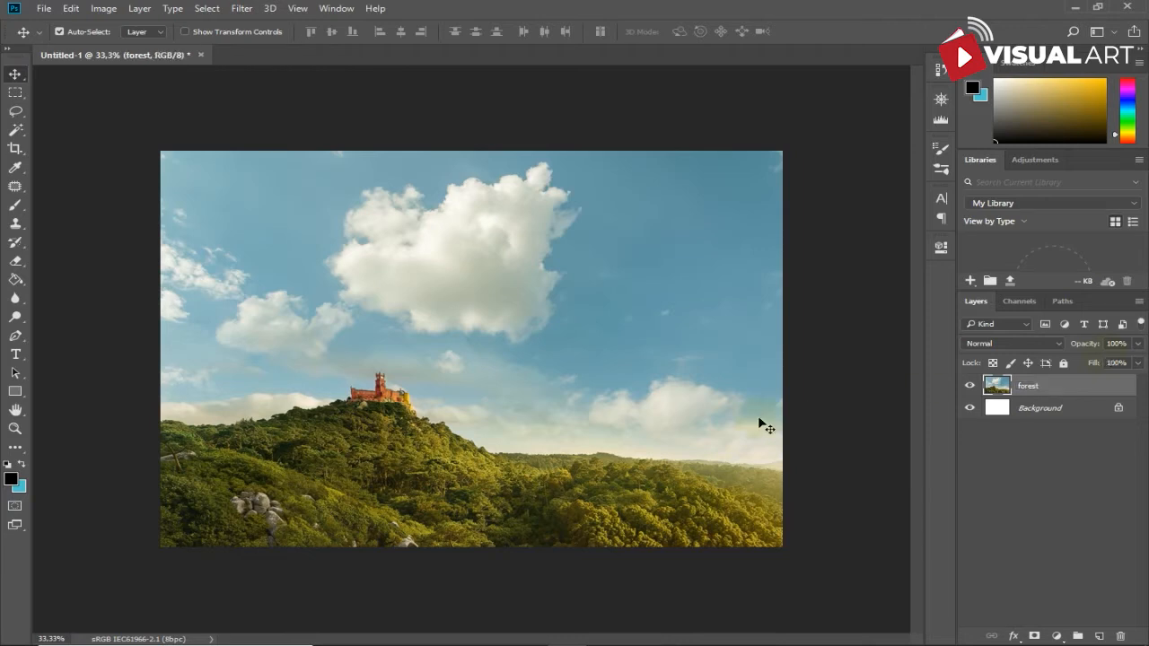
# Step: Add a Brightness/Contrast adjustment clipped to the forest layer, with brightness about -49 and contrast about 17
pyautogui.click(1056, 635)
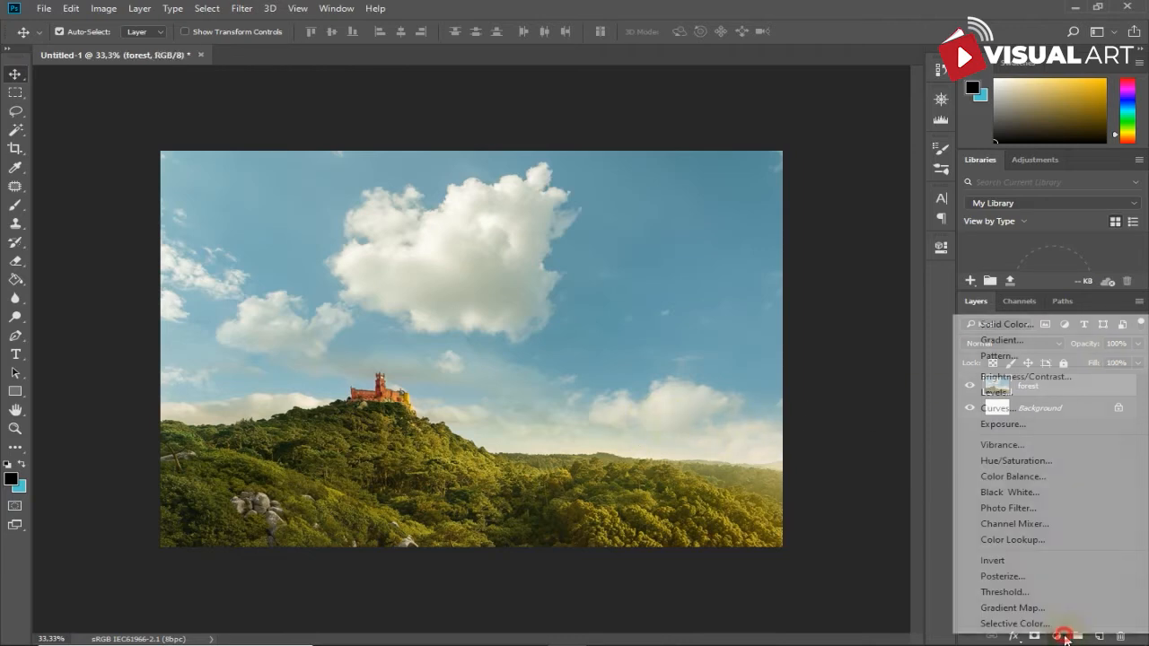
pyautogui.click(1070, 378)
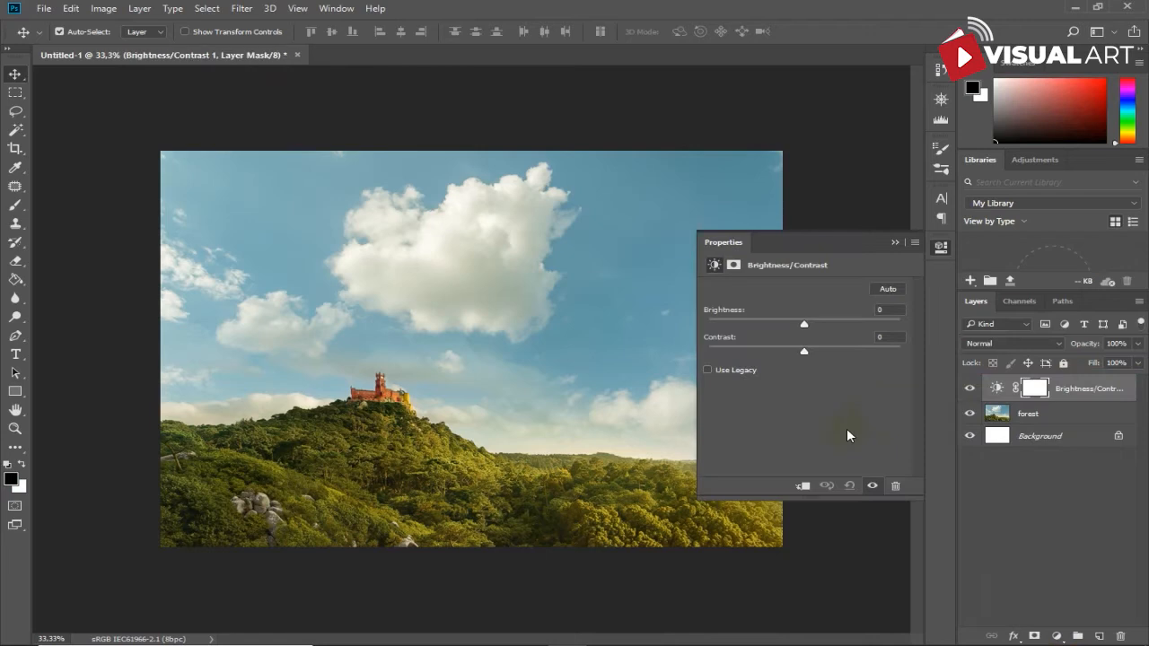
pyautogui.click(802, 484)
pyautogui.moveTo(803, 324); pyautogui.dragTo(775, 333)
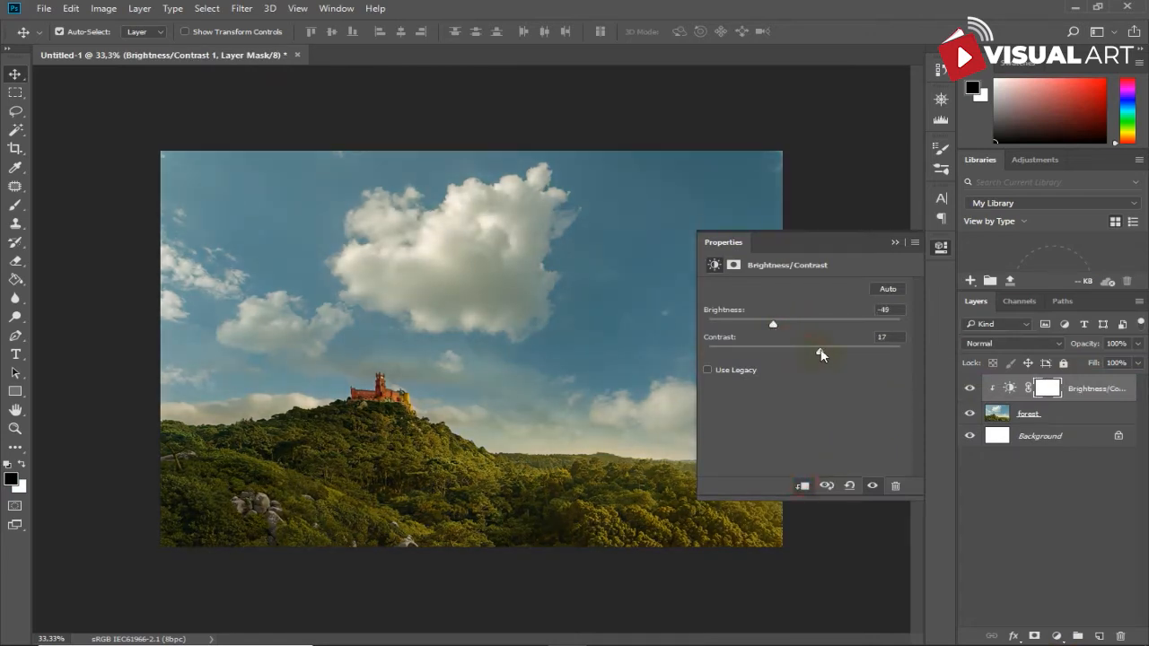
pyautogui.click(893, 245)
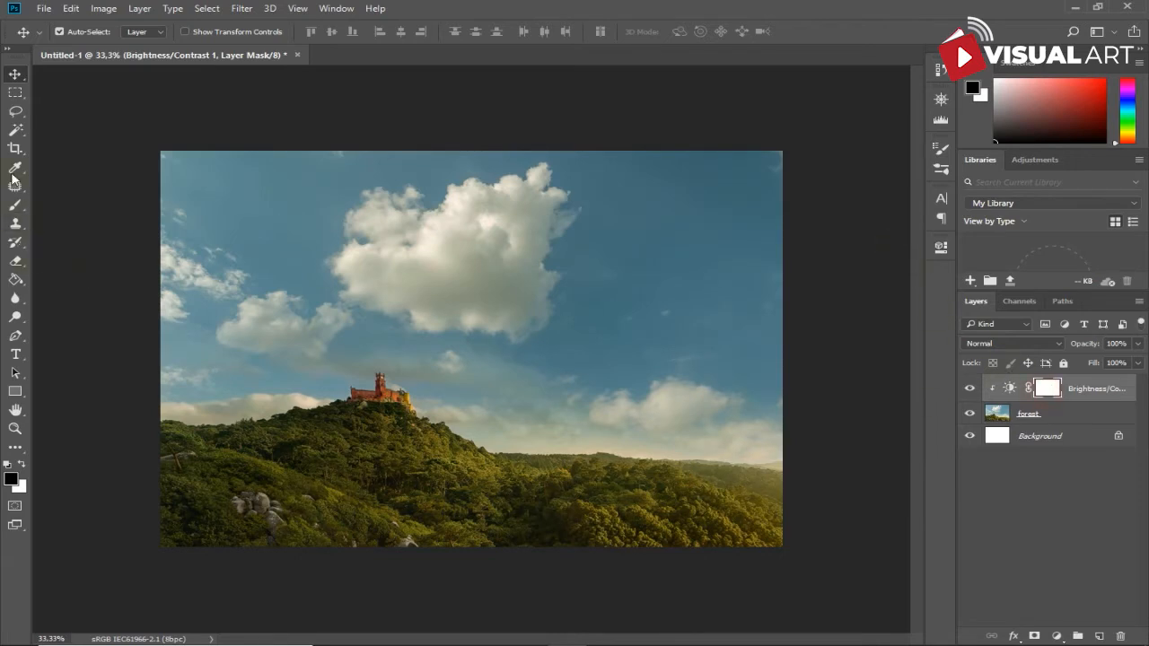
# Step: Paint black on the Brightness/Contrast mask with a large soft brush at 54% opacity to restore brightness around the horizon and forest
pyautogui.click(15, 205)
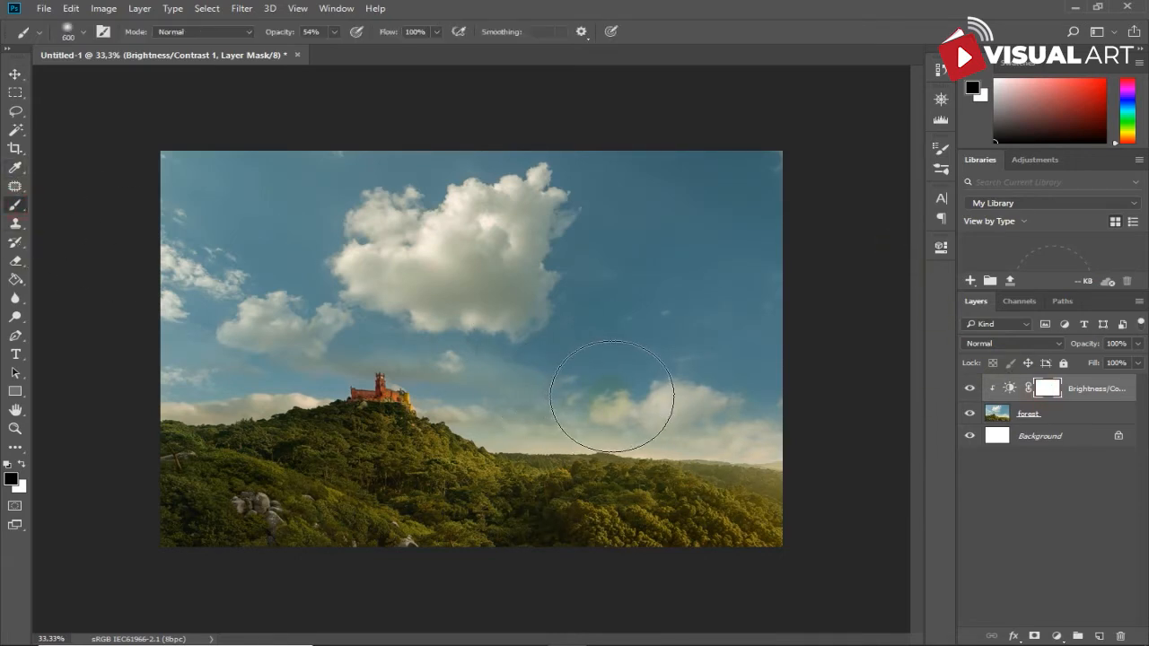
pyautogui.press(']')
pyautogui.press(']')
pyautogui.moveTo(666, 380)
pyautogui.mouseDown()
pyautogui.moveTo(468, 376)
pyautogui.moveTo(574, 426)
pyautogui.moveTo(541, 447)
pyautogui.moveTo(747, 448)
pyautogui.moveTo(521, 460)
pyautogui.moveTo(431, 441)
pyautogui.moveTo(483, 358)
pyautogui.moveTo(729, 310)
pyautogui.moveTo(716, 192)
pyautogui.moveTo(814, 227)
pyautogui.moveTo(704, 303)
pyautogui.moveTo(483, 308)
pyautogui.moveTo(490, 366)
pyautogui.moveTo(443, 455)
pyautogui.moveTo(359, 474)
pyautogui.mouseUp()
pyautogui.press('[')
pyautogui.press('[')
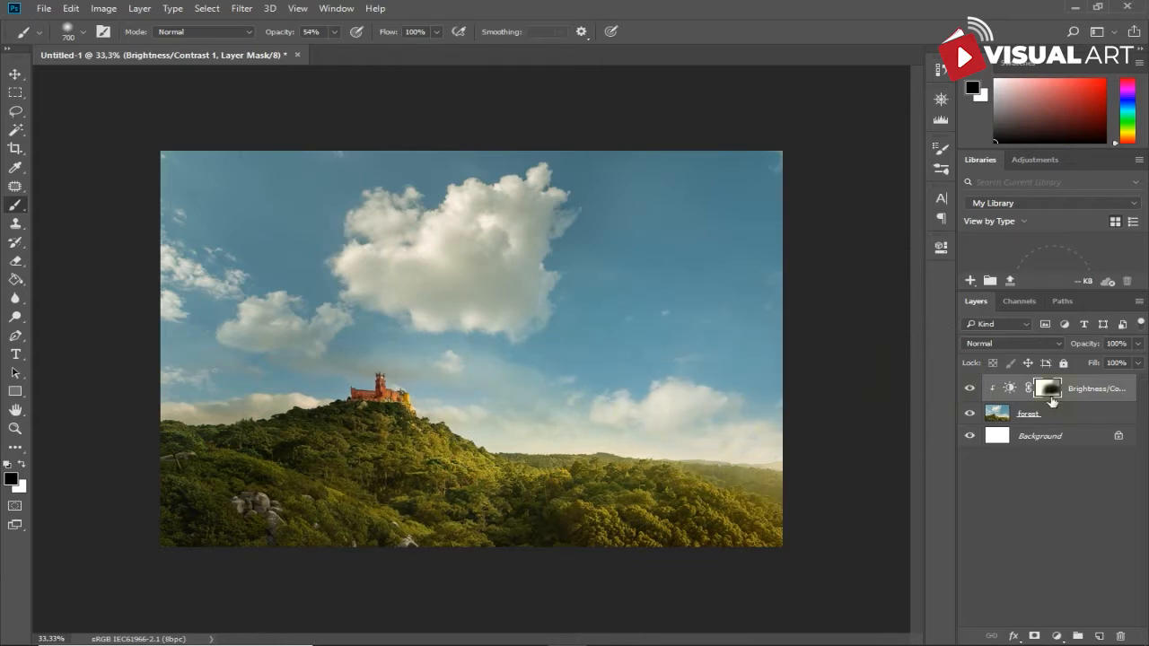
# Step: Place the pkg_bot016 tree image, scale it to about 157% and position its trunk at the canvas's right edge
pyautogui.click(529, 643)
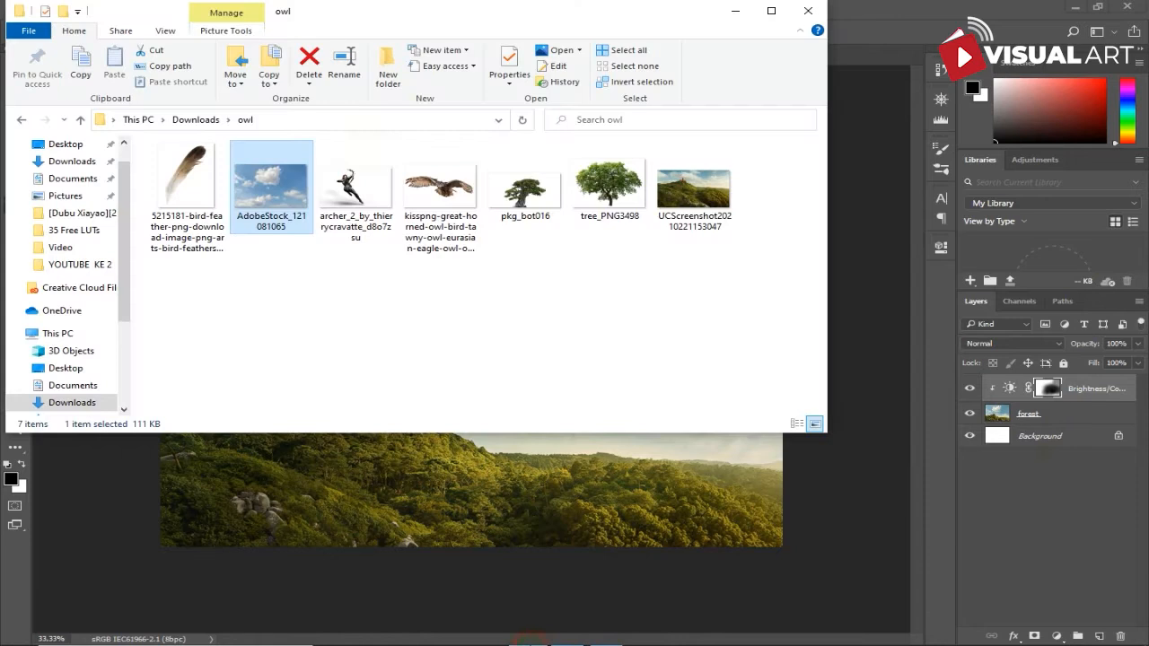
pyautogui.click(439, 193)
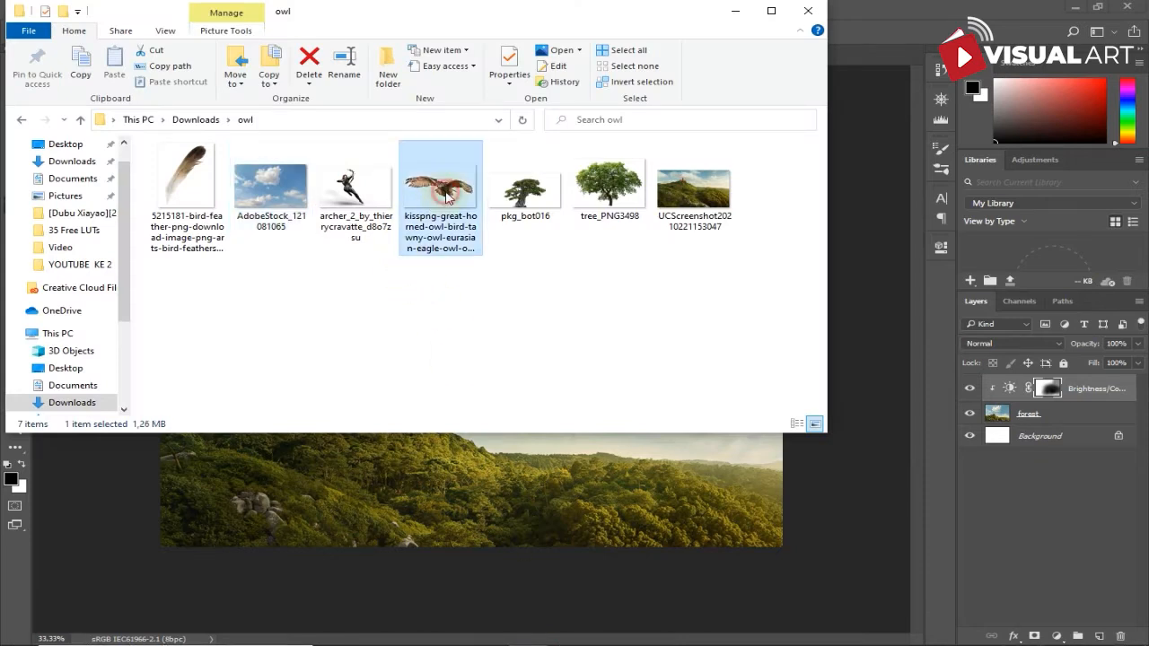
pyautogui.click(527, 209)
pyautogui.moveTo(527, 208); pyautogui.dragTo(740, 454)
pyautogui.moveTo(487, 339); pyautogui.dragTo(250, 224)
pyautogui.moveTo(574, 380); pyautogui.dragTo(781, 410)
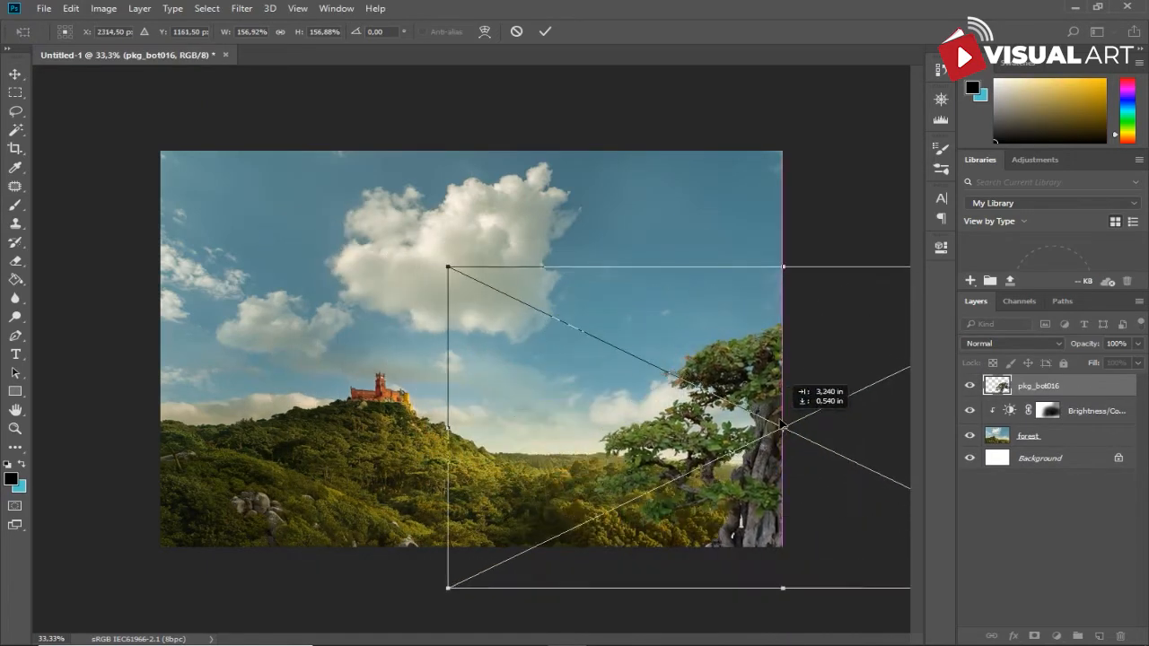
# Step: Rotate the tree about -4°, enlarge it further and settle its trunk into the canvas's lower-right corner
pyautogui.moveTo(602, 197); pyautogui.dragTo(635, 368)
pyautogui.moveTo(736, 413)
pyautogui.mouseDown()
pyautogui.moveTo(730, 378)
pyautogui.moveTo(743, 395)
pyautogui.mouseUp()
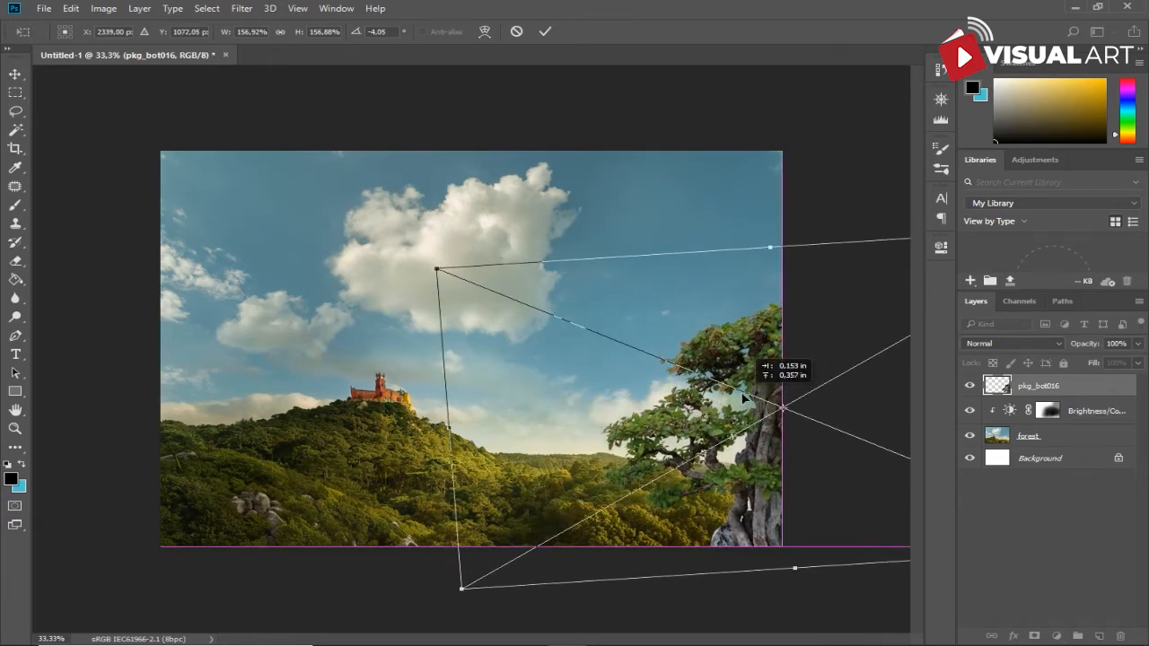
pyautogui.moveTo(438, 266); pyautogui.dragTo(365, 240)
pyautogui.moveTo(734, 489)
pyautogui.mouseDown()
pyautogui.moveTo(764, 489)
pyautogui.moveTo(761, 477)
pyautogui.mouseUp()
pyautogui.press('Return')
# Step: Rasterize the pkg_bot016 tree layer
pyautogui.scroll(1, 769, 506)
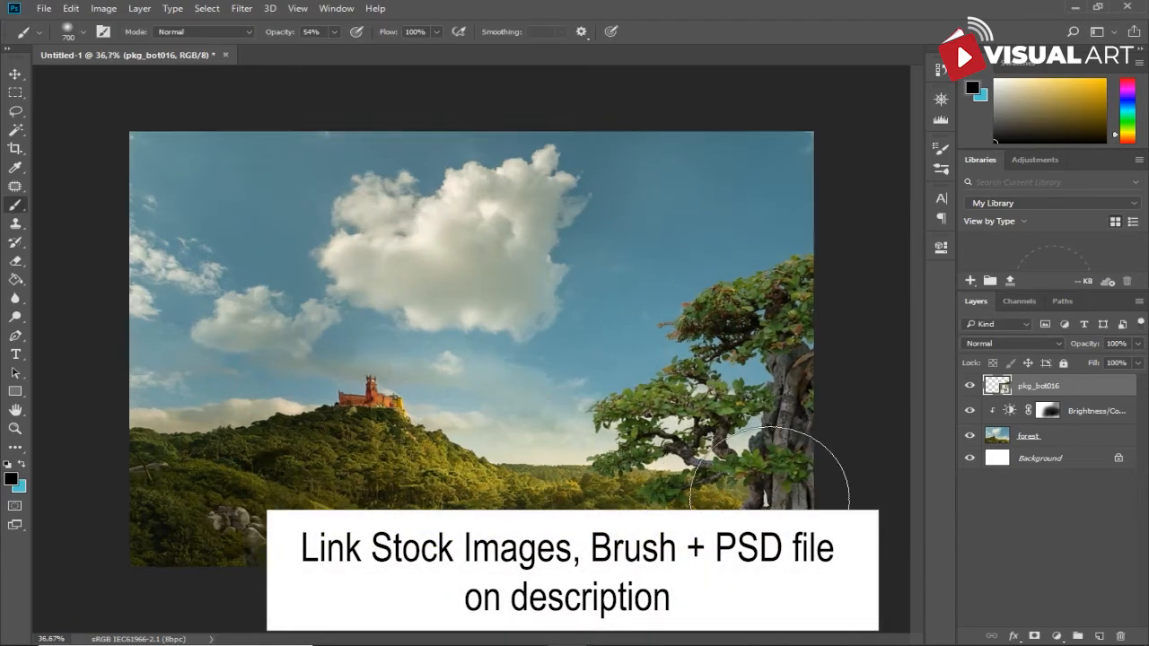
pyautogui.scroll(4, 769, 506)
pyautogui.scroll(2, 633, 433)
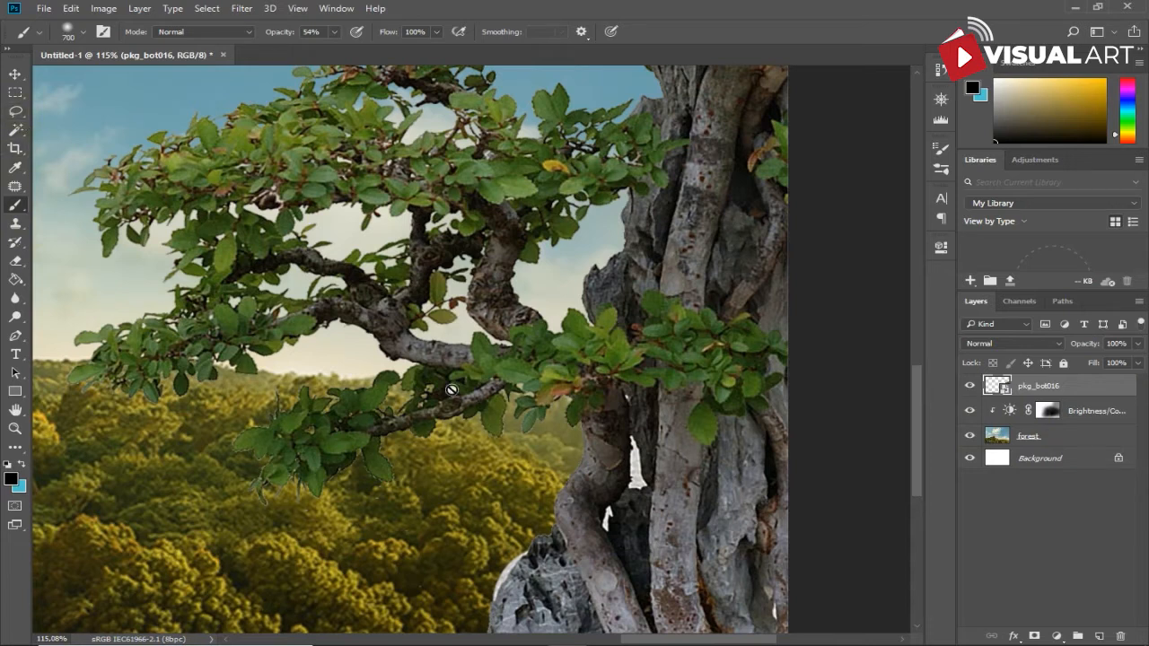
pyautogui.rightClick(1001, 397)
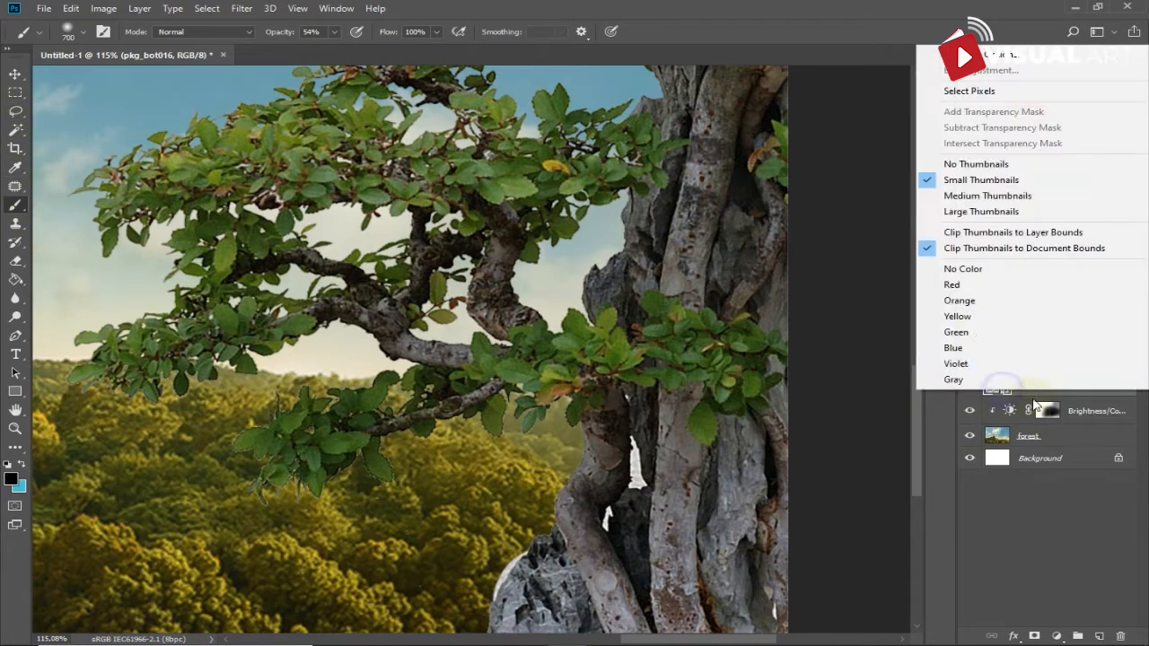
pyautogui.rightClick(1067, 393)
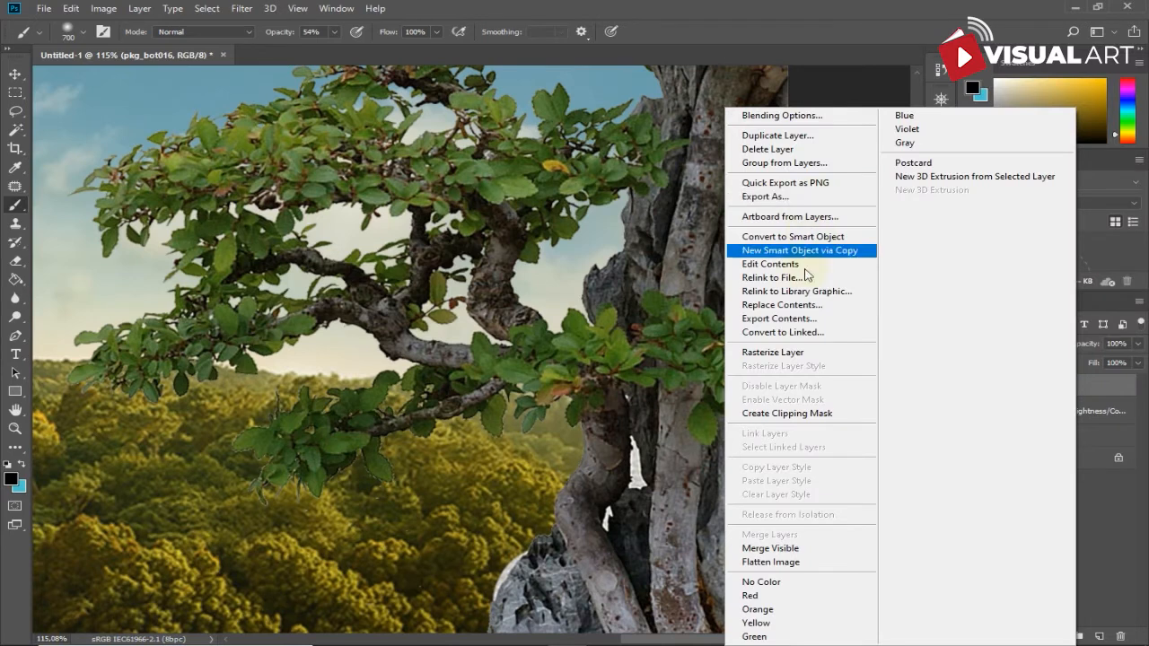
pyautogui.click(790, 352)
# Step: Fill the white gaps between the tree's trunks with bark texture using the Clone Stamp at size 35
pyautogui.click(17, 223)
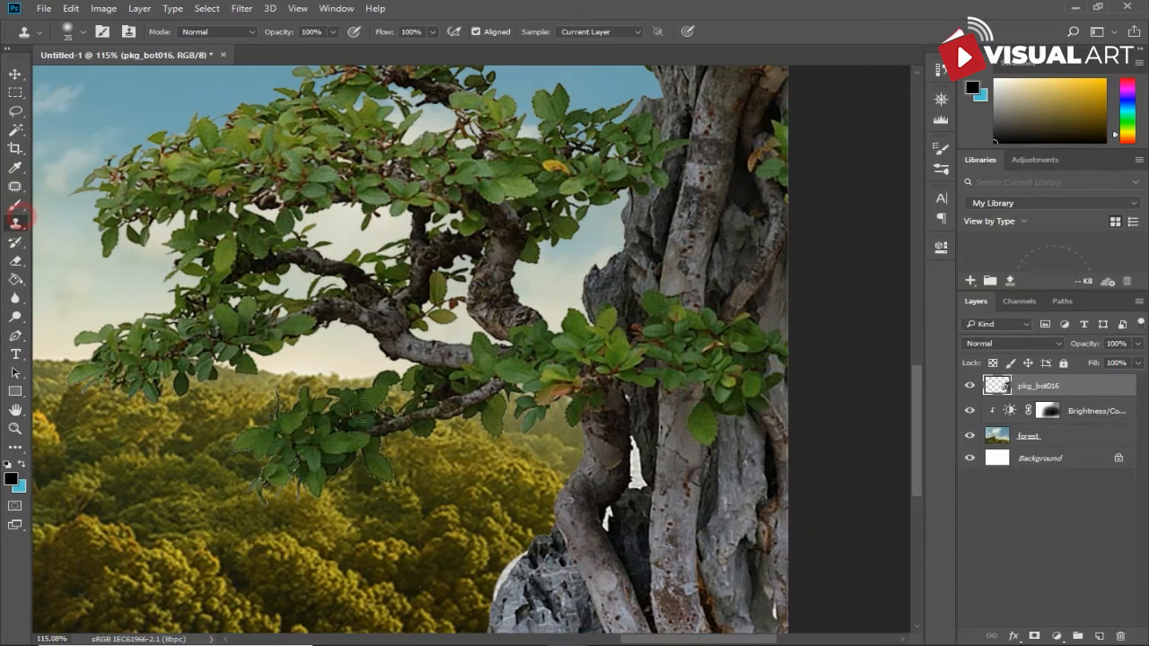
pyautogui.click(636, 482)
pyautogui.moveTo(635, 482); pyautogui.dragTo(634, 444)
pyautogui.click(610, 519)
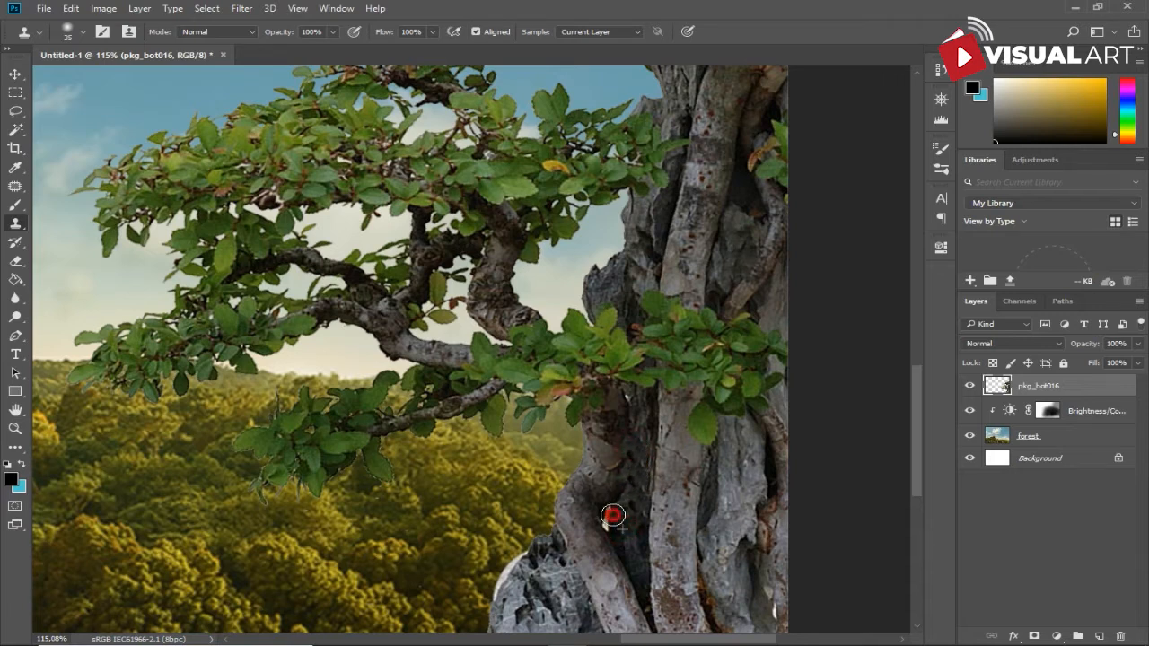
pyautogui.scroll(-3, 669, 540)
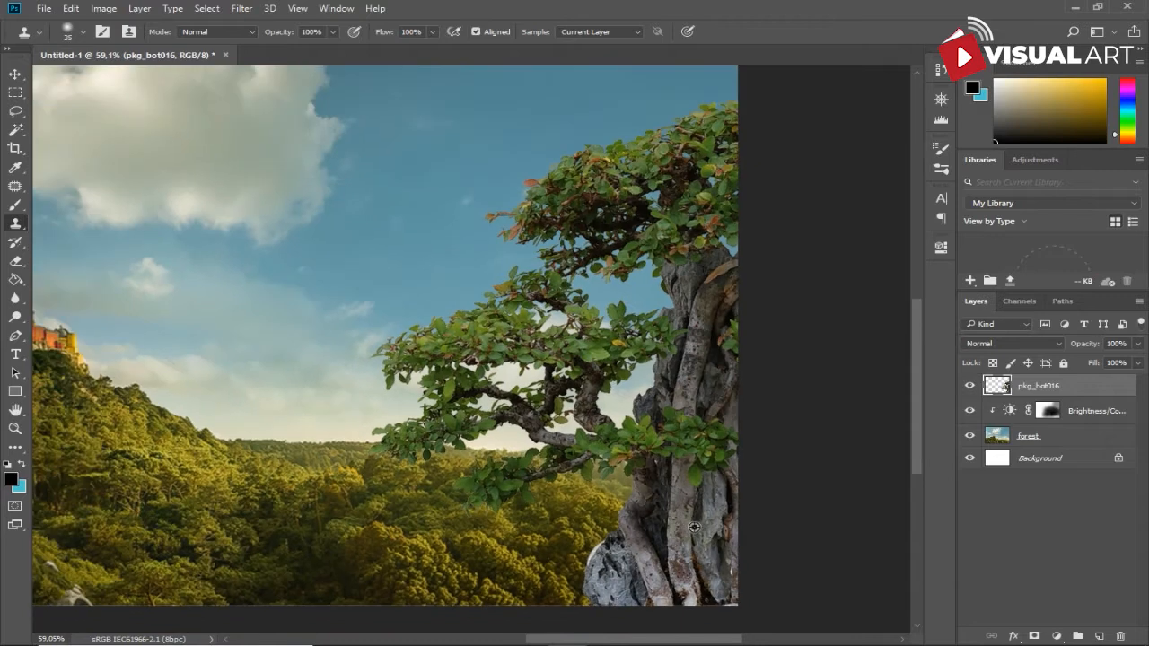
pyautogui.click(15, 77)
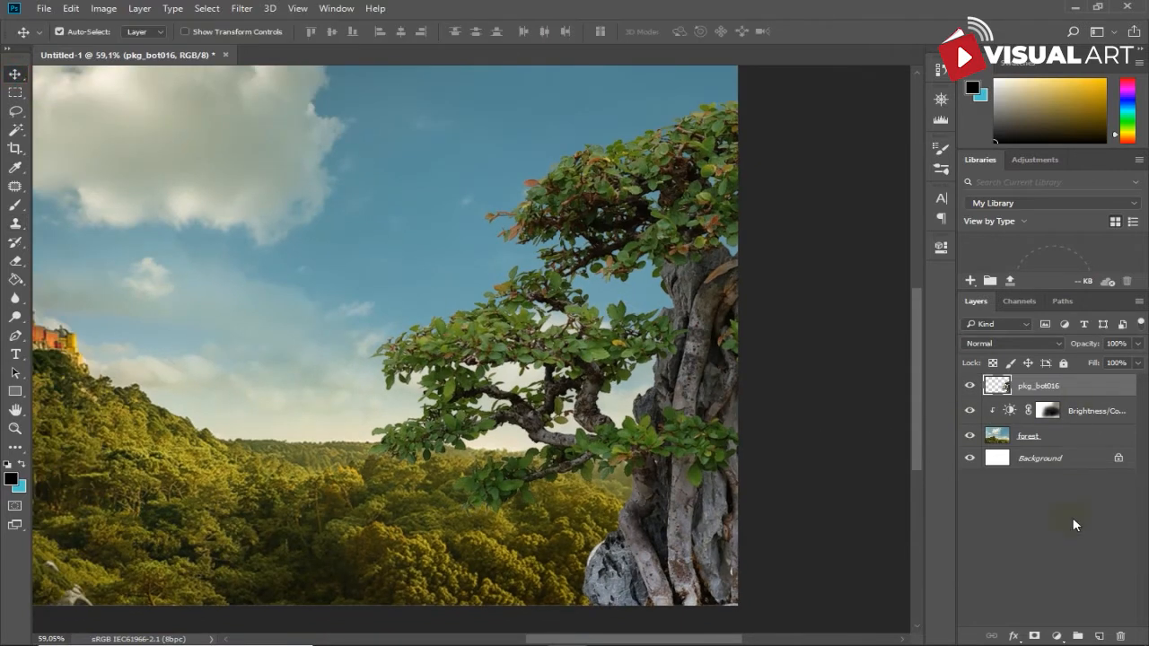
# Step: Add a Color Balance adjustment clipped to the pkg_bot016 tree, with midtones Cyan-Red at +12 and Yellow-Blue at -30
pyautogui.click(1056, 636)
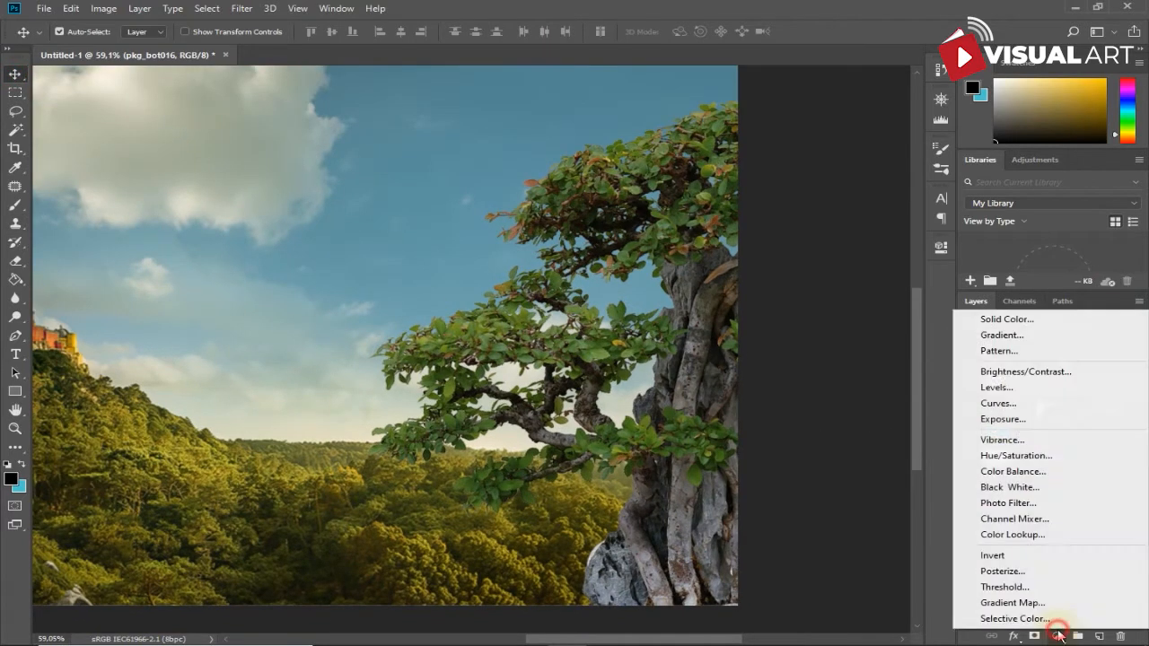
pyautogui.click(1041, 471)
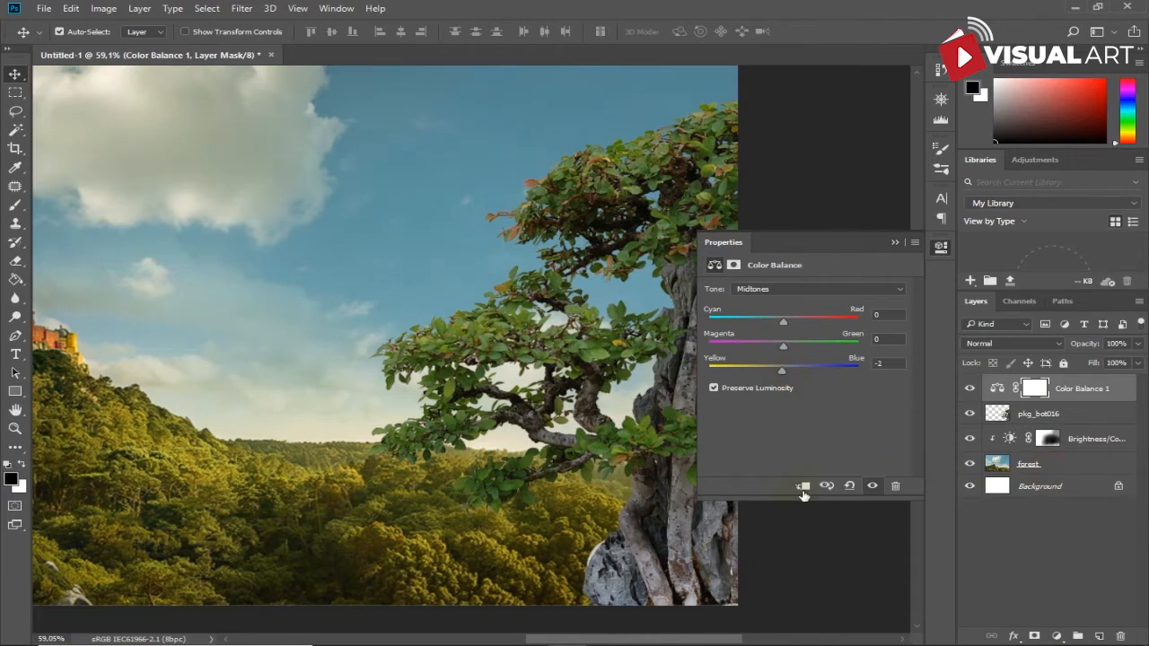
pyautogui.click(802, 486)
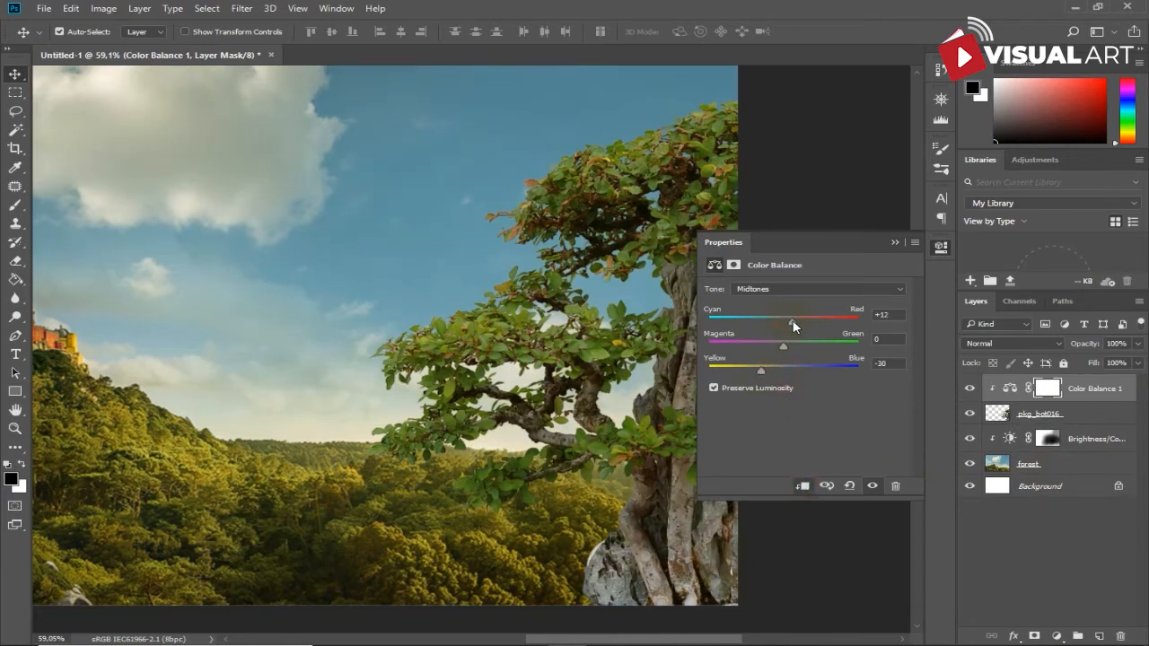
pyautogui.click(891, 243)
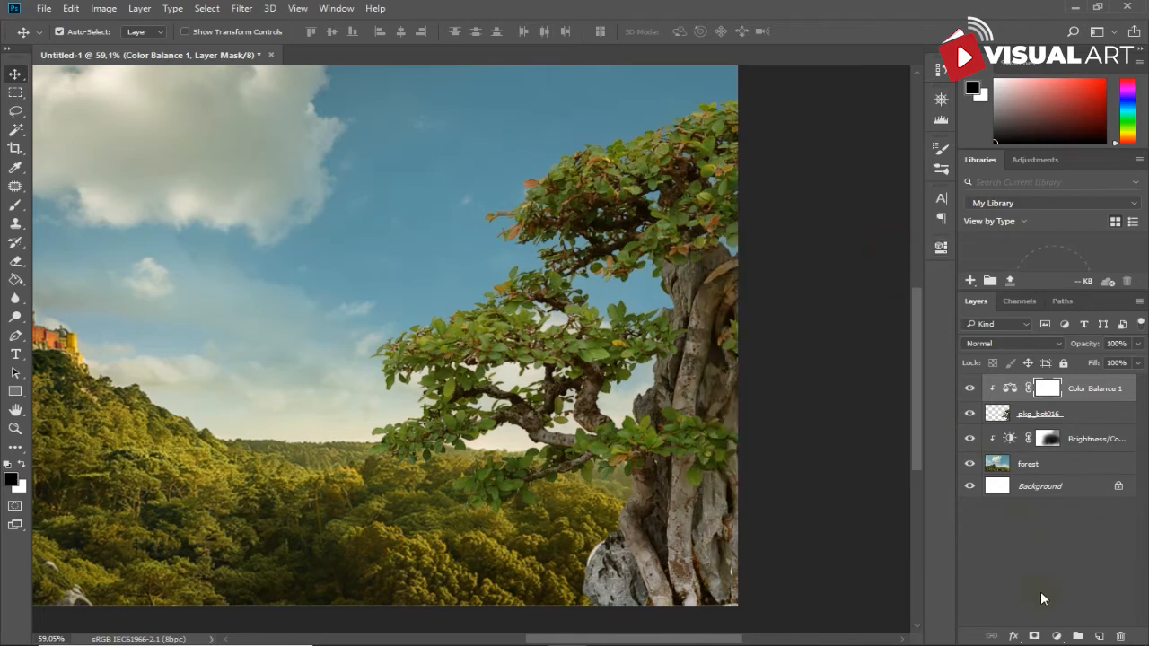
# Step: Add a Brightness/Contrast adjustment clipped to the pkg_bot016 tree, with brightness -74 and contrast 14
pyautogui.click(1056, 635)
pyautogui.click(1026, 377)
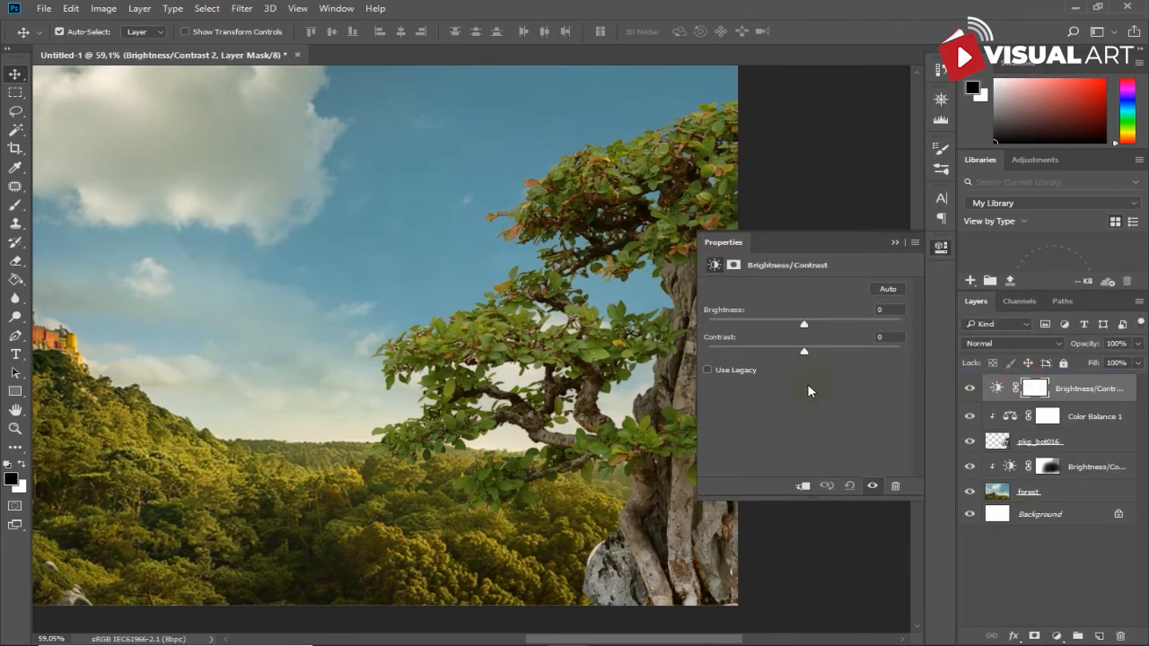
pyautogui.moveTo(805, 326); pyautogui.dragTo(758, 337)
pyautogui.click(801, 486)
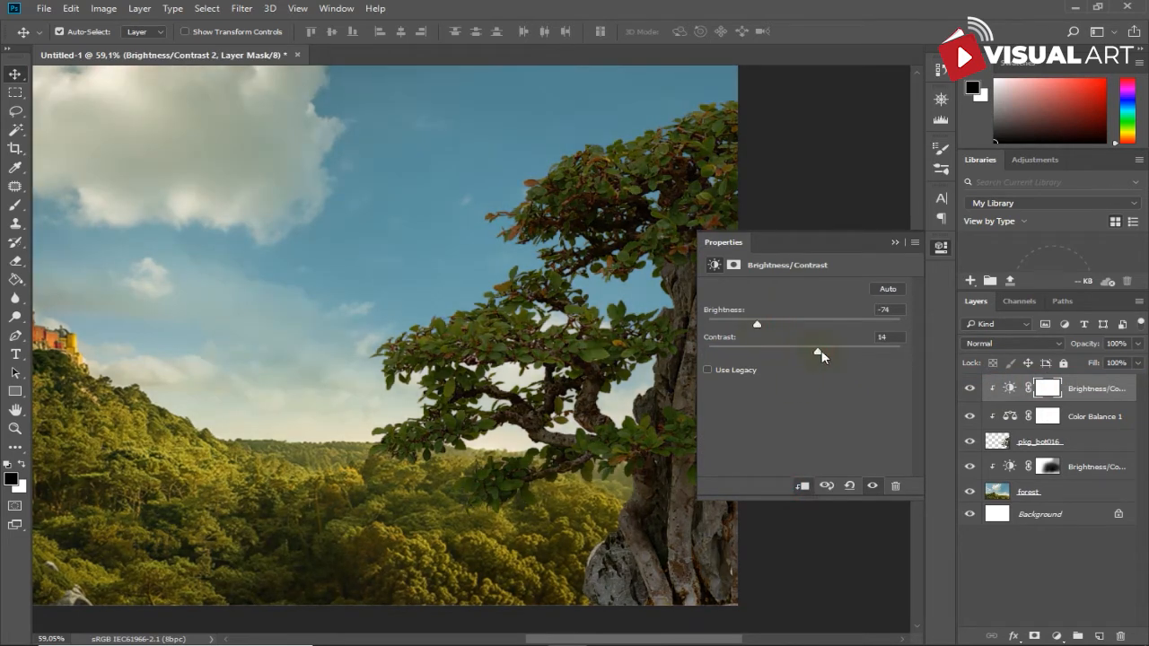
pyautogui.click(894, 243)
pyautogui.hotkey('ctrl', '0')
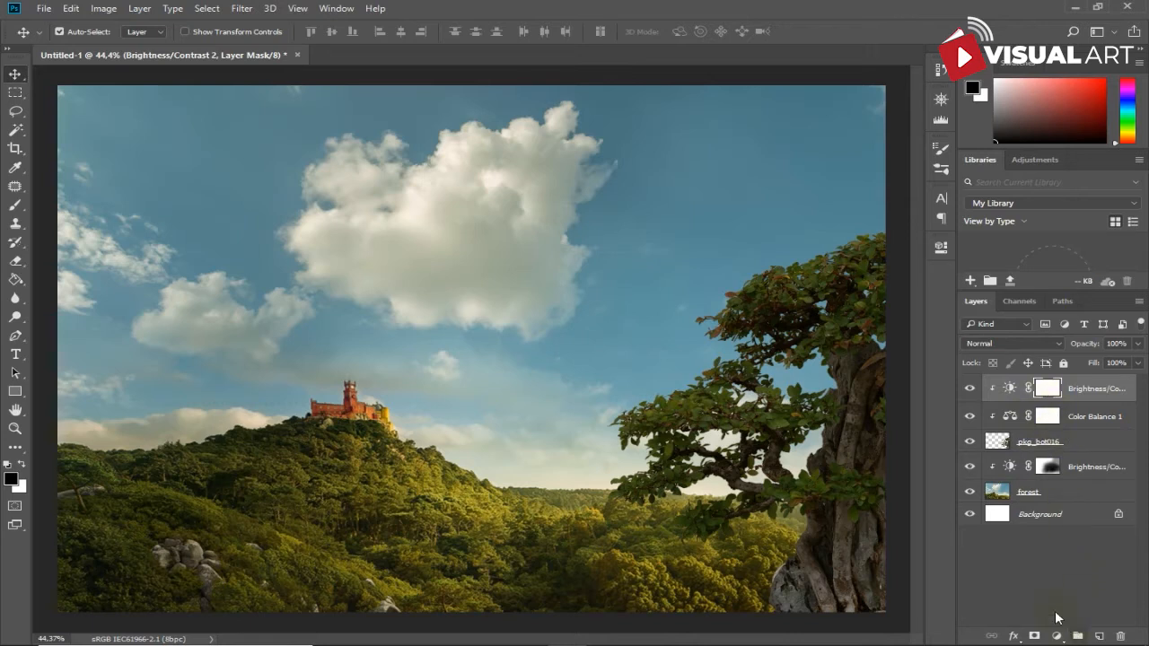
pyautogui.click(1061, 448)
pyautogui.rightClick(1077, 441)
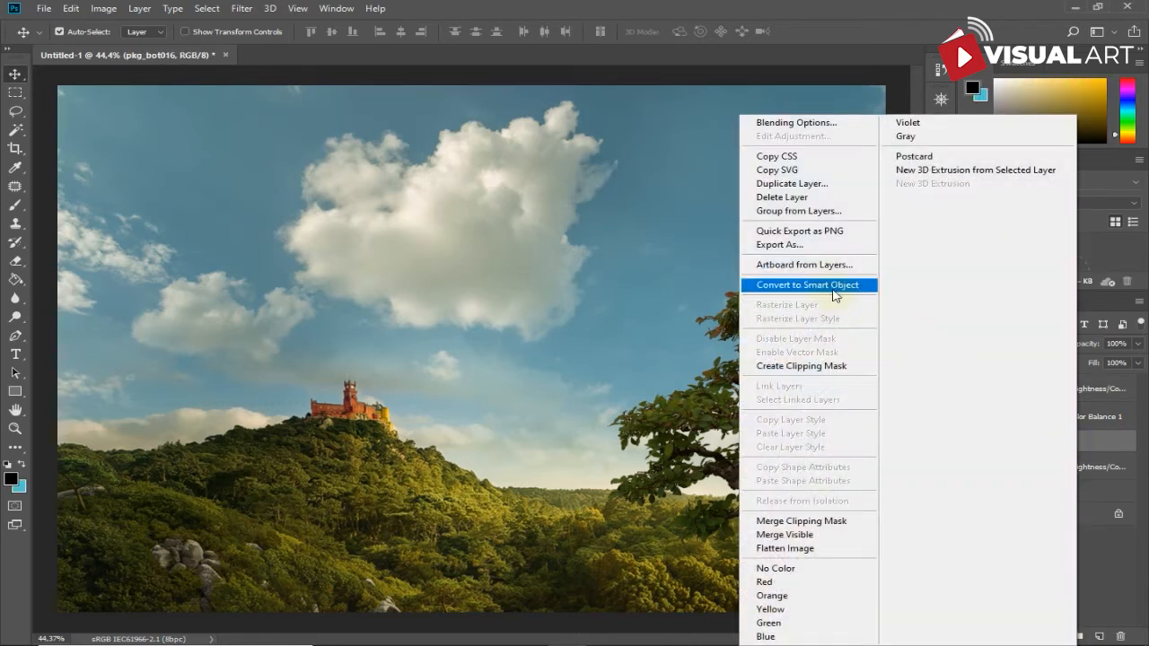
pyautogui.click(833, 366)
pyautogui.hotkey('ctrl', 'z')
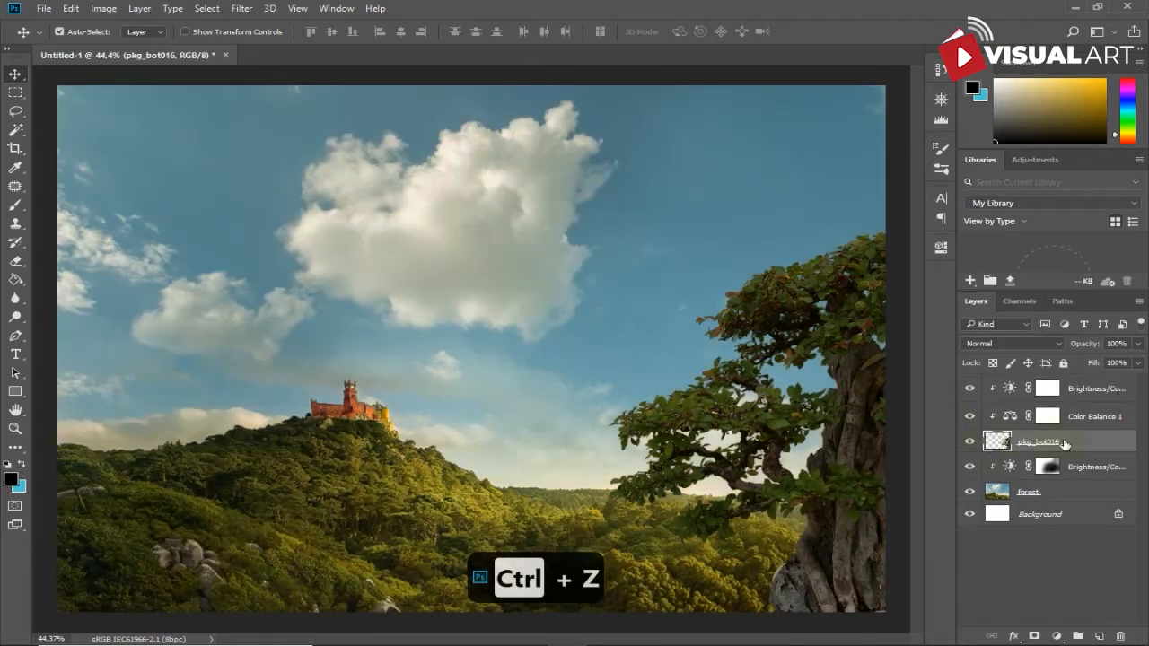
# Step: Convert the pkg_bot016 tree layer to a smart object and add an Inner Shadow effect to it
pyautogui.rightClick(1069, 441)
pyautogui.click(806, 287)
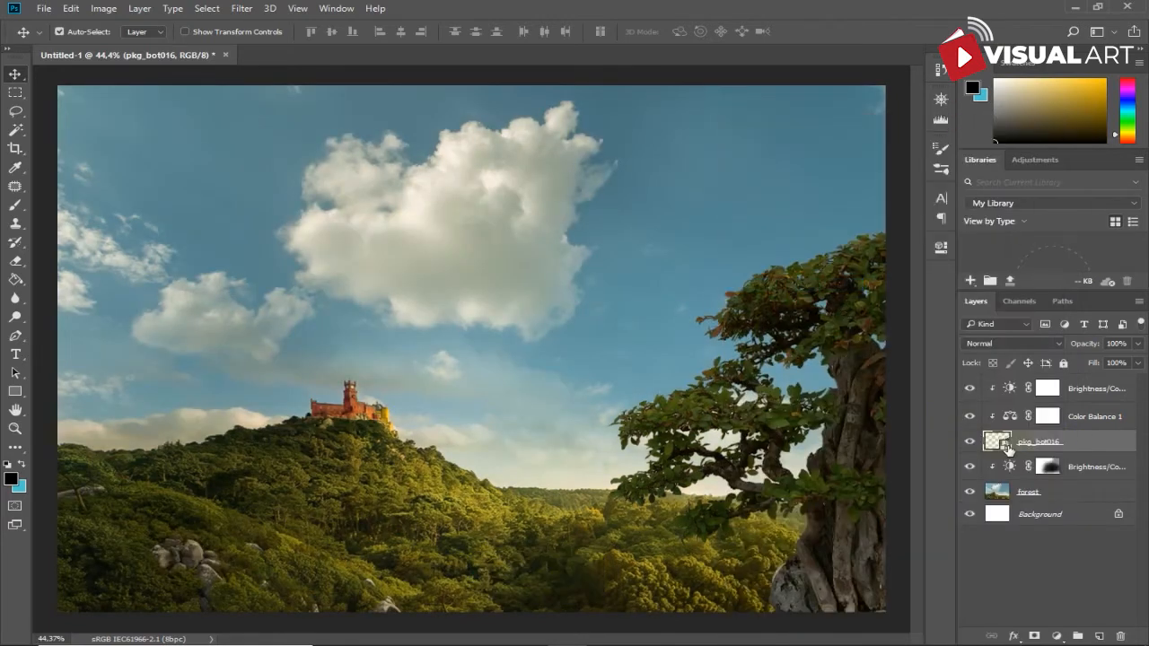
pyautogui.click(997, 638)
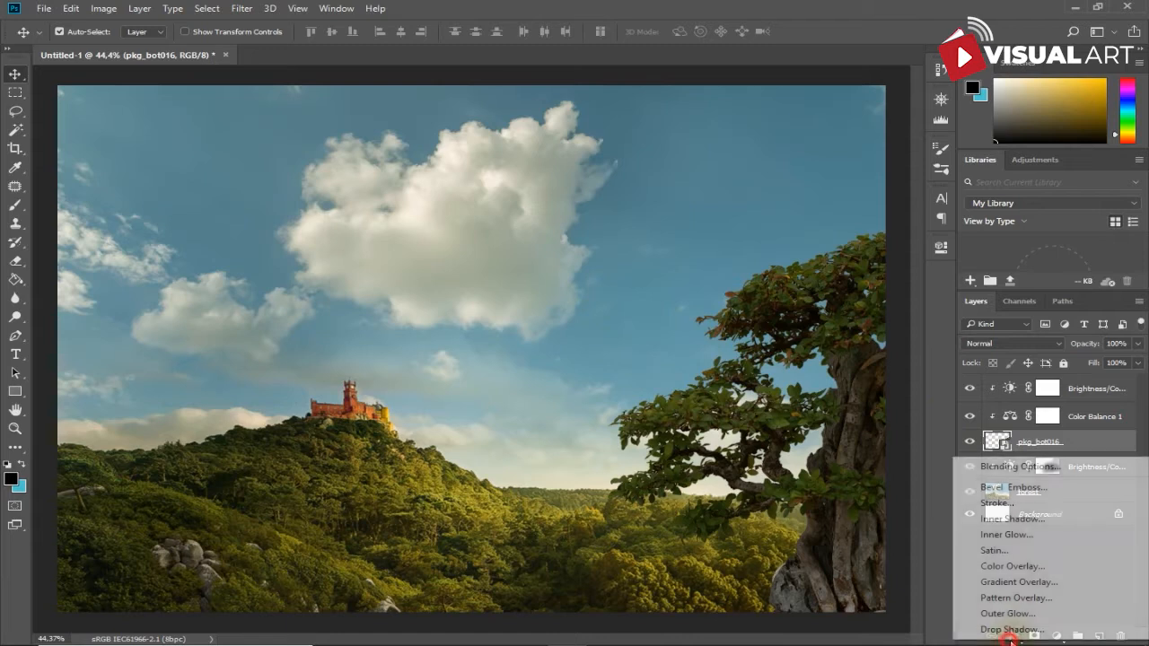
pyautogui.click(1041, 520)
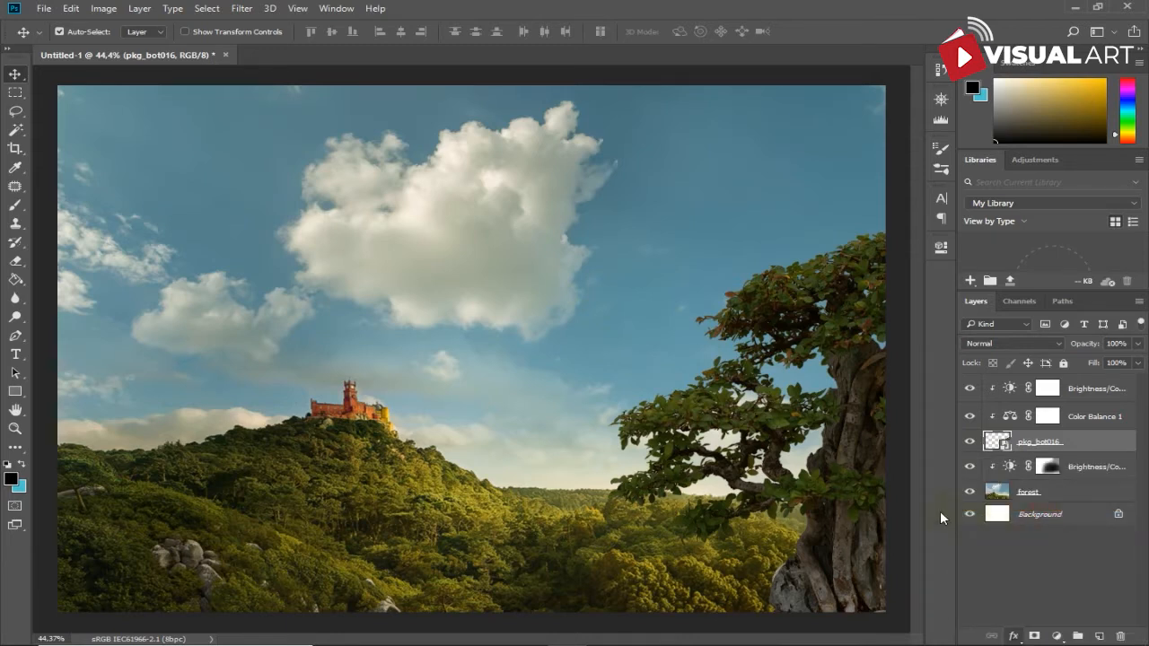
pyautogui.moveTo(657, 97); pyautogui.dragTo(427, 78)
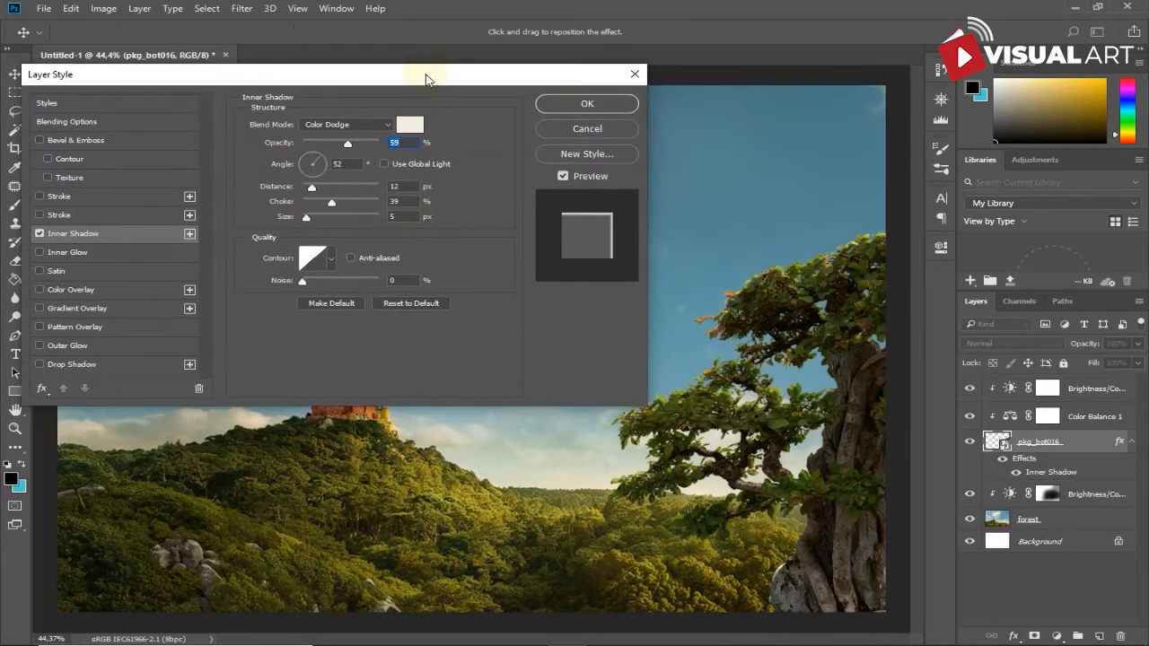
# Step: Set the tree's inner shadow to angle 128°, distance 1 px, choke 41% and size 16 px
pyautogui.moveTo(312, 187); pyautogui.dragTo(316, 191)
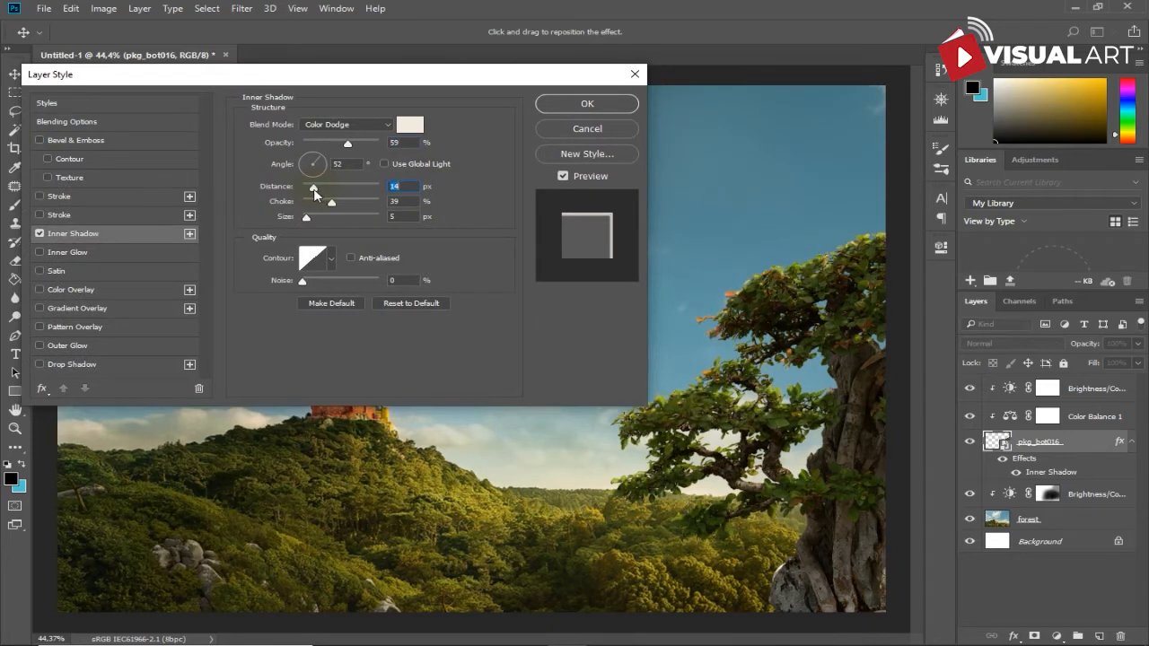
pyautogui.click(310, 163)
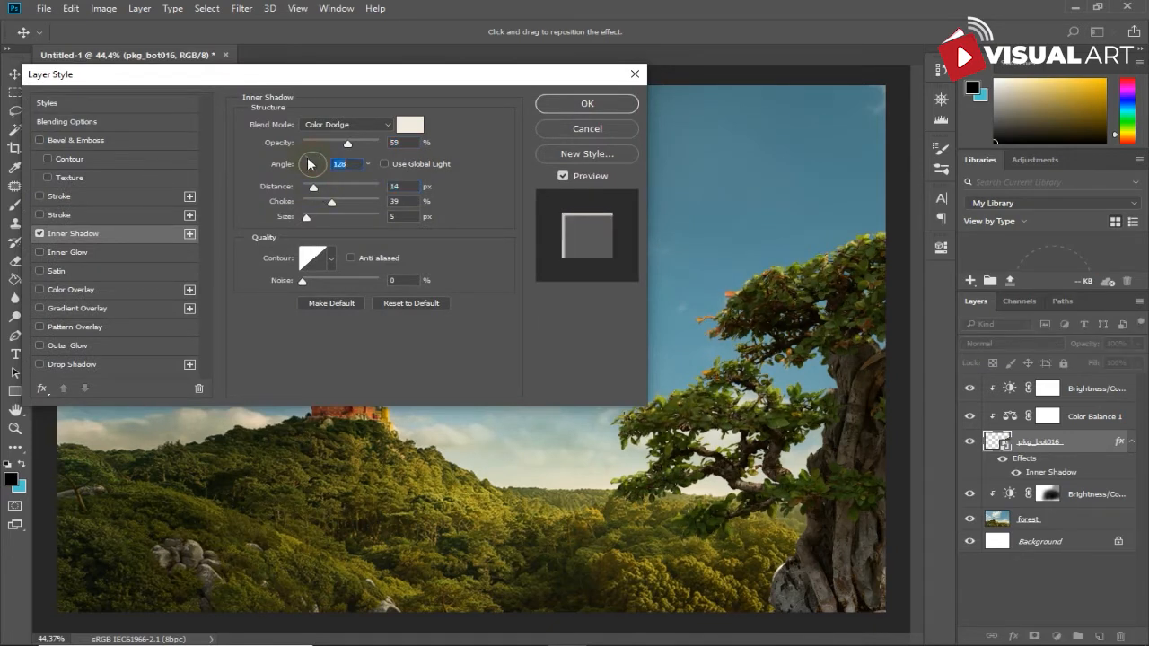
pyautogui.moveTo(331, 205); pyautogui.dragTo(316, 223)
pyautogui.moveTo(309, 218); pyautogui.dragTo(337, 205)
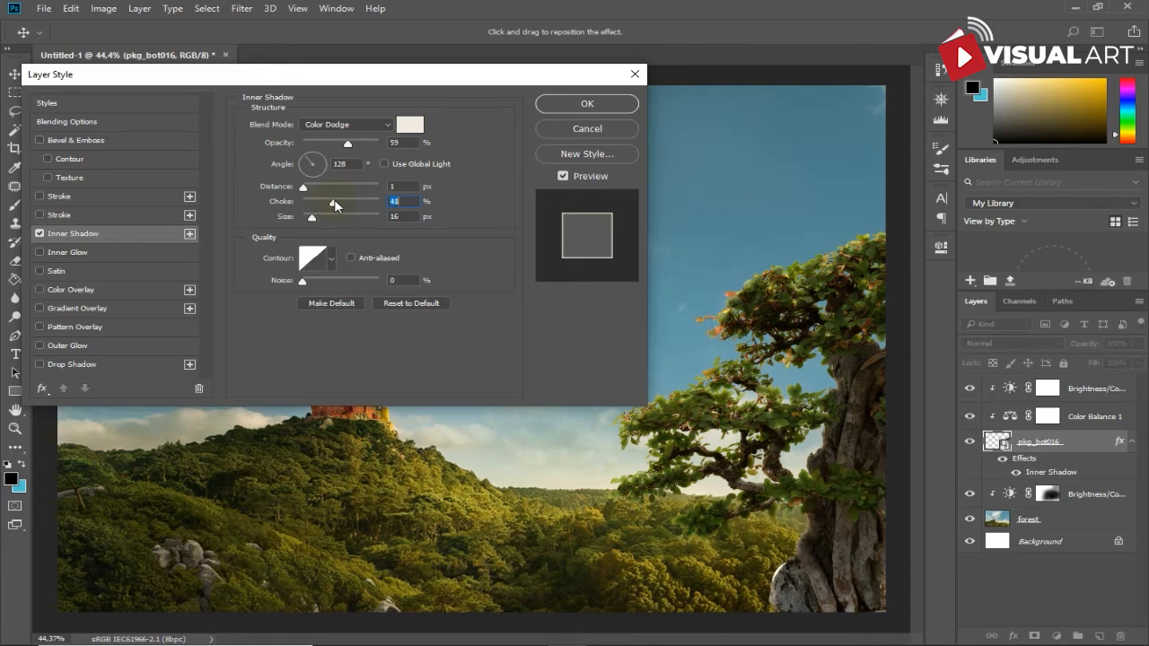
pyautogui.click(579, 105)
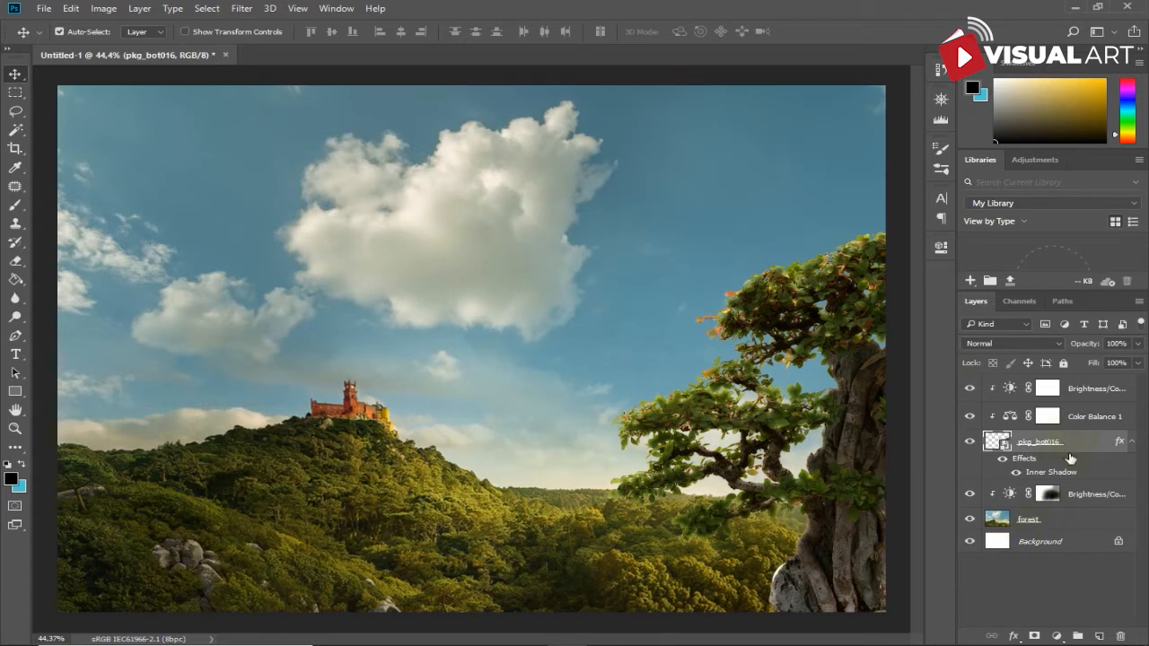
# Step: Paint black on the tree's Brightness/Contrast mask along the left foliage edge, using a 150 px brush at 54% opacity
pyautogui.click(1042, 393)
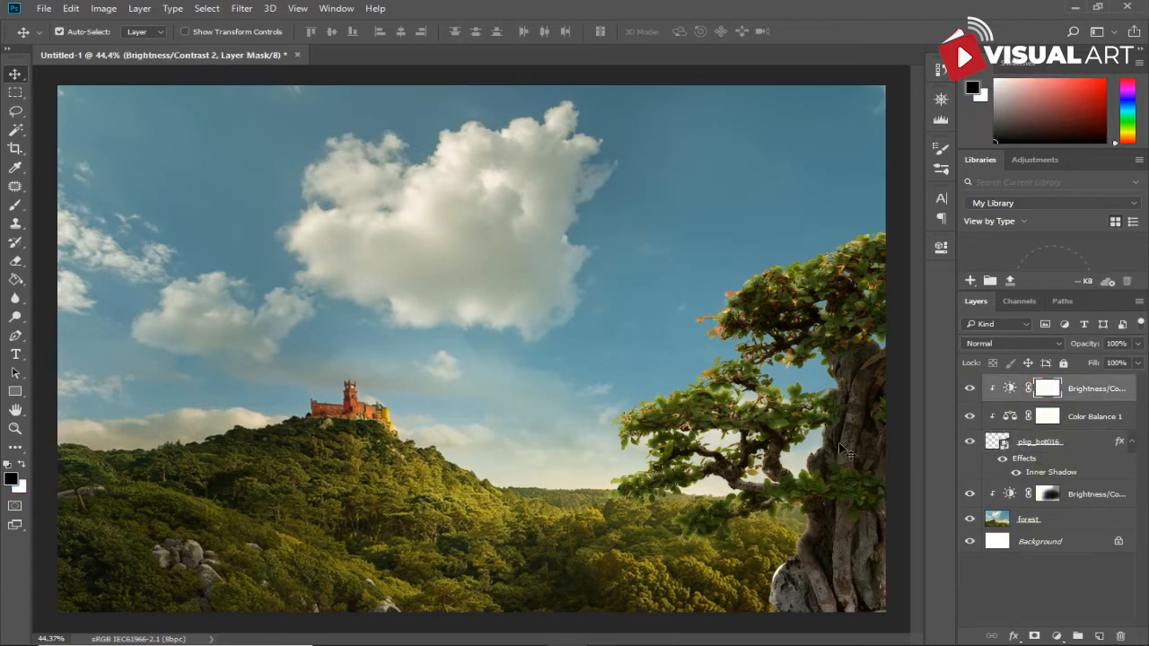
pyautogui.click(16, 204)
pyautogui.press('[')
pyautogui.press('[')
pyautogui.press('[')
pyautogui.press('[')
pyautogui.press('[')
pyautogui.press('[')
pyautogui.press('[')
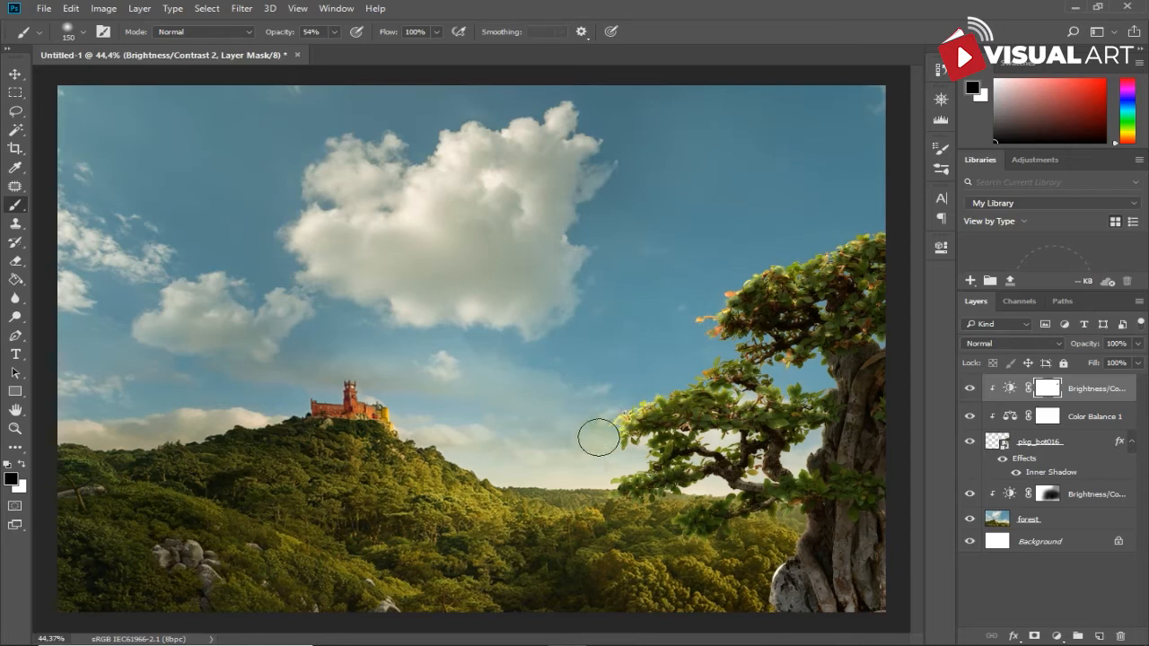
pyautogui.moveTo(597, 490)
pyautogui.mouseDown()
pyautogui.moveTo(610, 525)
pyautogui.moveTo(635, 534)
pyautogui.mouseUp()
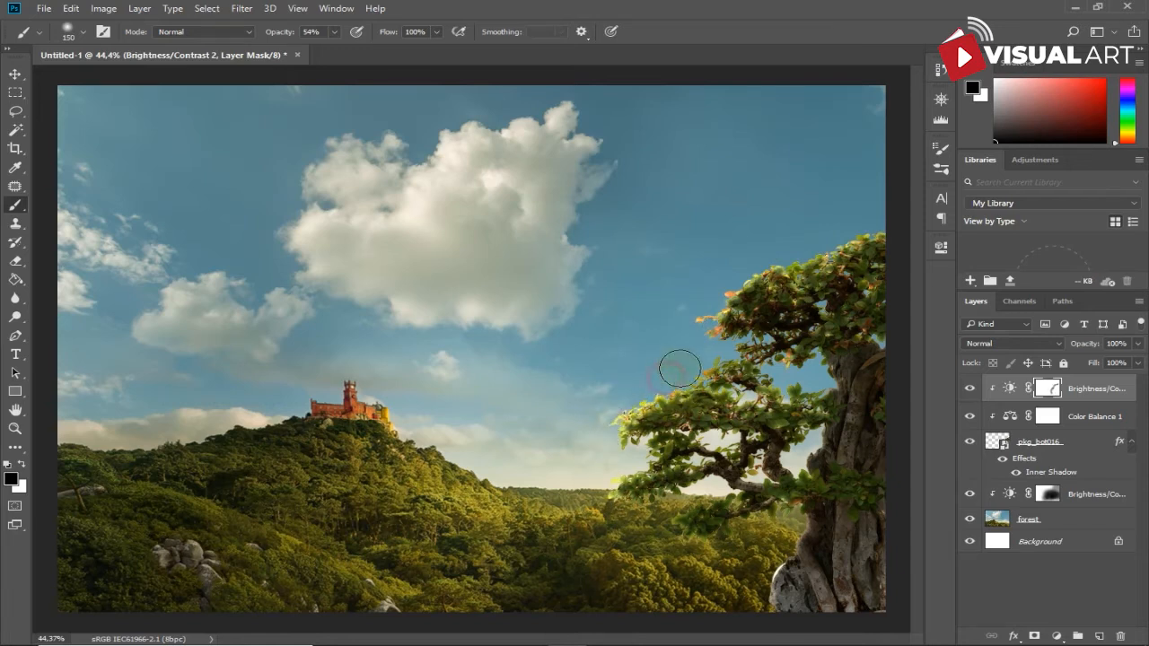
pyautogui.moveTo(672, 500)
pyautogui.mouseDown()
pyautogui.moveTo(673, 558)
pyautogui.moveTo(790, 542)
pyautogui.moveTo(794, 580)
pyautogui.moveTo(750, 597)
pyautogui.mouseUp()
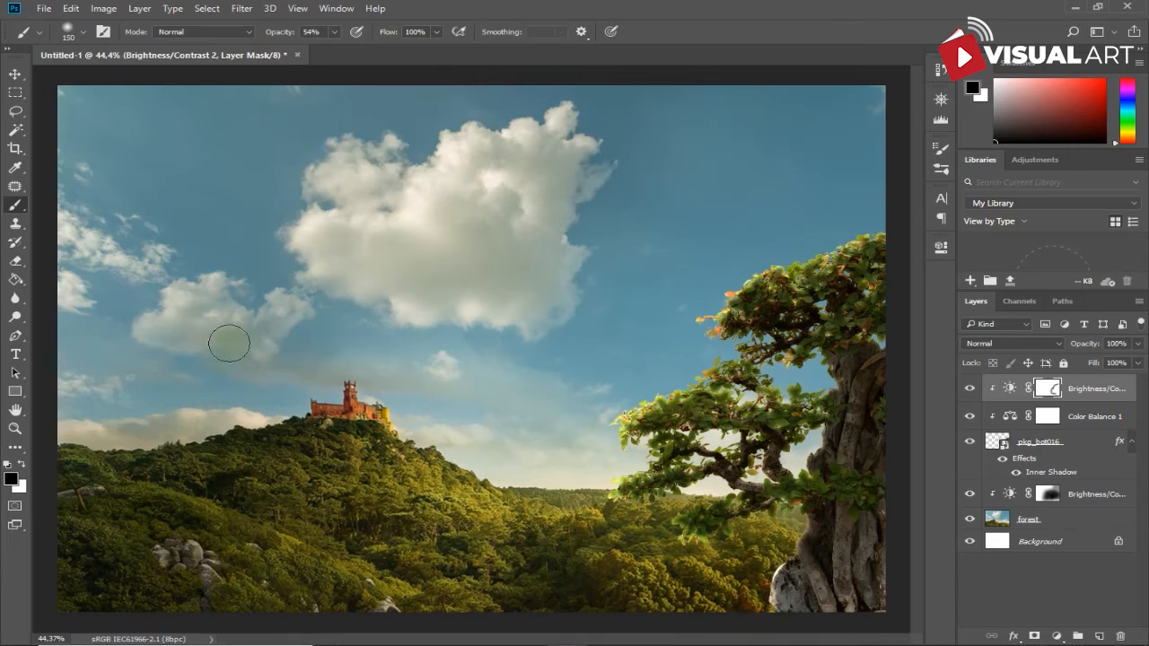
pyautogui.click(15, 74)
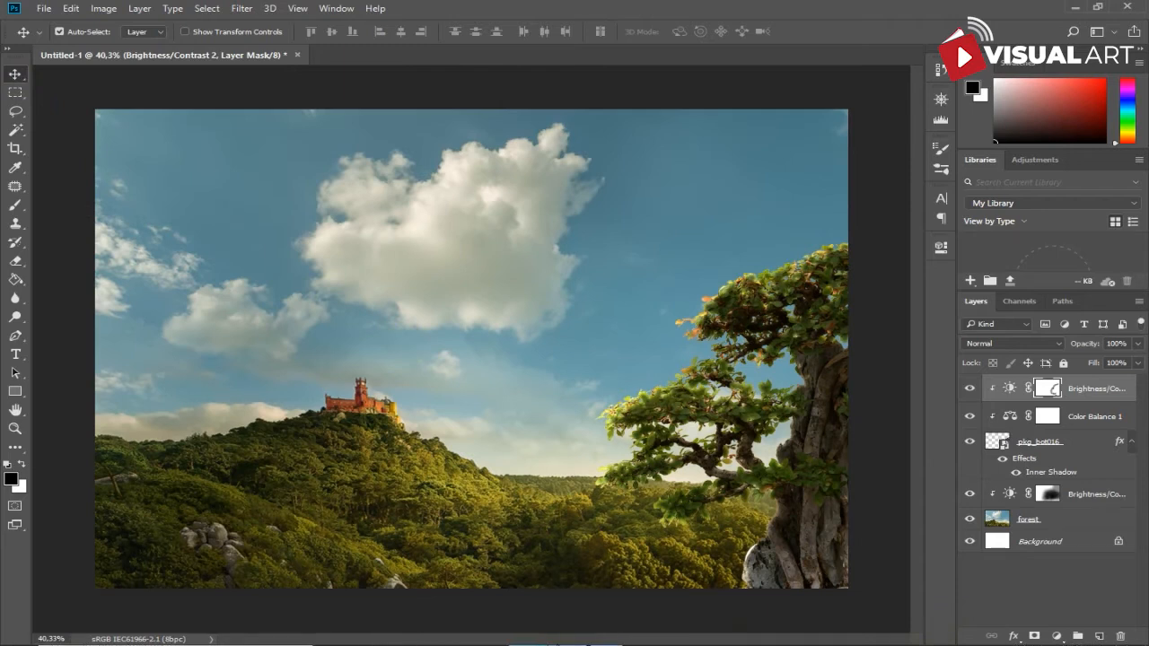
# Step: Group the pkg_bot016 tree layer with its two clipped adjustments and name the group "big tree"
pyautogui.hotkey('alt', 'shift', '[')
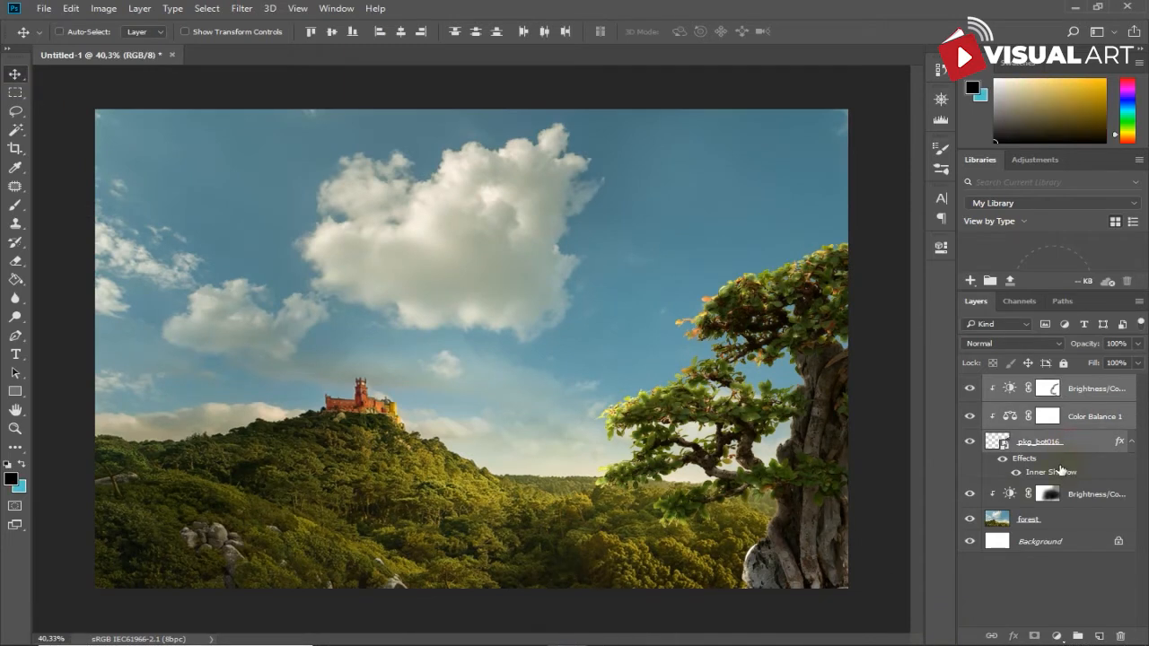
pyautogui.hotkey('ctrl', 'g')
pyautogui.doubleClick(1018, 383)
pyautogui.write('b')
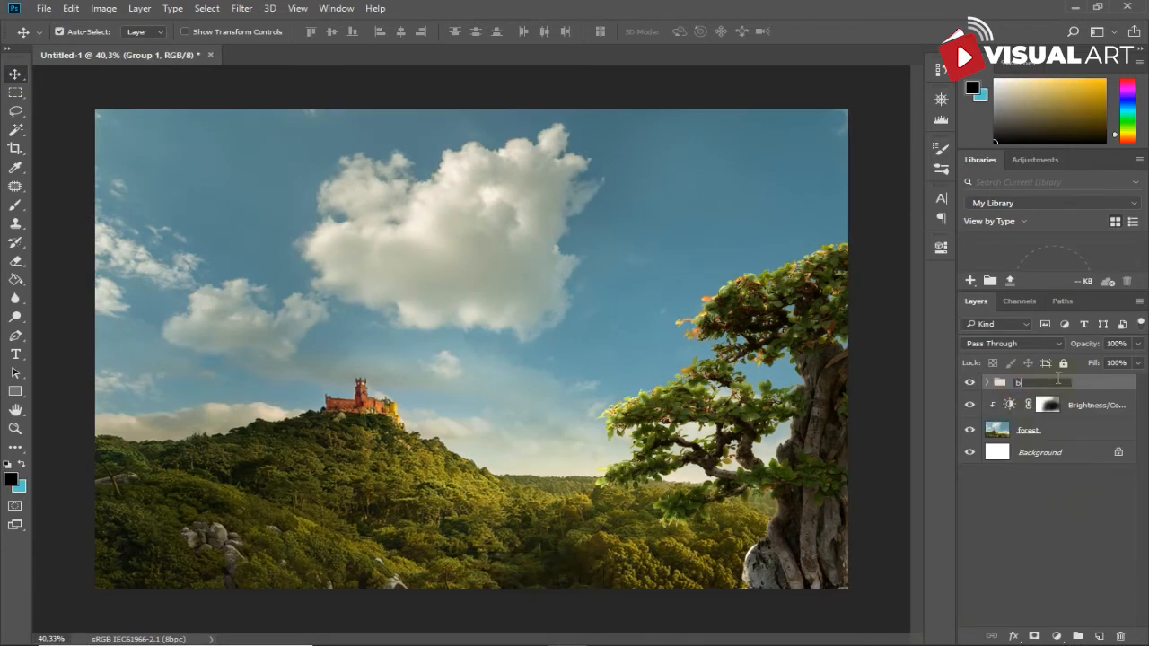
pyautogui.press('Return')
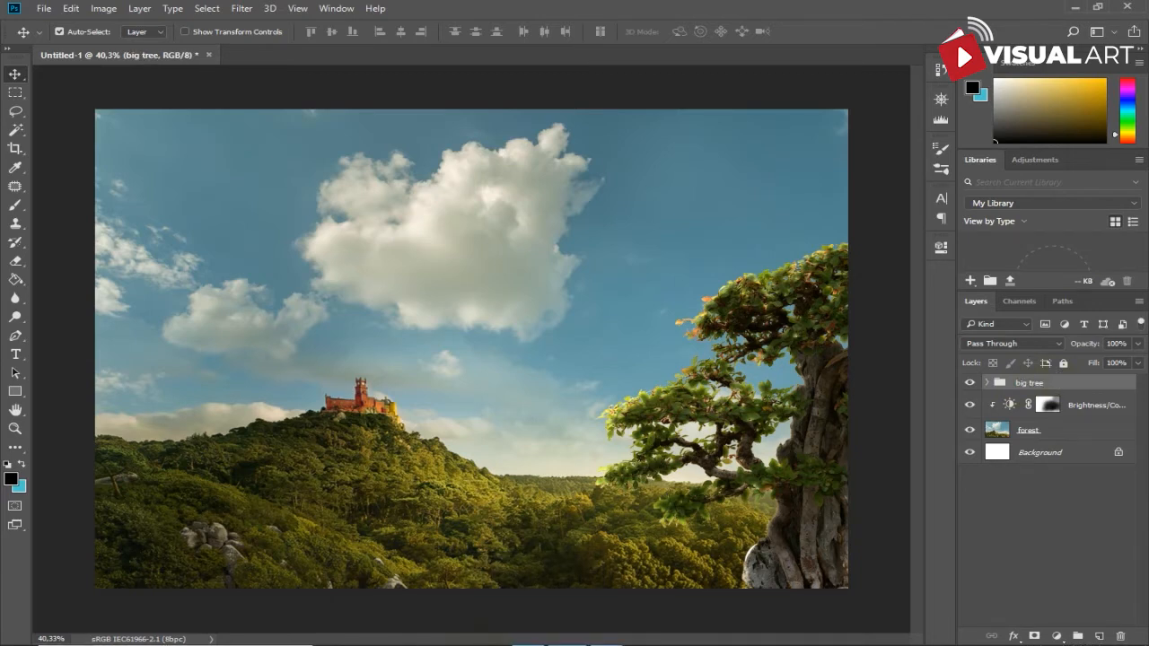
# Step: Place the tree_PNG3498 image in the composite and flip it horizontally
pyautogui.hotkey('alt', 'Tab')
pyautogui.moveTo(626, 183); pyautogui.dragTo(530, 477)
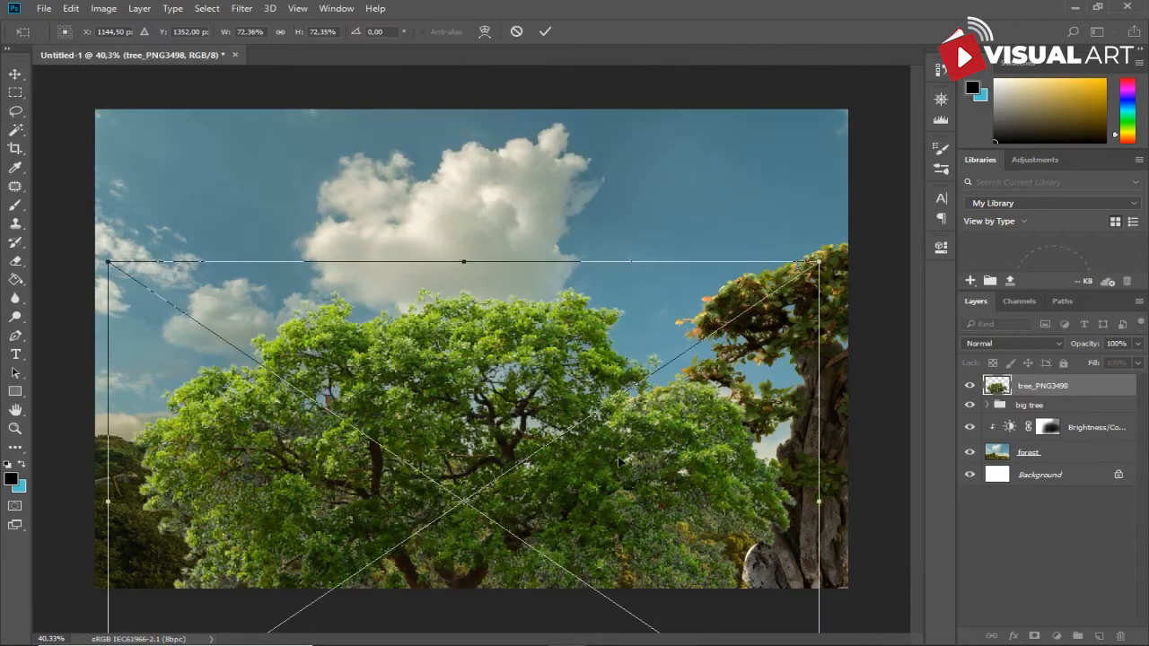
pyautogui.hotkey('ctrl', '-')
pyautogui.rightClick(596, 427)
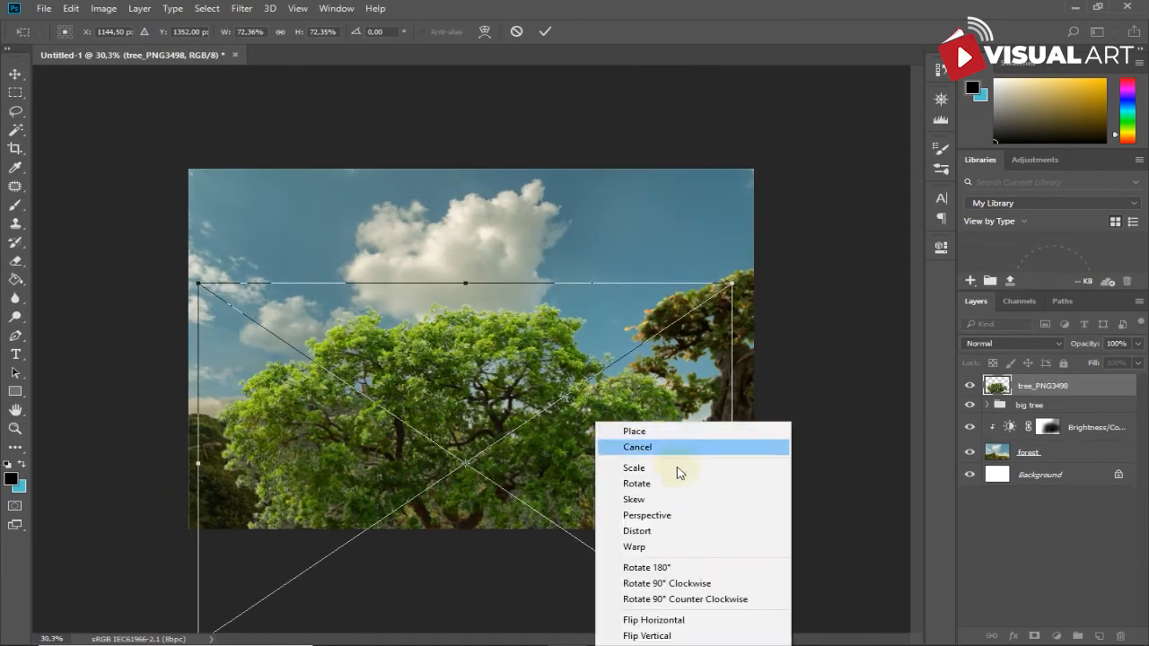
pyautogui.click(654, 619)
# Step: Stretch the tree_PNG3498 image to about 94% width and position its foliage at the canvas's left edge
pyautogui.moveTo(734, 465); pyautogui.dragTo(892, 464)
pyautogui.moveTo(675, 455); pyautogui.dragTo(192, 437)
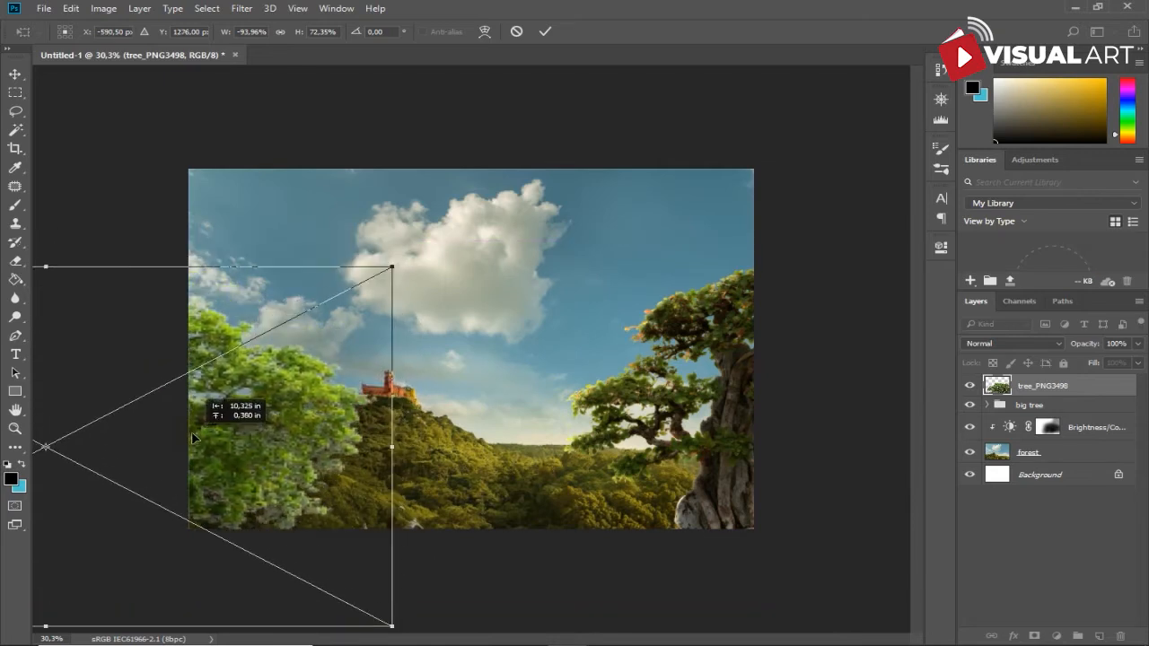
pyautogui.press('Return')
pyautogui.hotkey('ctrl', '+')
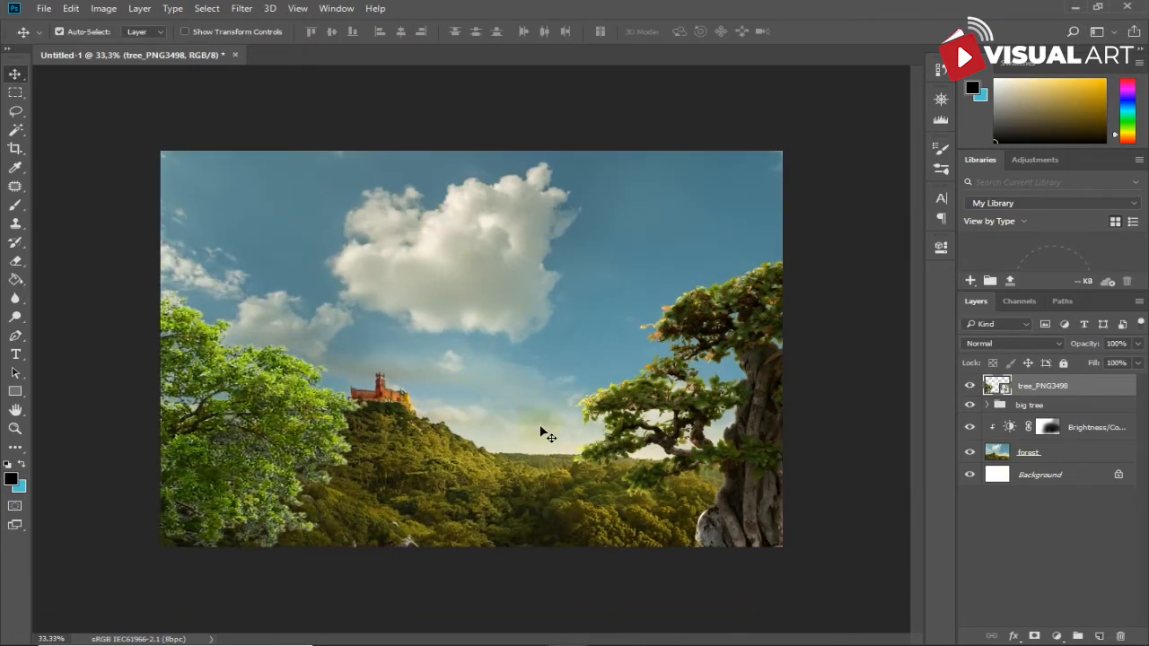
# Step: Add a Brightness/Contrast adjustment clipped to tree_PNG3498, with brightness -70 and contrast 17
pyautogui.click(1055, 635)
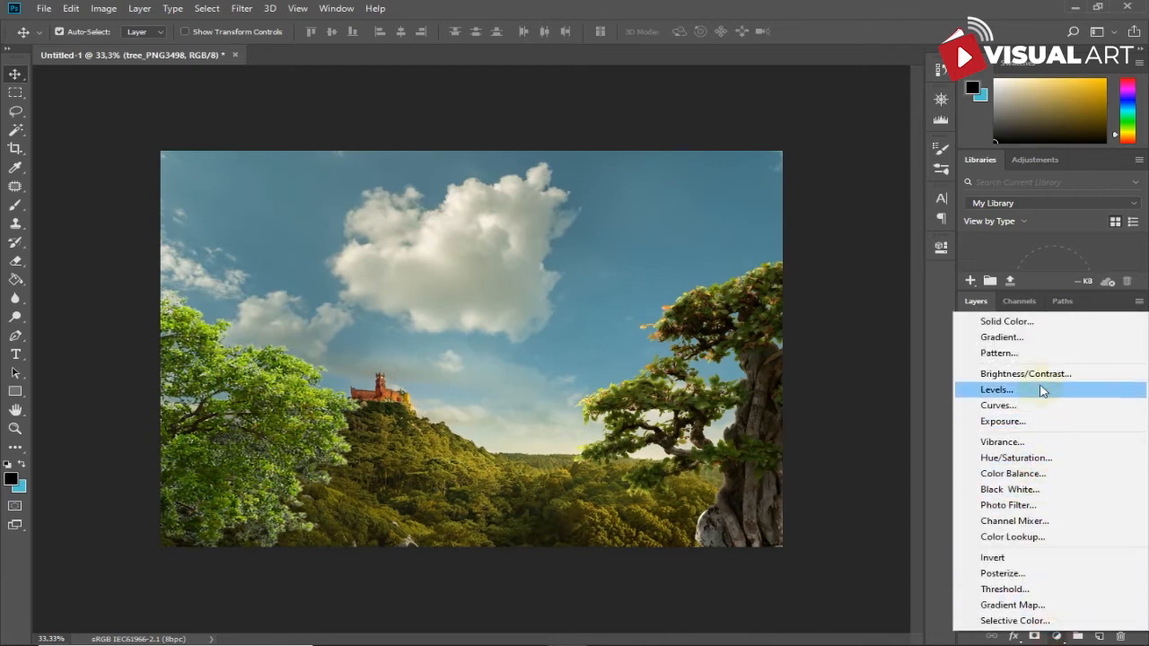
pyautogui.click(941, 246)
pyautogui.click(759, 320)
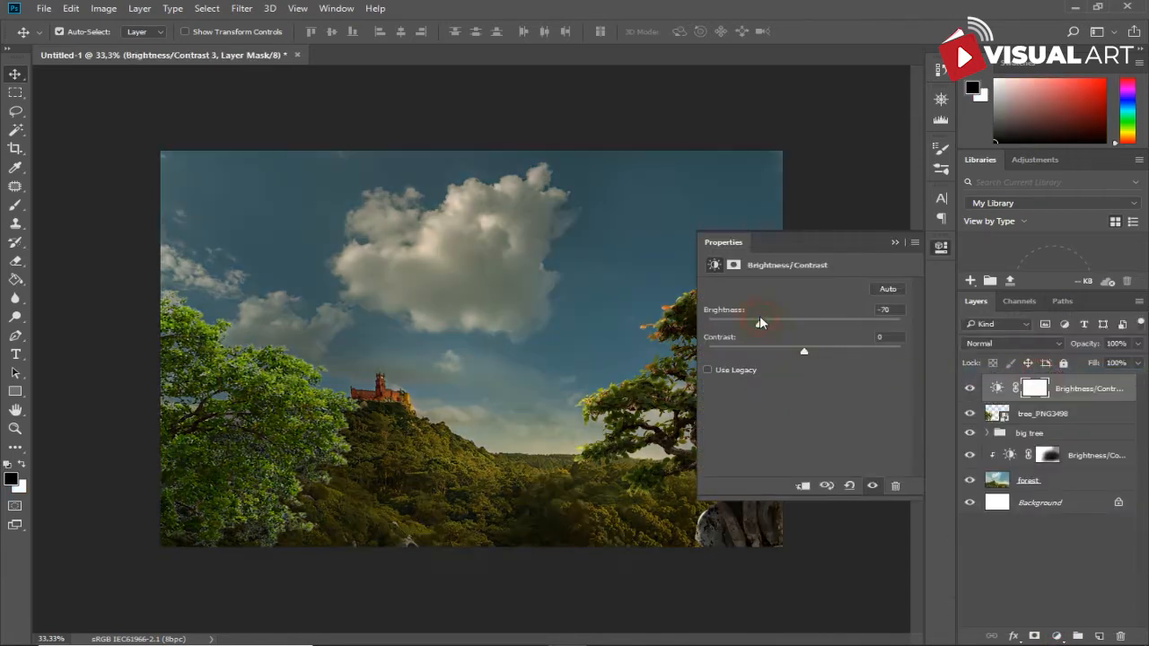
pyautogui.click(799, 484)
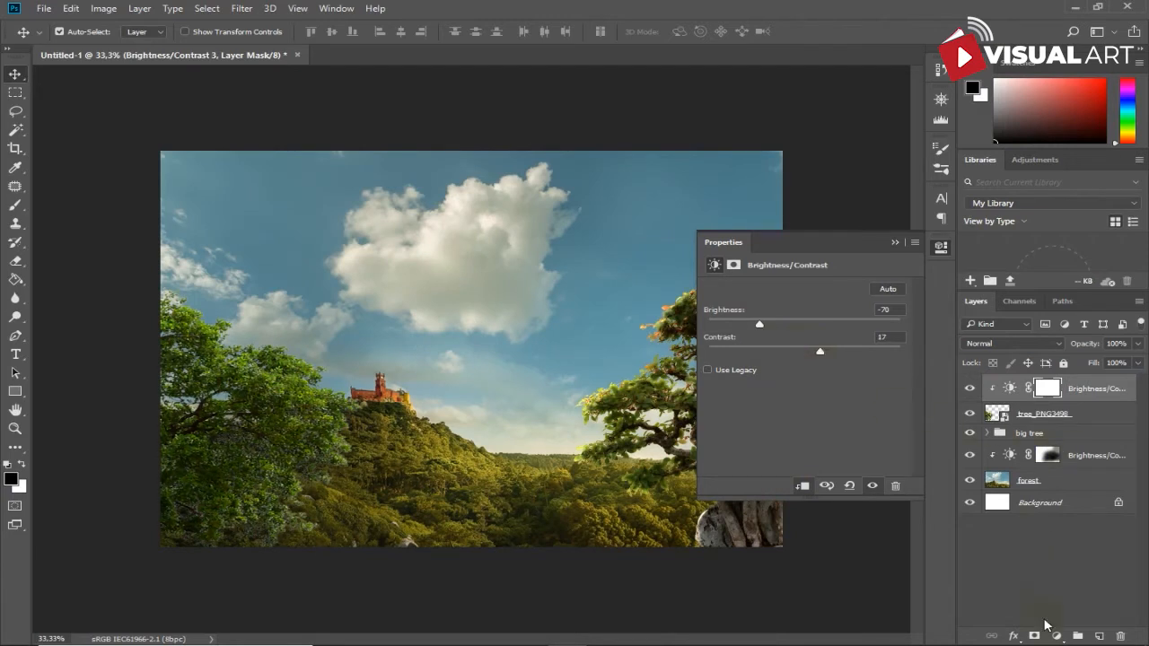
# Step: Add a Hue/Saturation adjustment clipped to tree_PNG3498 and set its saturation to -37
pyautogui.click(1051, 633)
pyautogui.click(1005, 454)
pyautogui.moveTo(802, 372); pyautogui.dragTo(779, 371)
pyautogui.click(801, 483)
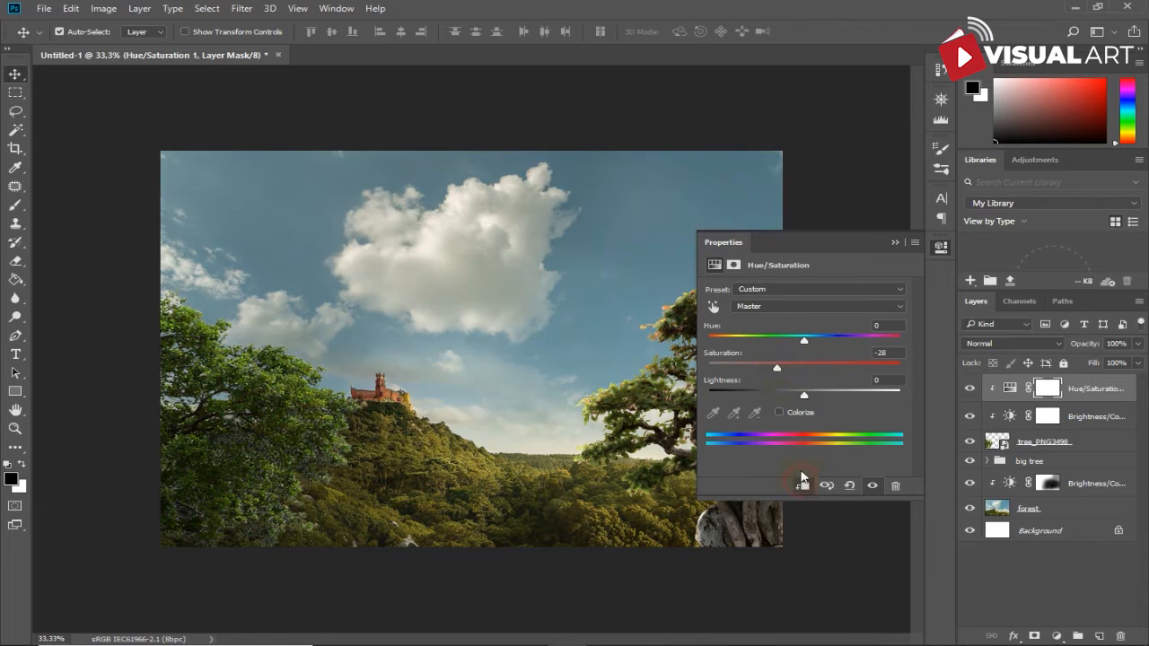
pyautogui.moveTo(767, 370); pyautogui.dragTo(768, 371)
# Step: Add a Color Balance adjustment clipped to tree_PNG3498, with midtones Cyan-Red at +9 and Yellow-Blue at -68
pyautogui.click(1056, 635)
pyautogui.click(996, 471)
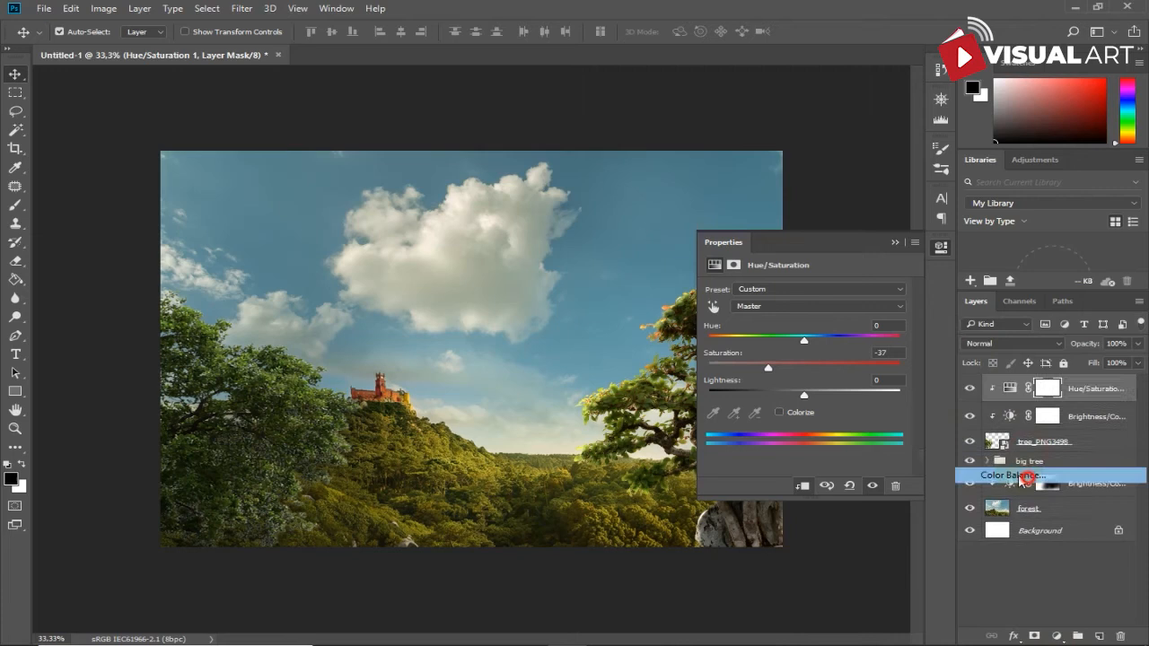
pyautogui.moveTo(765, 376); pyautogui.dragTo(744, 379)
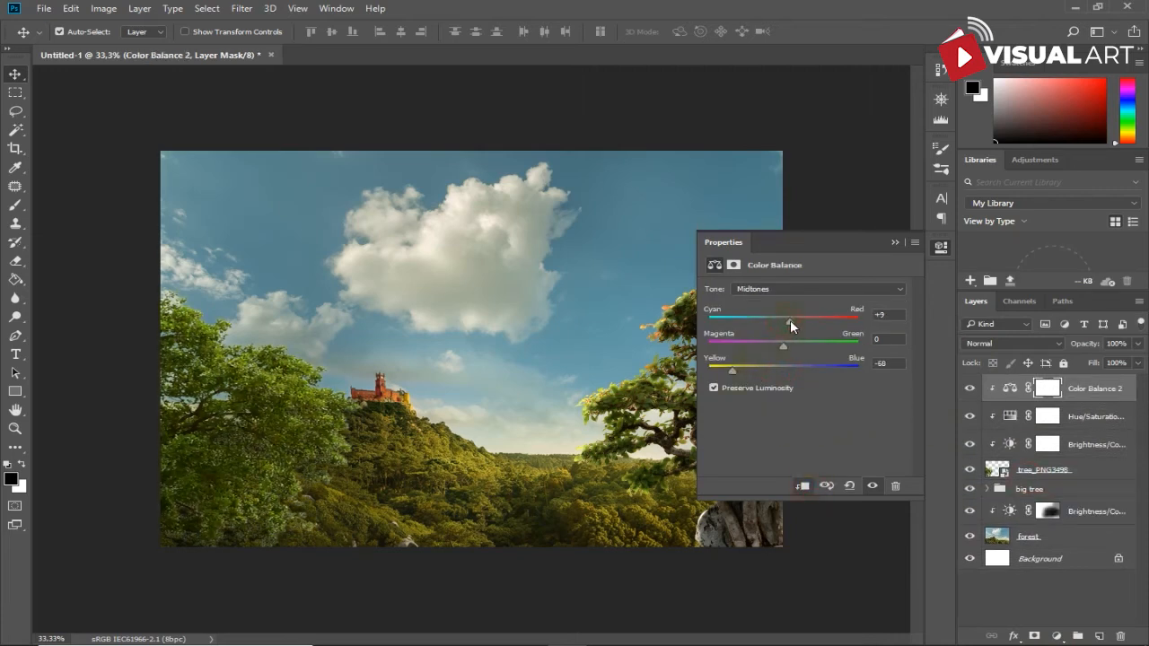
# Step: Lower the brightness to -111 in the Brightness/Contrast adjustment clipped to tree_PNG3498
pyautogui.click(893, 243)
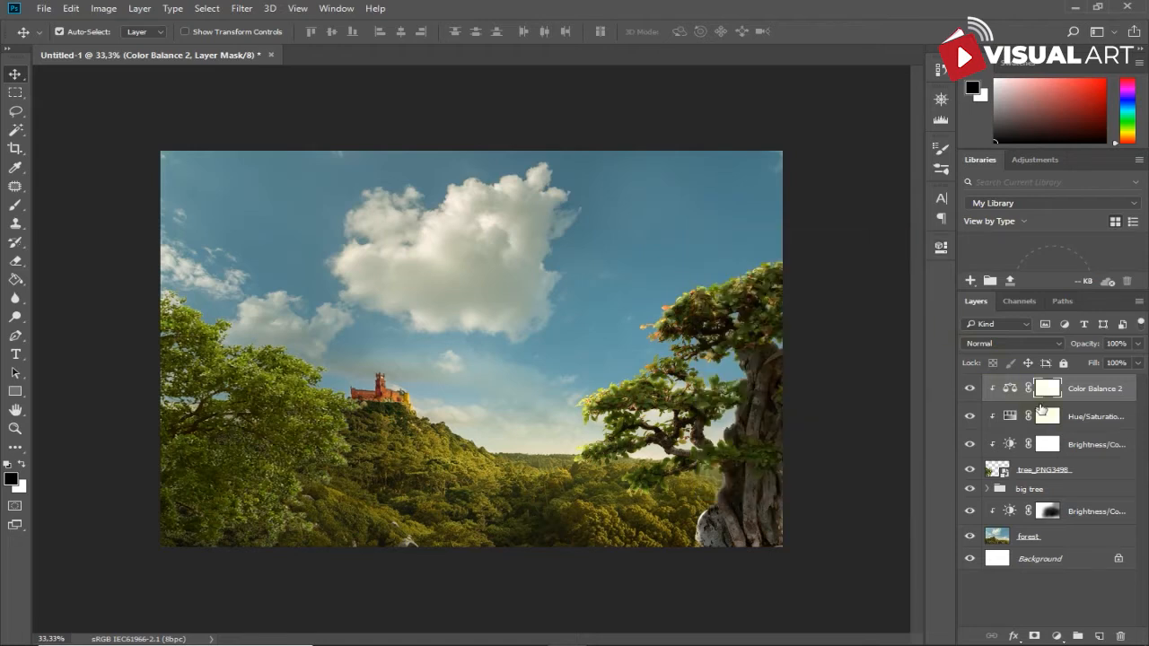
pyautogui.doubleClick(1009, 444)
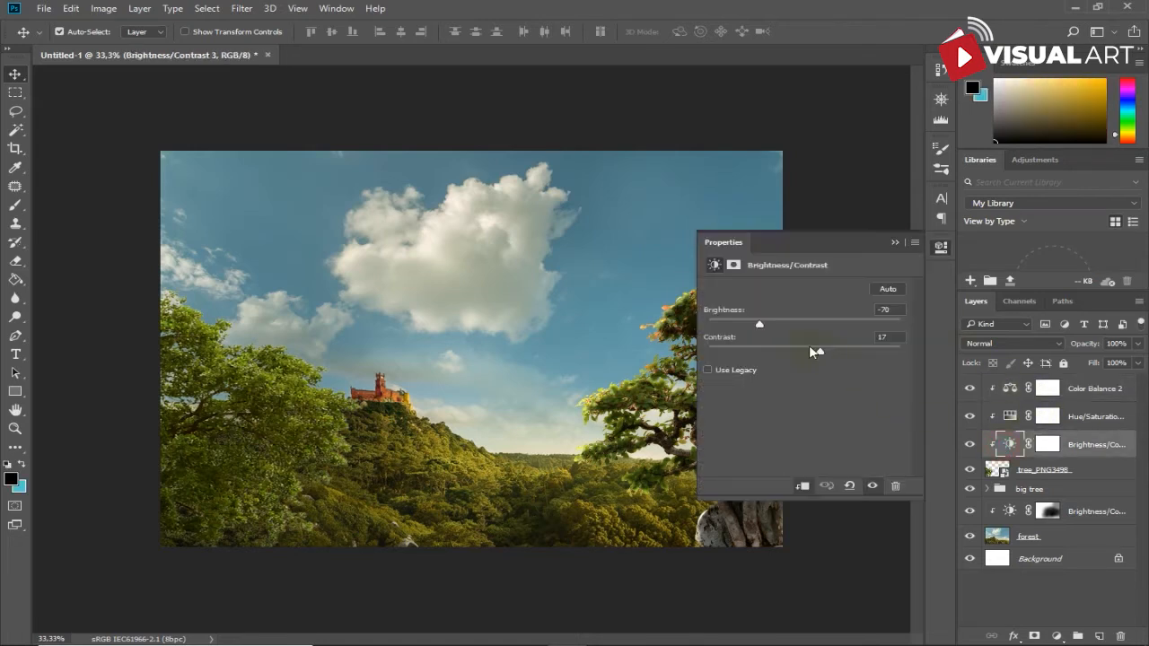
pyautogui.moveTo(756, 324); pyautogui.dragTo(740, 324)
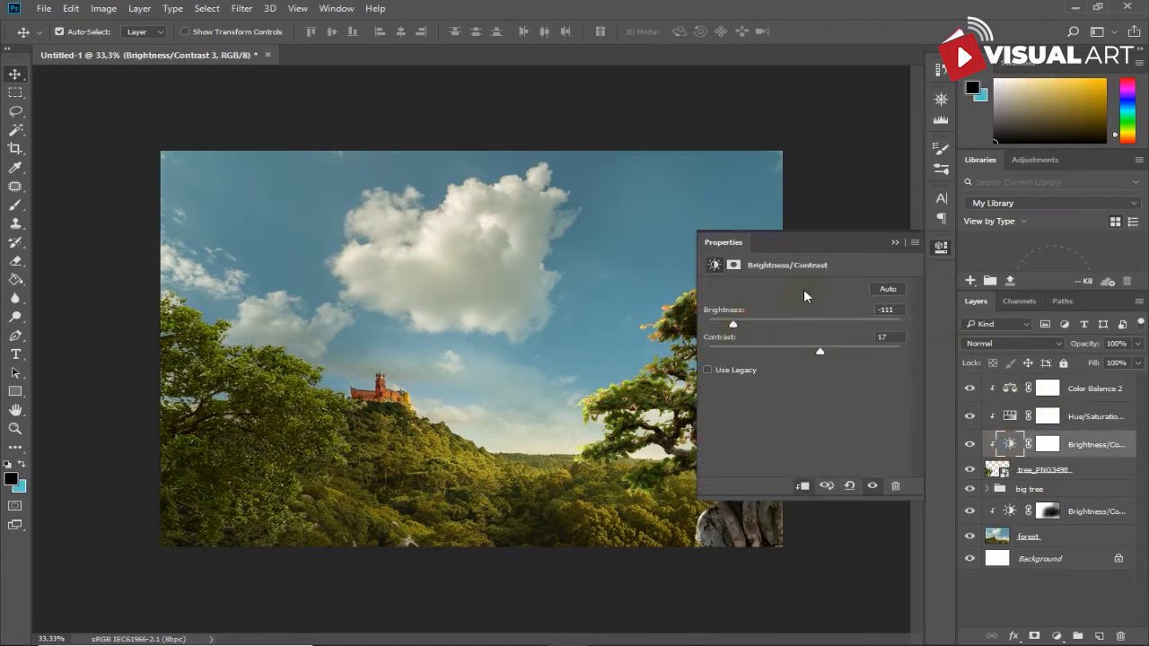
pyautogui.click(895, 243)
# Step: Paint black at 54% opacity on that Brightness/Contrast mask along the tree's sky-facing edge to lighten its outer foliage
pyautogui.click(1034, 444)
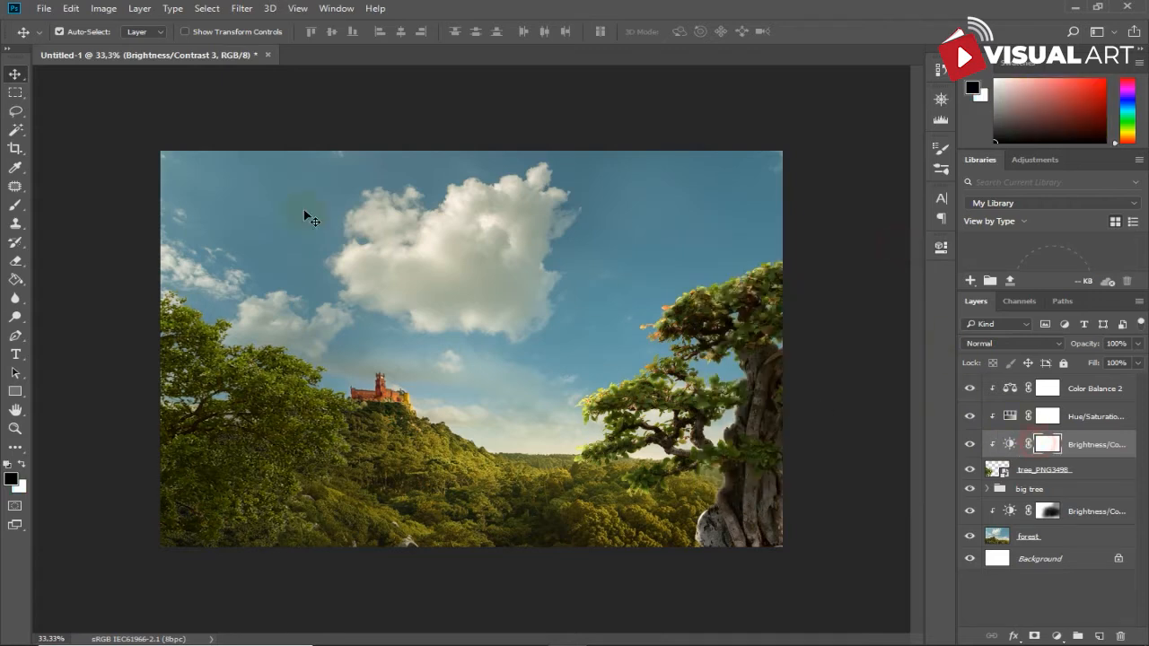
pyautogui.click(15, 205)
pyautogui.moveTo(248, 309)
pyautogui.mouseDown()
pyautogui.moveTo(358, 383)
pyautogui.moveTo(387, 424)
pyautogui.moveTo(368, 484)
pyautogui.moveTo(297, 548)
pyautogui.mouseUp()
pyautogui.press(']')
pyautogui.press(']')
pyautogui.press(']')
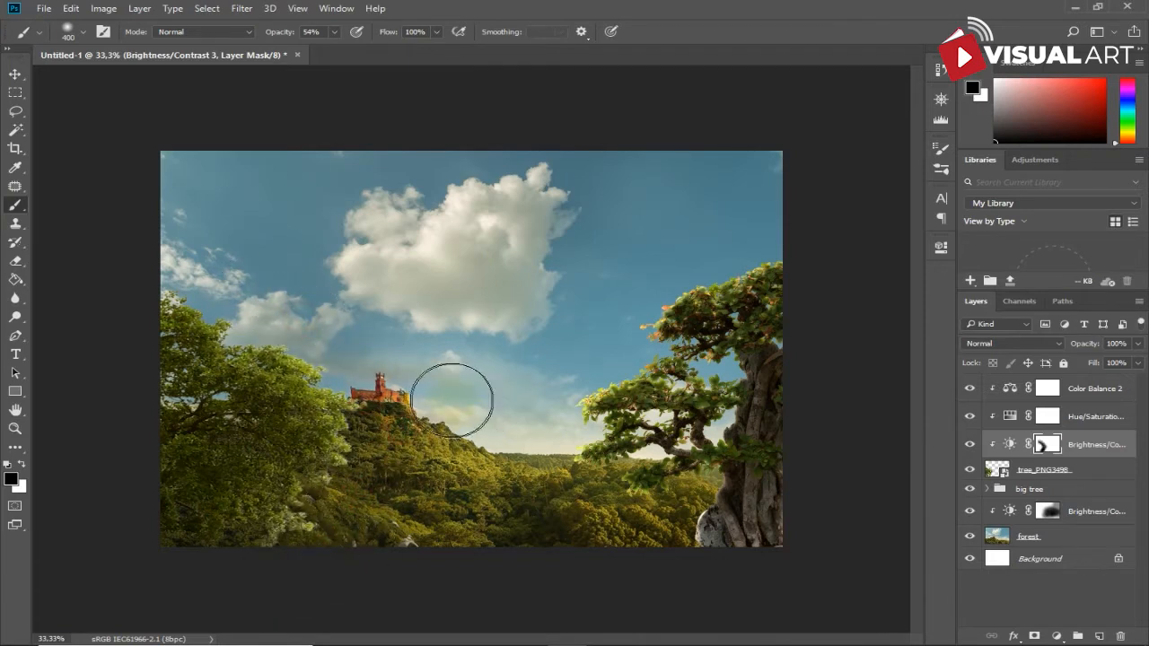
pyautogui.press('v')
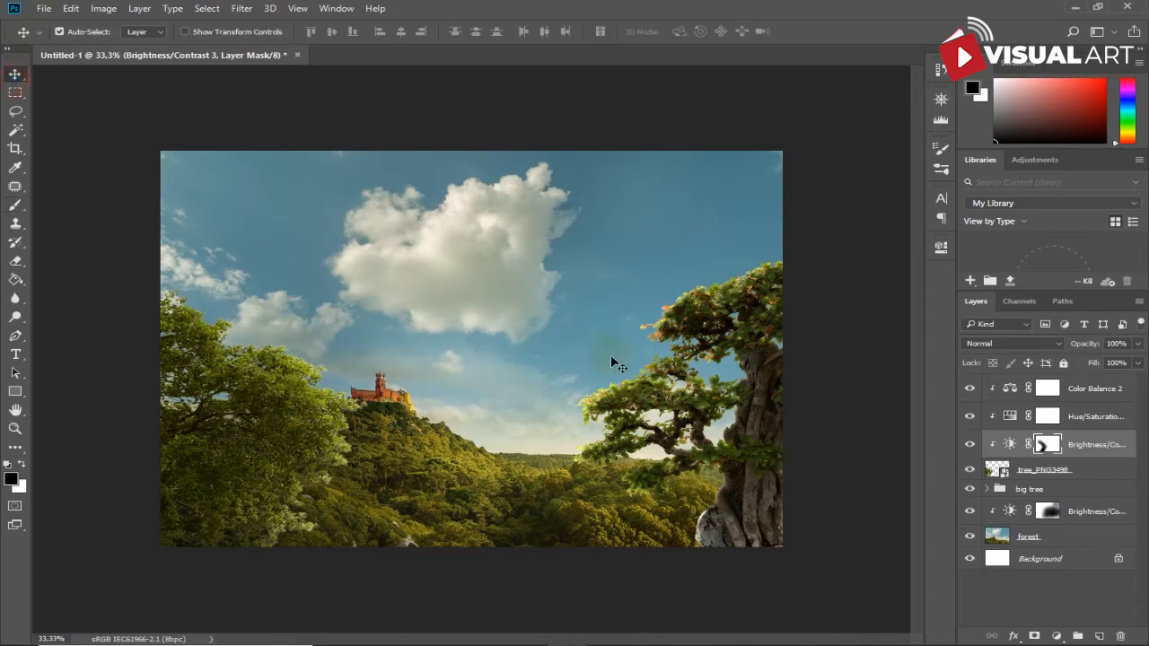
# Step: Group tree_PNG3498 with its three clipped adjustments and name the group "tree 1"
pyautogui.keyDown('shift'); pyautogui.click(1081, 474); pyautogui.keyUp('shift')
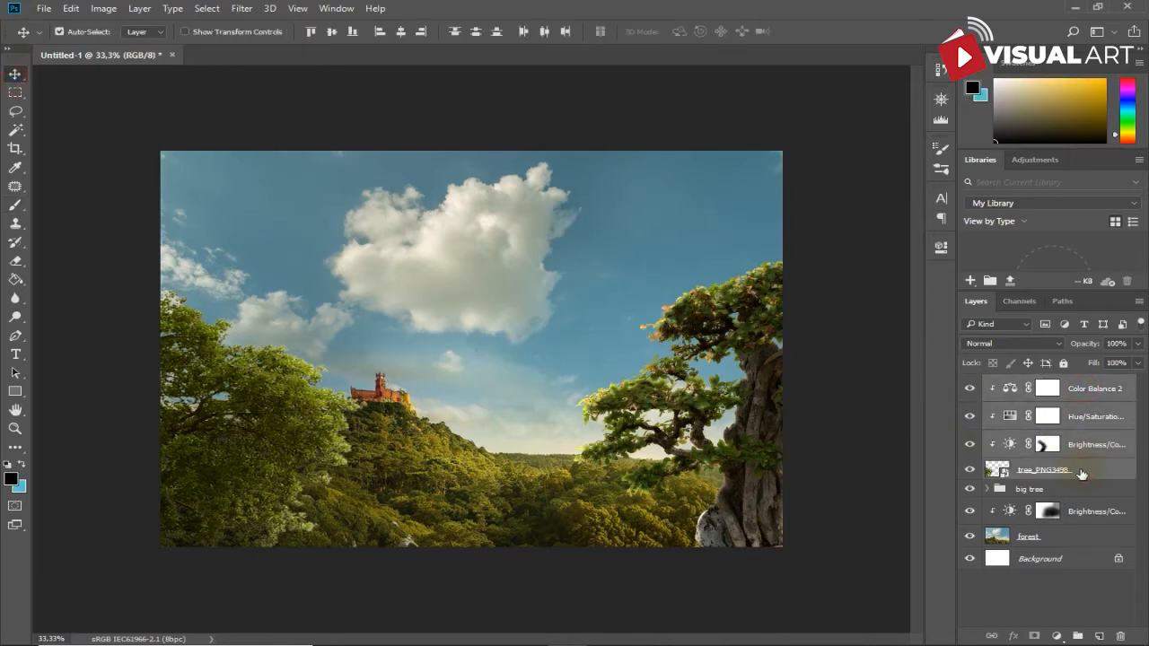
pyautogui.hotkey('ctrl', 'j')
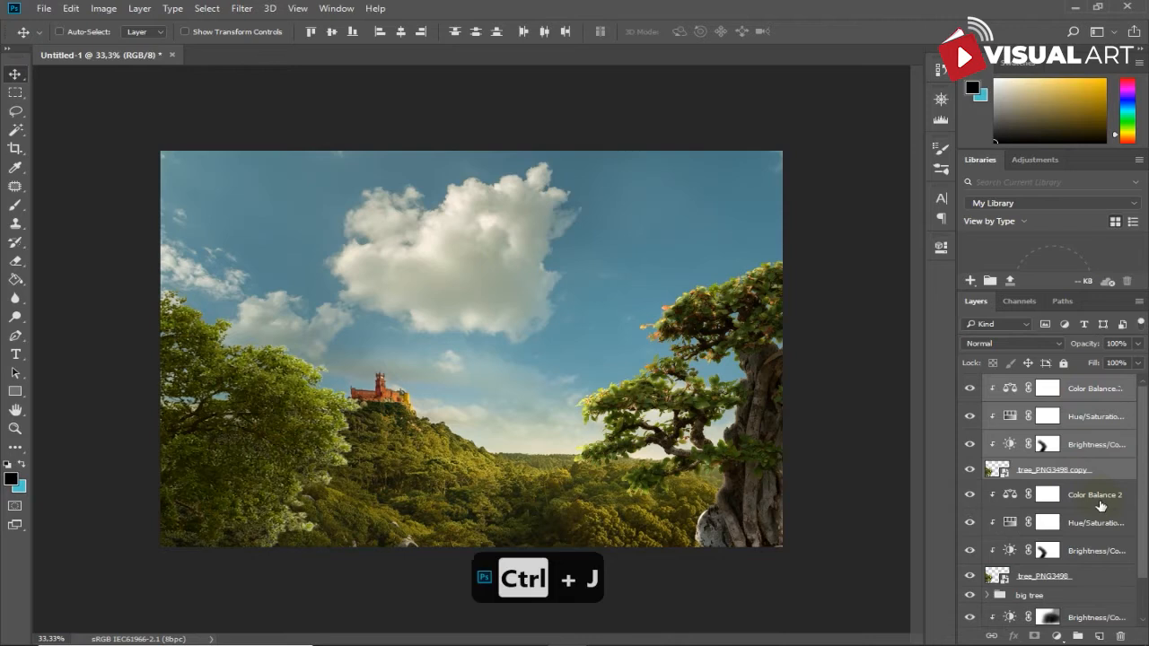
pyautogui.hotkey('ctrl', 'z')
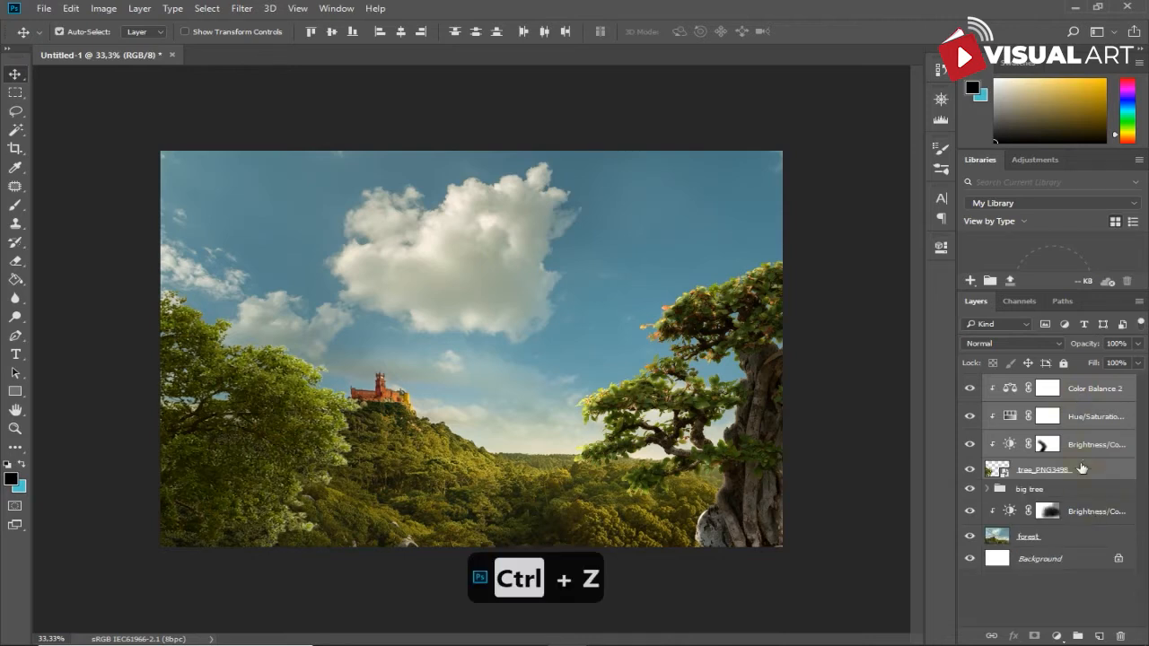
pyautogui.hotkey('ctrl', 'g')
pyautogui.doubleClick(1029, 384)
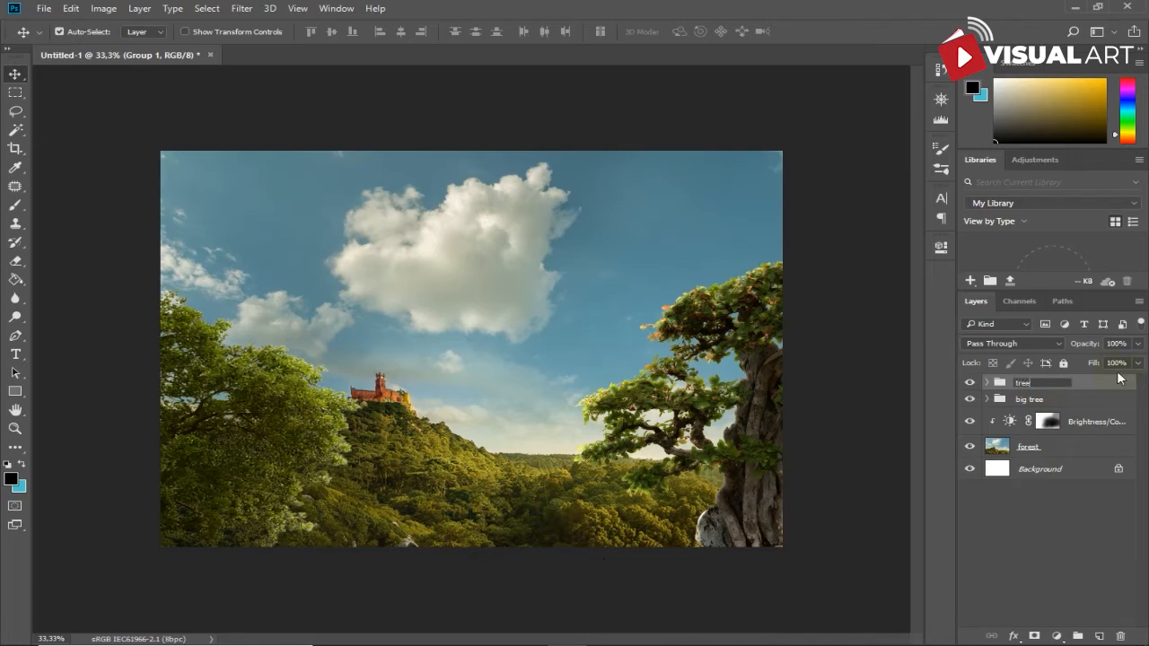
pyautogui.press('Return')
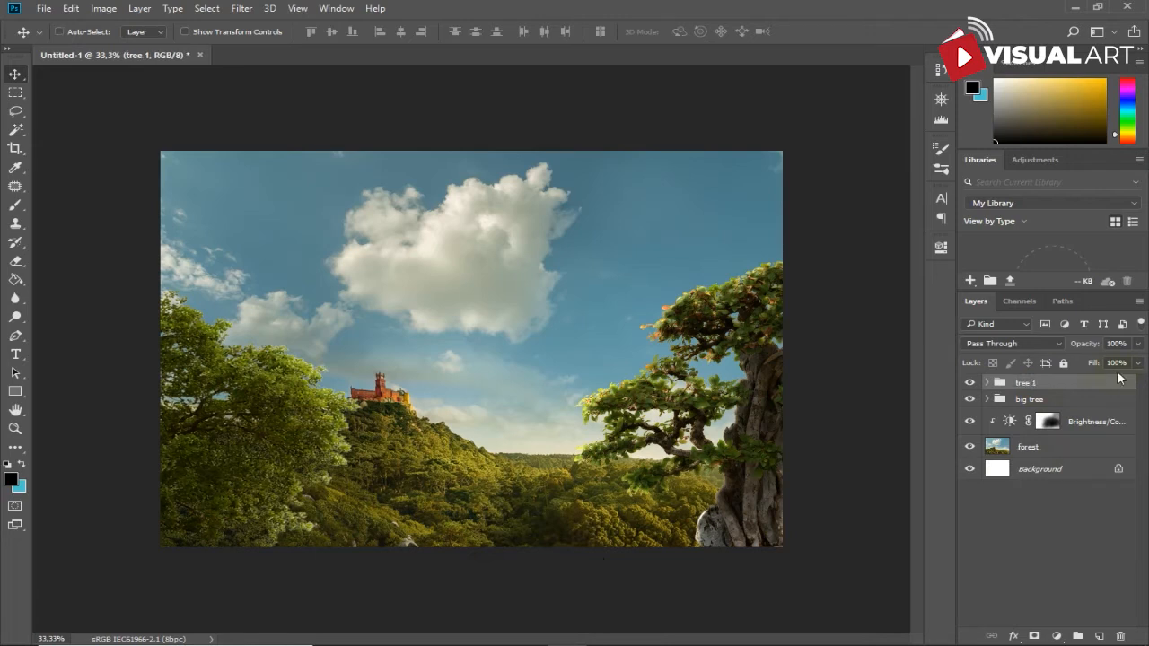
# Step: Duplicate the tree 1 group and transform the copy so its foliage hangs into the canvas's upper-left corner
pyautogui.hotkey('ctrl', 'j')
pyautogui.hotkey('ctrl', 't')
pyautogui.moveTo(293, 379); pyautogui.dragTo(267, 238)
pyautogui.rightClick(266, 240)
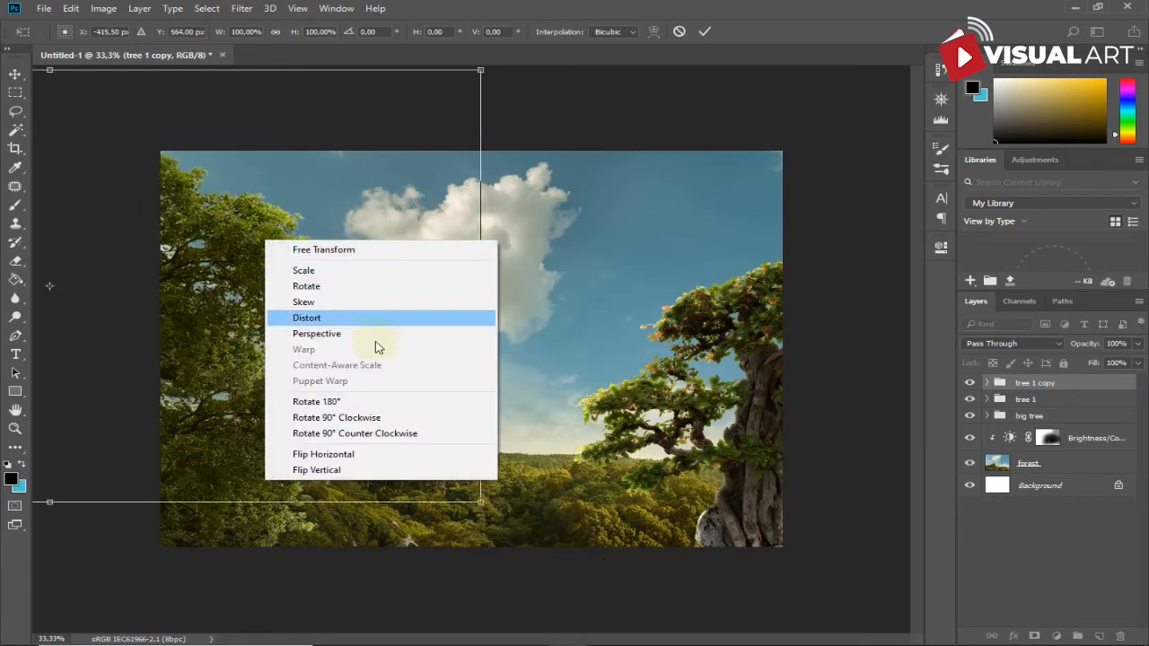
pyautogui.click(482, 68)
pyautogui.moveTo(483, 68); pyautogui.dragTo(415, 101)
pyautogui.moveTo(421, 305); pyautogui.dragTo(352, 305)
pyautogui.moveTo(193, 298); pyautogui.dragTo(254, 165)
pyautogui.press('Return')
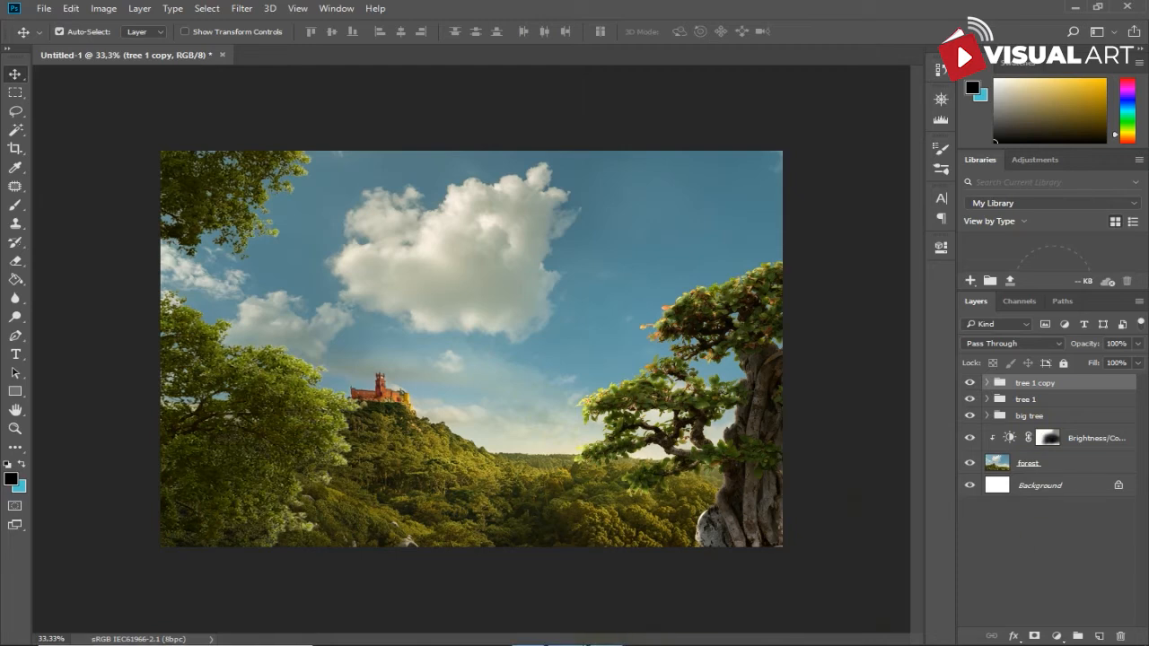
# Step: Place the great horned owl image, scale it down, and position it flying in the sky above the castle
pyautogui.click(536, 643)
pyautogui.click(431, 199)
pyautogui.moveTo(447, 174); pyautogui.dragTo(466, 475)
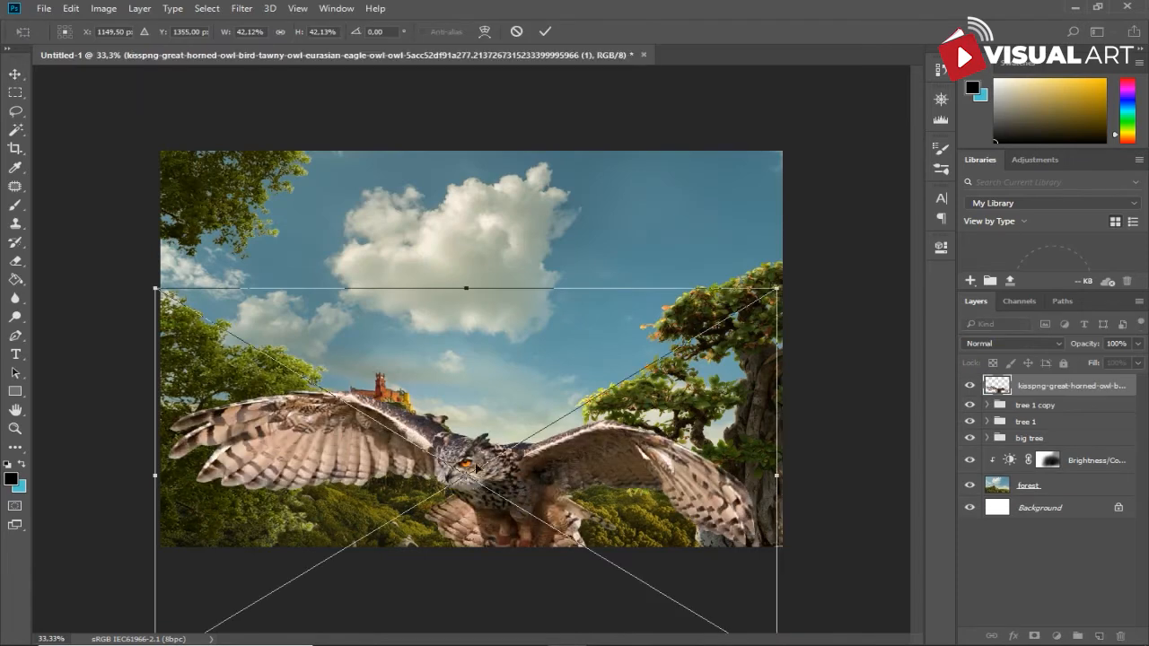
pyautogui.moveTo(495, 405); pyautogui.dragTo(473, 226)
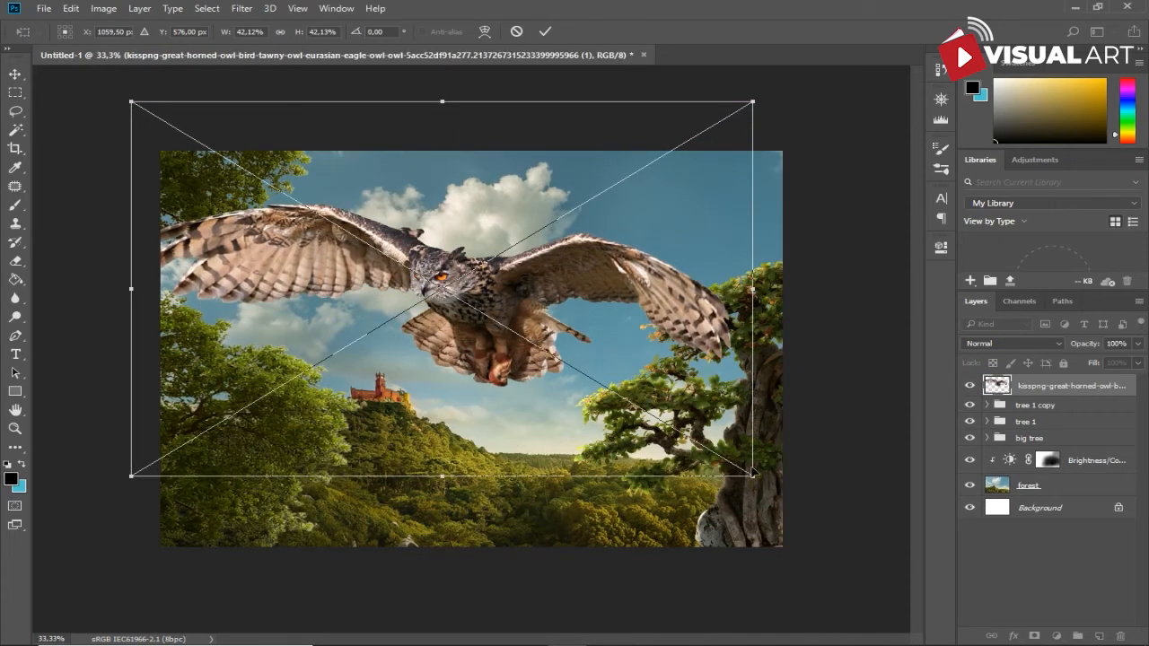
pyautogui.moveTo(752, 474); pyautogui.dragTo(612, 381)
pyautogui.moveTo(422, 240); pyautogui.dragTo(434, 320)
pyautogui.press('Return')
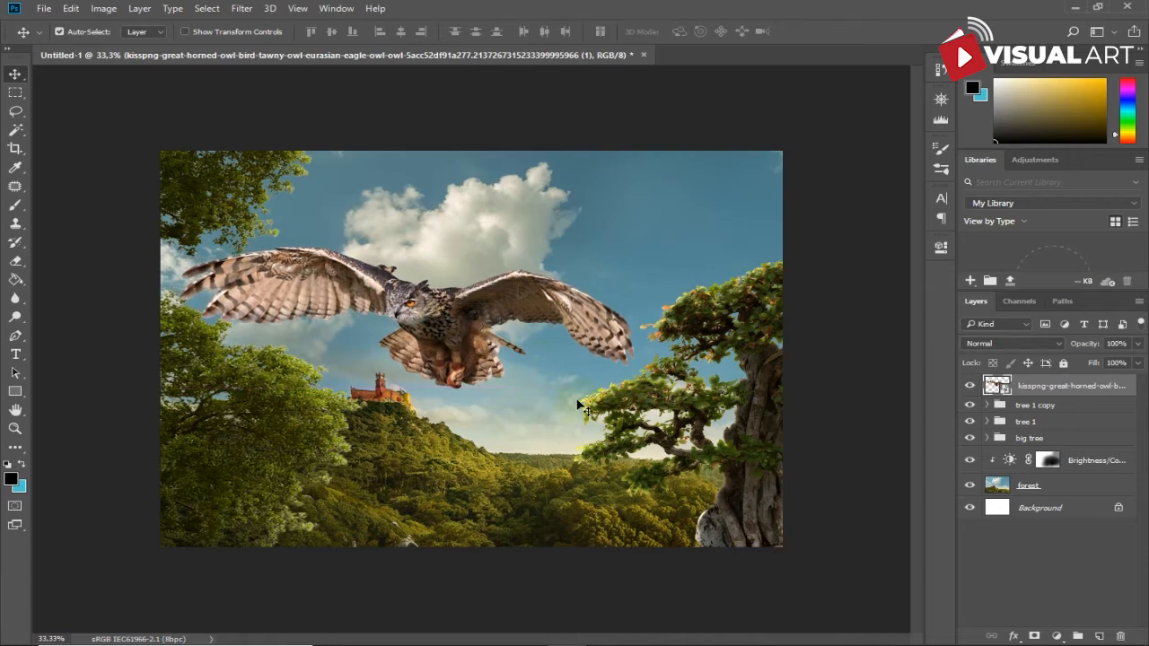
# Step: Add a Brightness/Contrast adjustment clipped to the owl layer, with brightness -21 and contrast 23
pyautogui.hotkey('ctrl', '0')
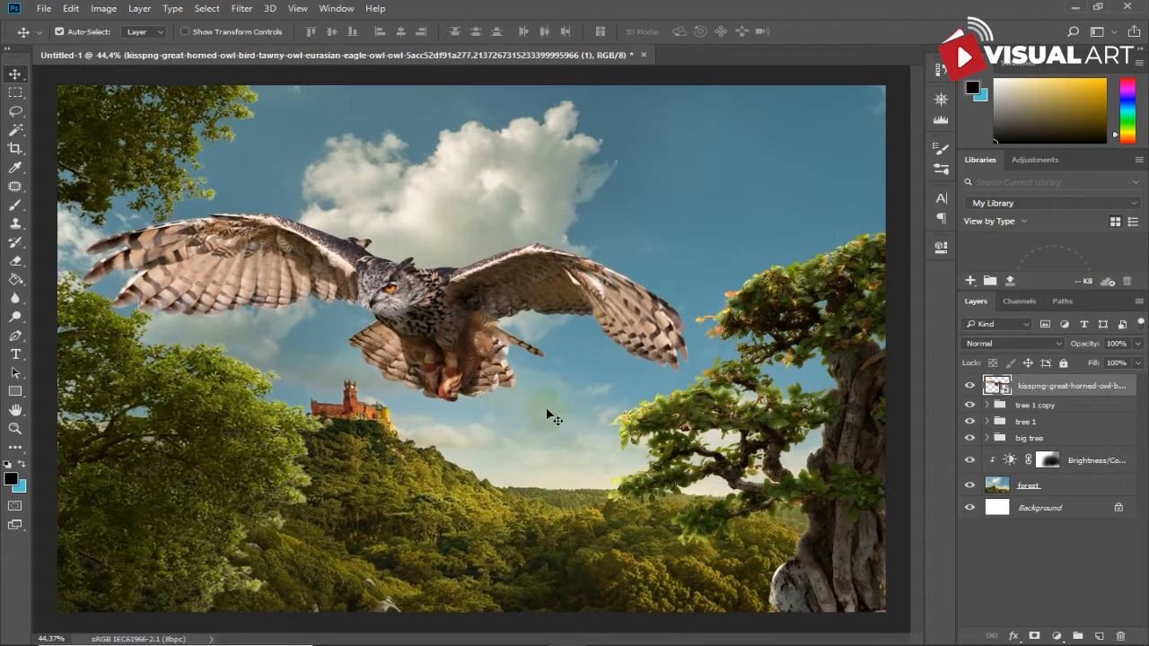
pyautogui.click(1053, 636)
pyautogui.click(1058, 376)
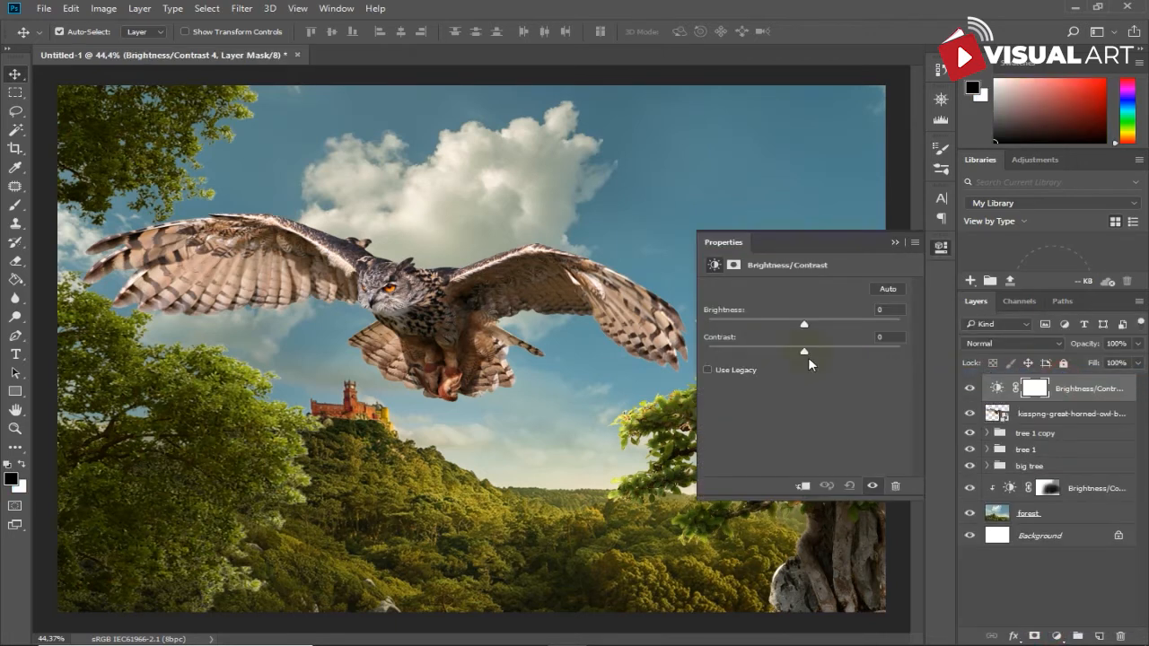
pyautogui.moveTo(803, 352); pyautogui.dragTo(793, 351)
pyautogui.click(800, 485)
pyautogui.moveTo(839, 352); pyautogui.dragTo(791, 326)
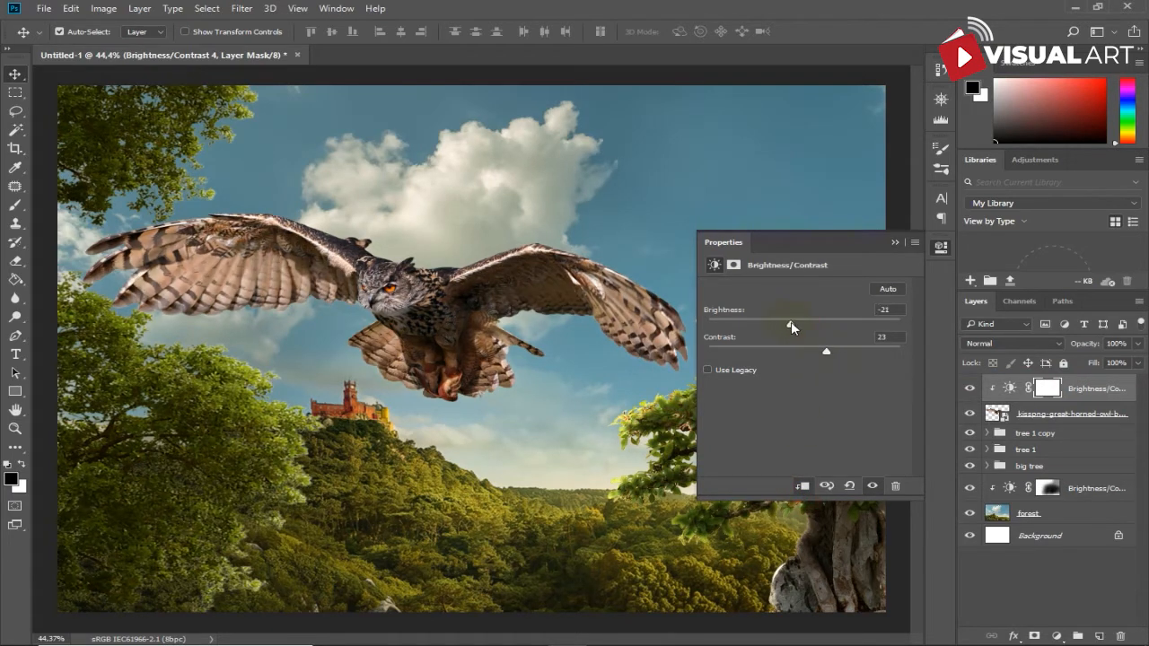
pyautogui.click(894, 243)
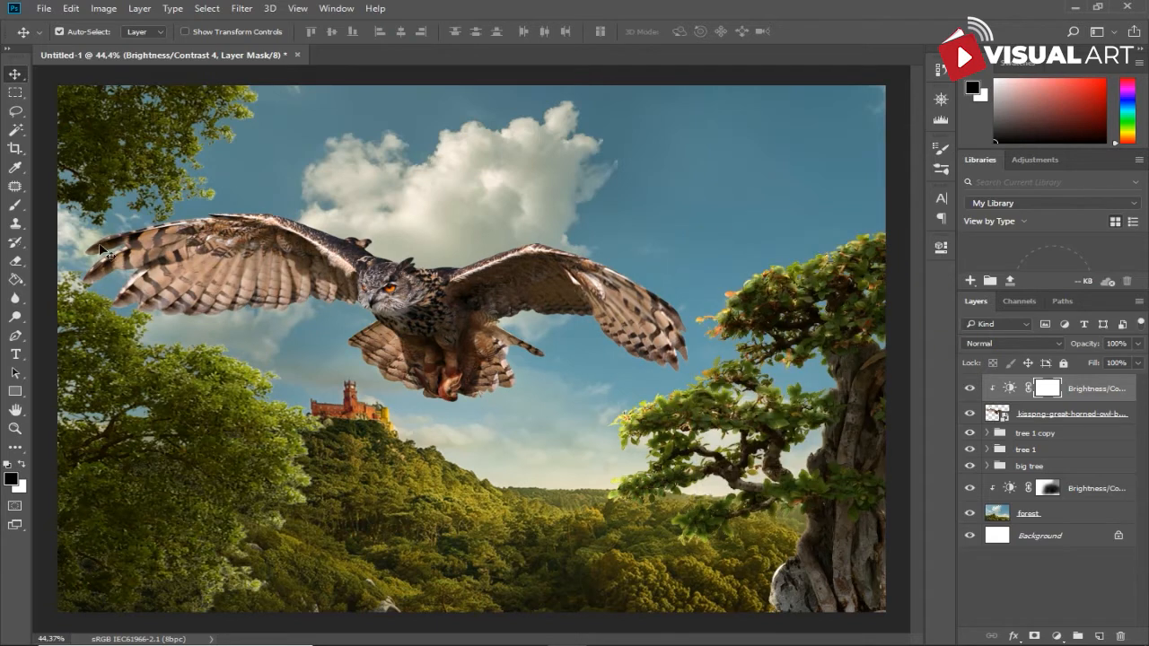
# Step: Paint black at 100% brush opacity on the owl's Brightness/Contrast mask around its tail and lower body
pyautogui.click(15, 205)
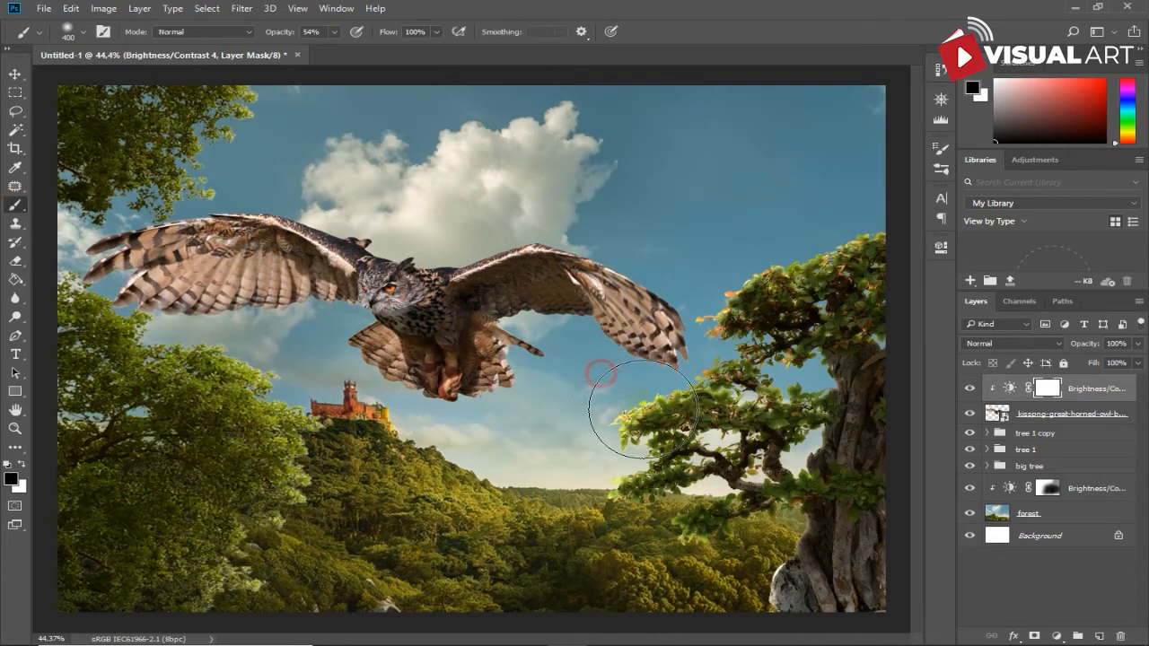
pyautogui.moveTo(279, 31); pyautogui.dragTo(578, 68)
pyautogui.click(555, 387)
pyautogui.moveTo(555, 373); pyautogui.dragTo(526, 416)
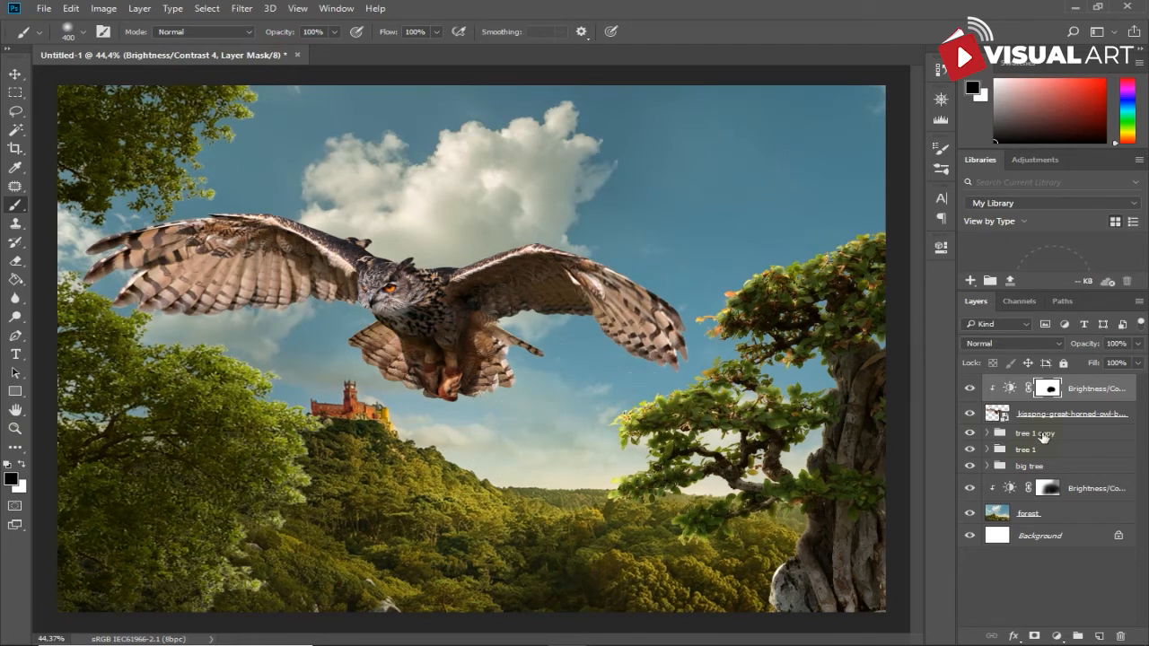
# Step: Add a new layer clipped to the owl, fill it with 50% Gray, and set its blend mode to Overlay
pyautogui.click(1043, 421)
pyautogui.click(1098, 636)
pyautogui.click(78, 9)
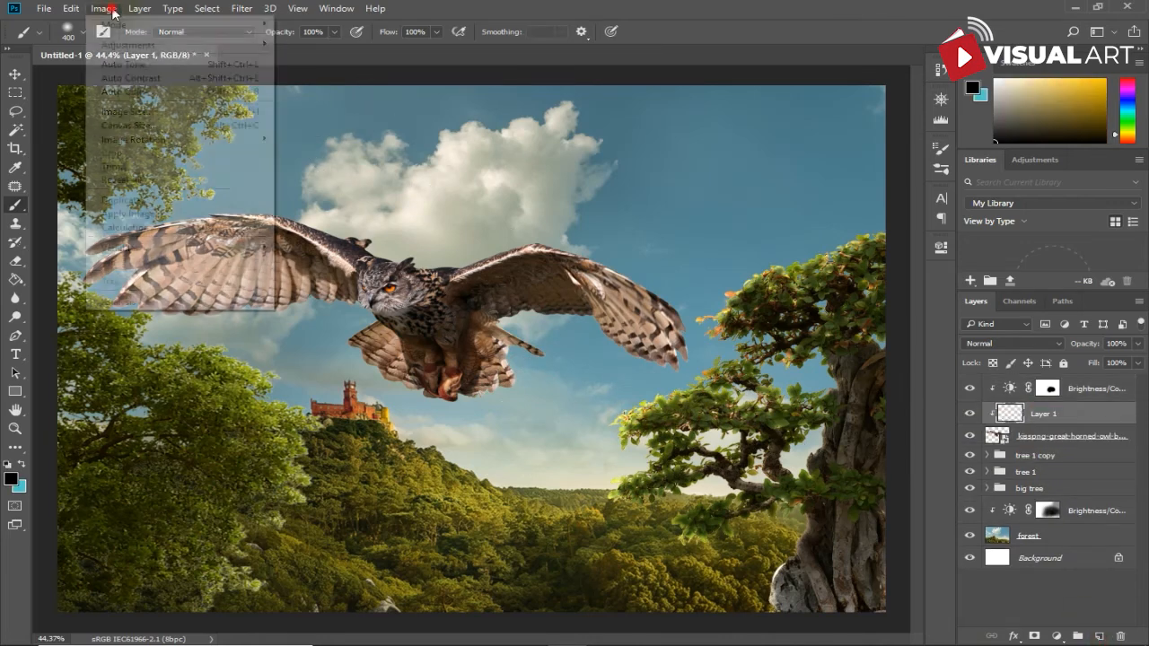
pyautogui.click(90, 230)
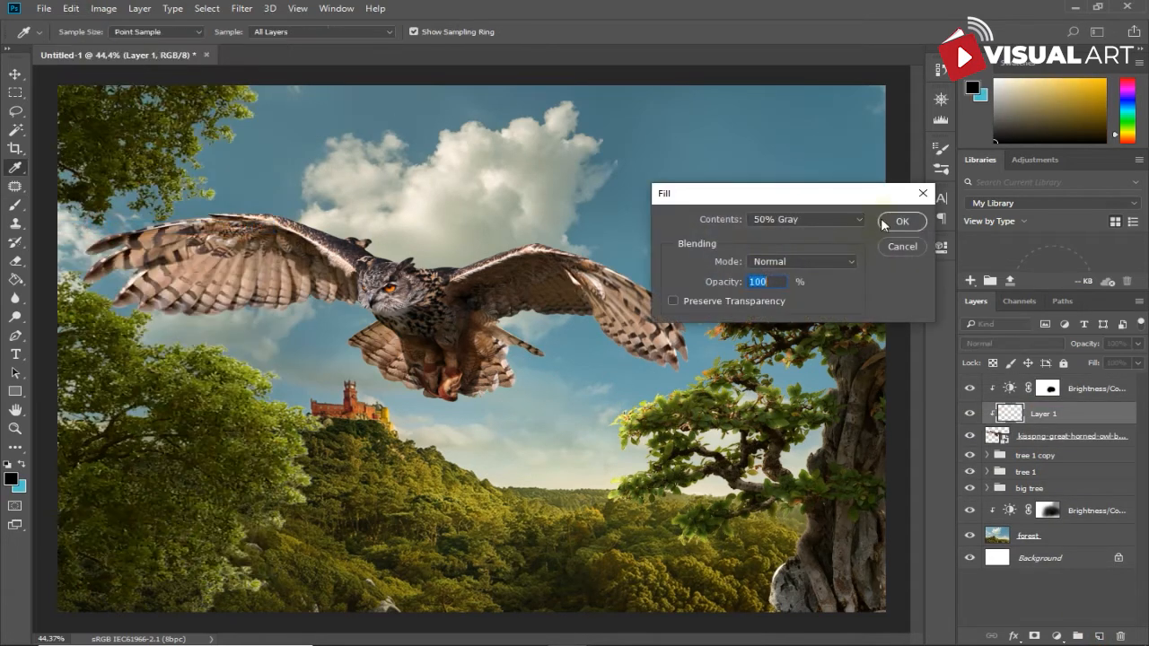
pyautogui.click(903, 223)
pyautogui.click(1010, 343)
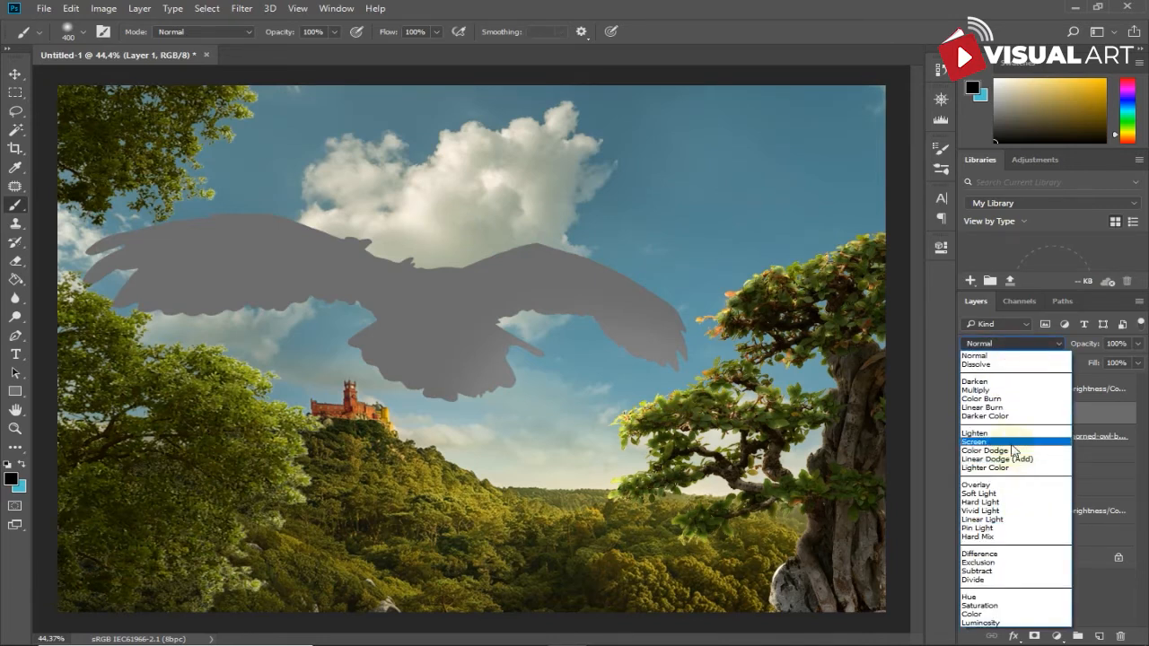
pyautogui.click(1013, 487)
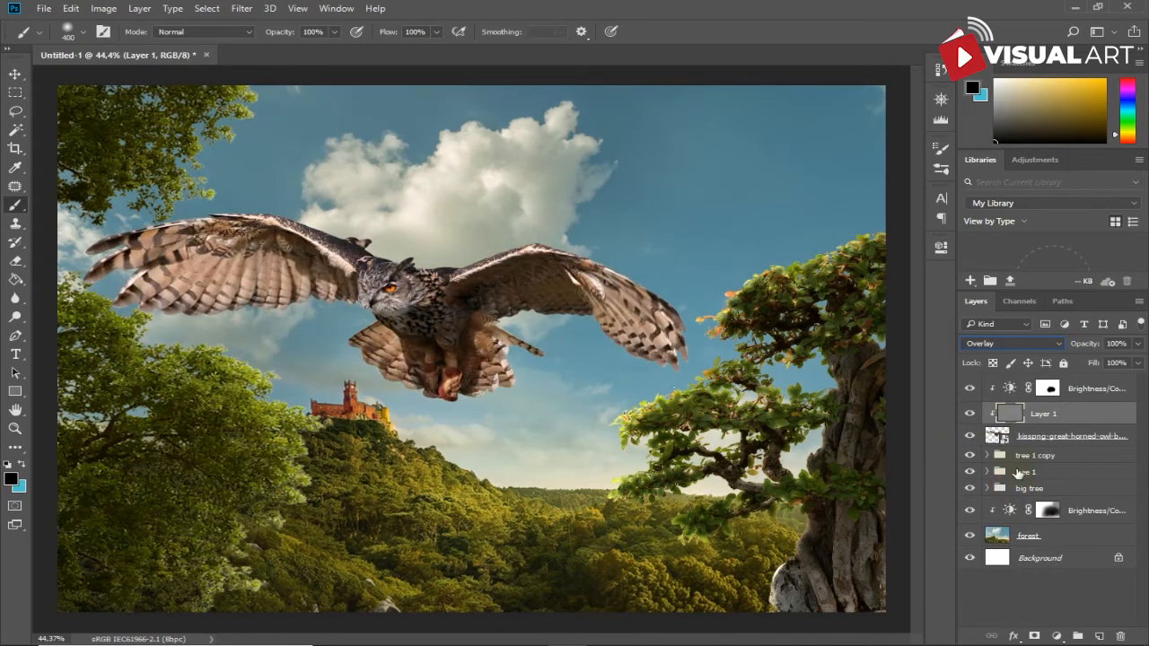
# Step: Dodge highlights along the owl's wing edges, body and tail on the gray Overlay layer at 62% exposure
pyautogui.click(16, 316)
pyautogui.moveTo(588, 329)
pyautogui.mouseDown()
pyautogui.moveTo(666, 378)
pyautogui.moveTo(598, 339)
pyautogui.moveTo(694, 380)
pyautogui.moveTo(658, 367)
pyautogui.moveTo(720, 368)
pyautogui.mouseUp()
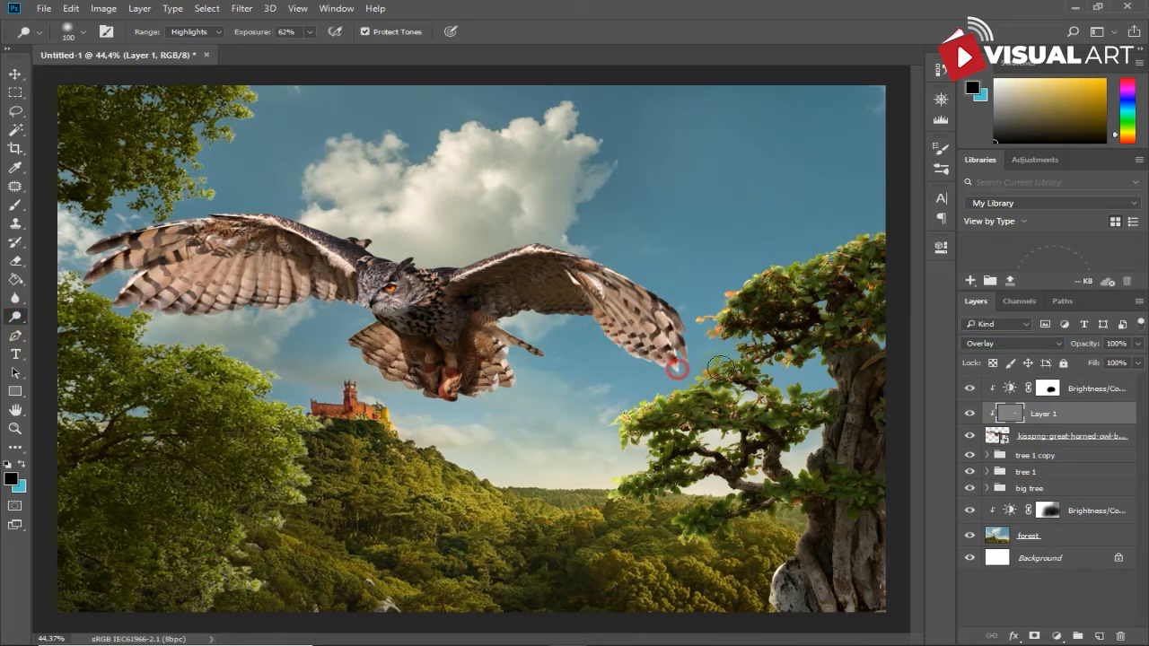
pyautogui.moveTo(584, 323)
pyautogui.mouseDown()
pyautogui.moveTo(525, 321)
pyautogui.moveTo(583, 335)
pyautogui.moveTo(558, 308)
pyautogui.moveTo(518, 319)
pyautogui.mouseUp()
pyautogui.moveTo(506, 376)
pyautogui.mouseDown()
pyautogui.moveTo(541, 400)
pyautogui.moveTo(467, 387)
pyautogui.moveTo(464, 417)
pyautogui.mouseUp()
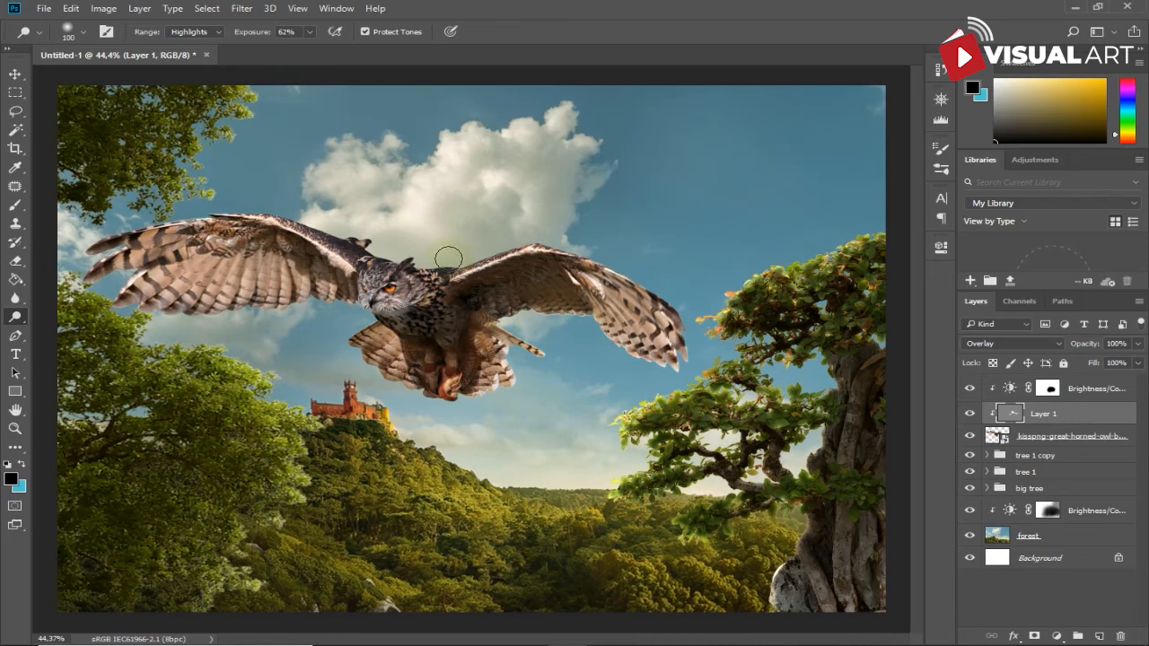
pyautogui.moveTo(373, 245); pyautogui.dragTo(358, 241)
pyautogui.moveTo(297, 215); pyautogui.dragTo(356, 235)
pyautogui.moveTo(358, 236); pyautogui.dragTo(375, 240)
pyautogui.moveTo(340, 310); pyautogui.dragTo(180, 316)
pyautogui.moveTo(367, 374)
pyautogui.mouseDown()
pyautogui.moveTo(354, 359)
pyautogui.moveTo(439, 411)
pyautogui.mouseUp()
pyautogui.moveTo(537, 363)
pyautogui.mouseDown()
pyautogui.moveTo(530, 329)
pyautogui.moveTo(499, 316)
pyautogui.mouseUp()
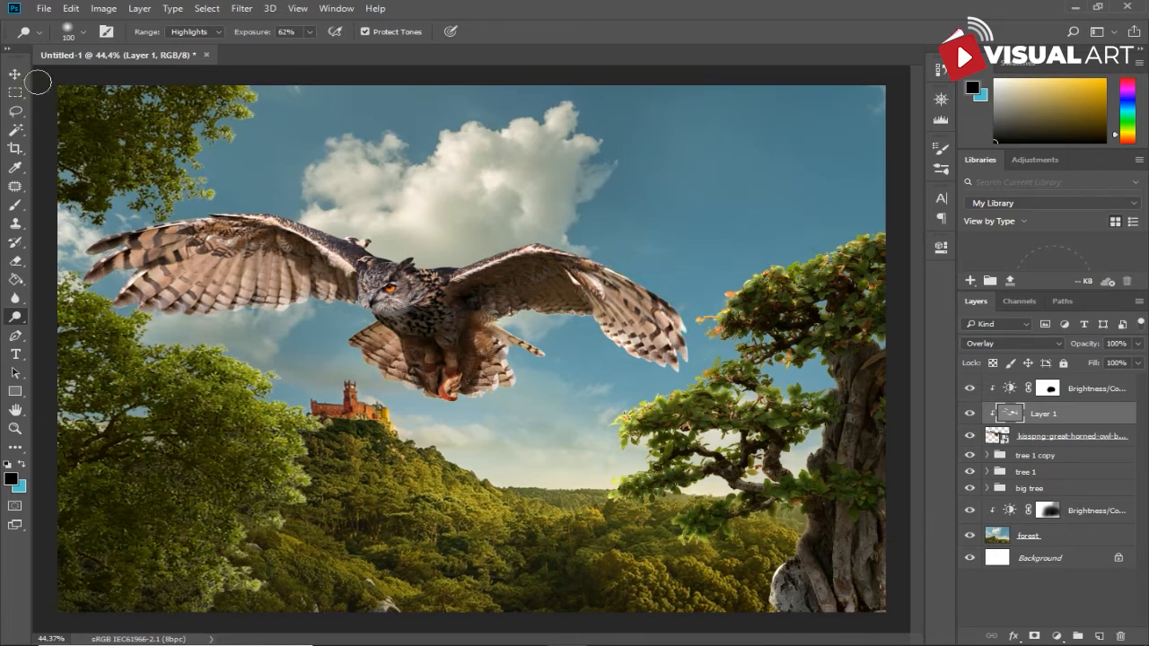
pyautogui.press('v')
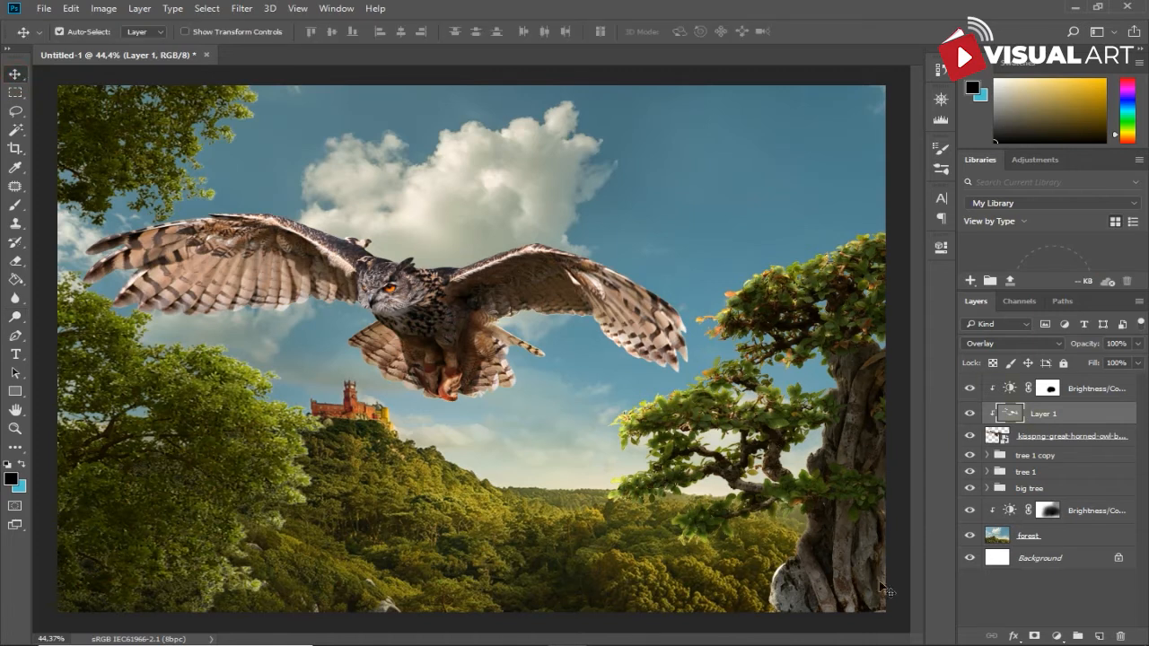
# Step: Add a new layer above the forest's Brightness/Contrast adjustment and paint one large soft pale-cream spot in the sky behind the owl
pyautogui.click(1088, 512)
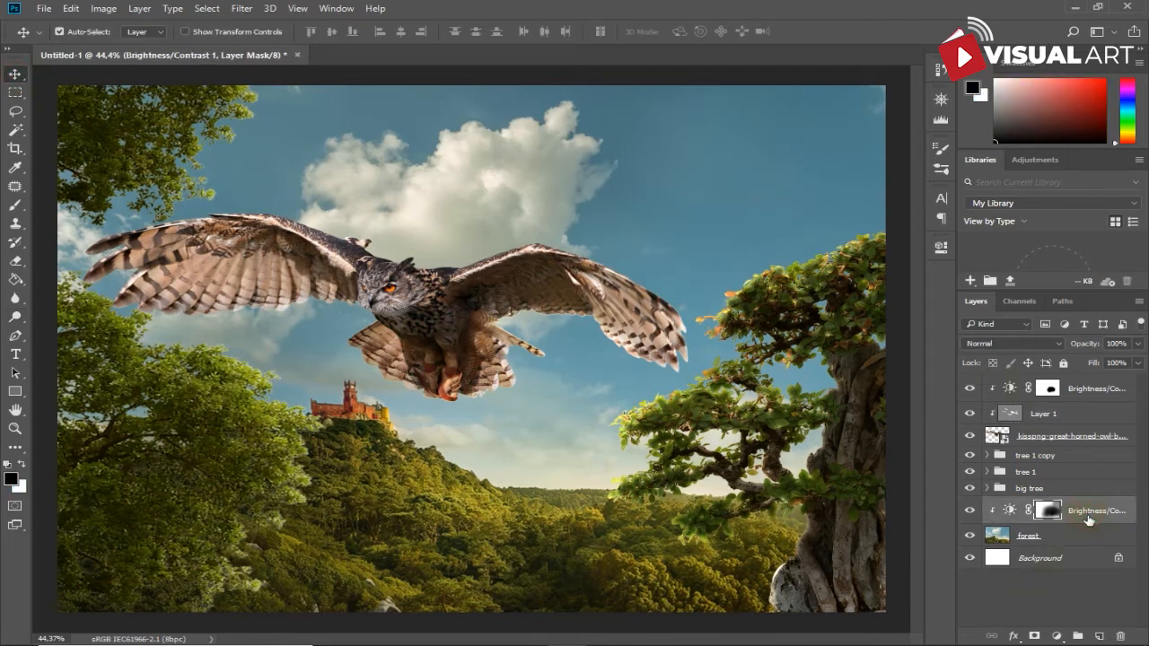
pyautogui.click(1096, 631)
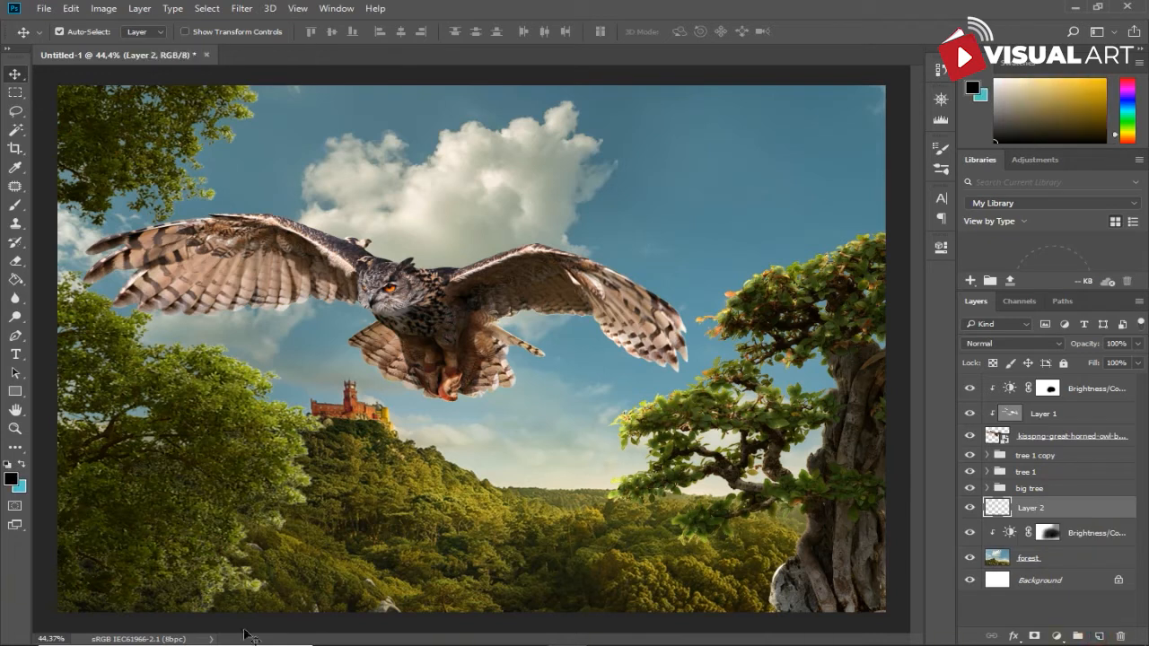
pyautogui.click(11, 479)
pyautogui.moveTo(721, 436); pyautogui.dragTo(633, 369)
pyautogui.click(961, 363)
pyautogui.click(15, 205)
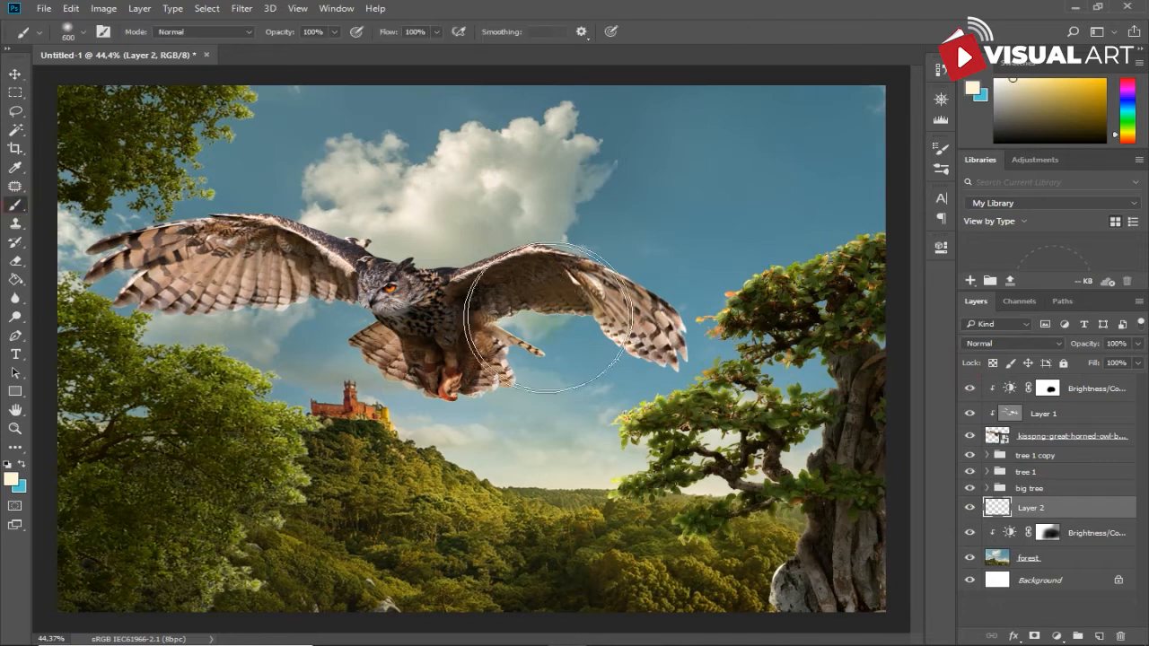
pyautogui.press(']')
pyautogui.press(']')
pyautogui.click(469, 362)
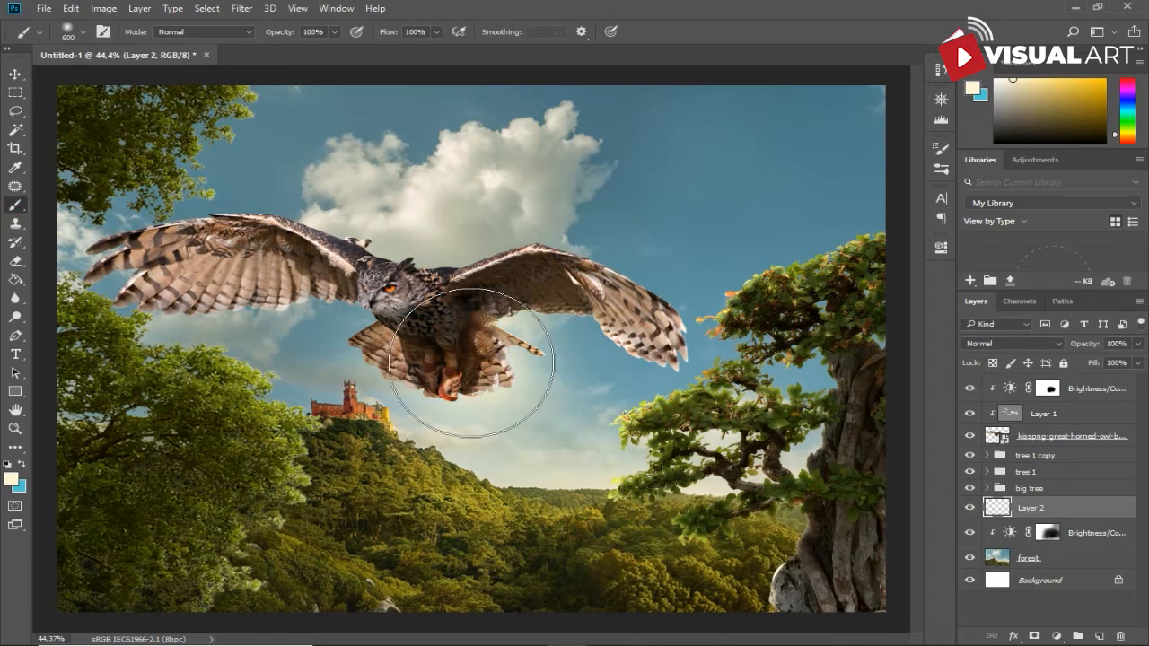
# Step: Enlarge and stretch the pale-cream spot with Free Transform into a wide haze glow across the forest horizon
pyautogui.hotkey('ctrl', 't')
pyautogui.moveTo(521, 379); pyautogui.dragTo(682, 432)
pyautogui.moveTo(444, 556); pyautogui.dragTo(77, 643)
pyautogui.moveTo(205, 409); pyautogui.dragTo(4, 406)
pyautogui.click(429, 437)
pyautogui.moveTo(486, 436); pyautogui.dragTo(691, 411)
pyautogui.moveTo(266, 408); pyautogui.dragTo(83, 408)
pyautogui.press('Return')
pyautogui.press('b')
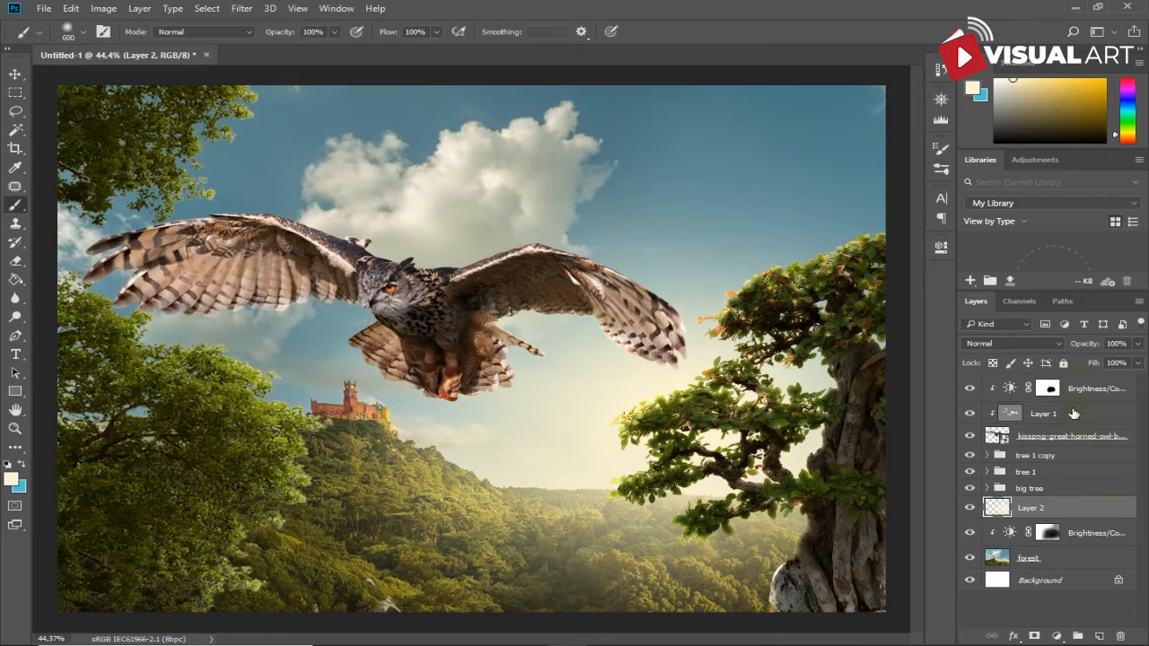
# Step: Lower the haze glow layer's opacity to 69% and shift the glow slightly along the forest horizon
pyautogui.moveTo(1088, 348); pyautogui.dragTo(1074, 348)
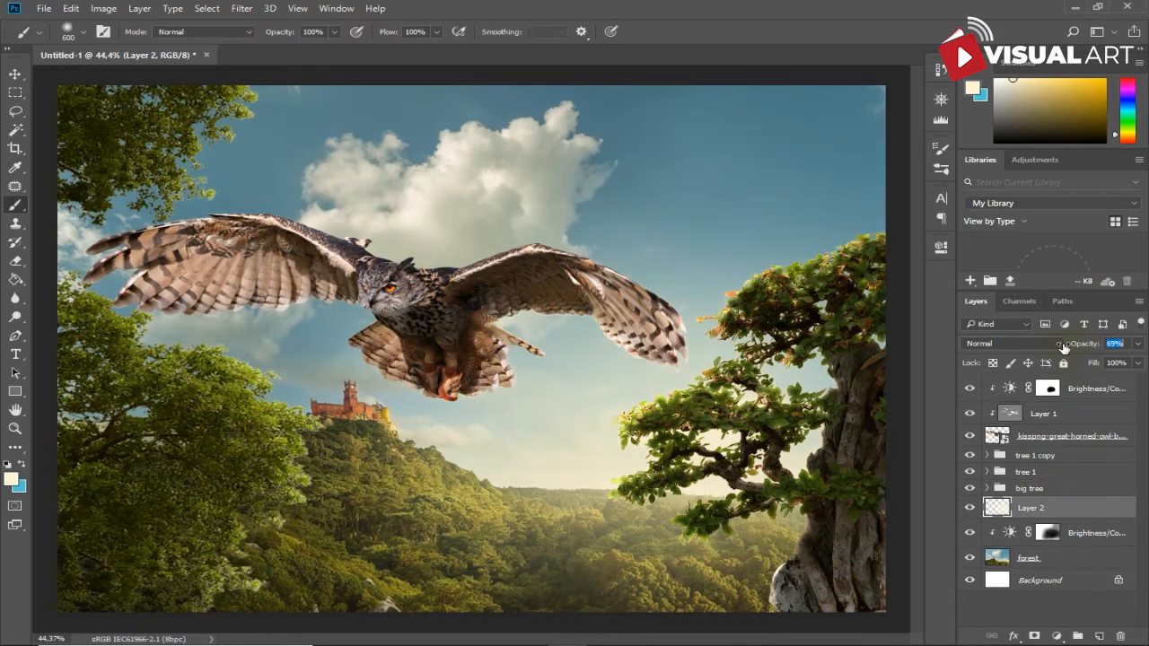
pyautogui.press('v')
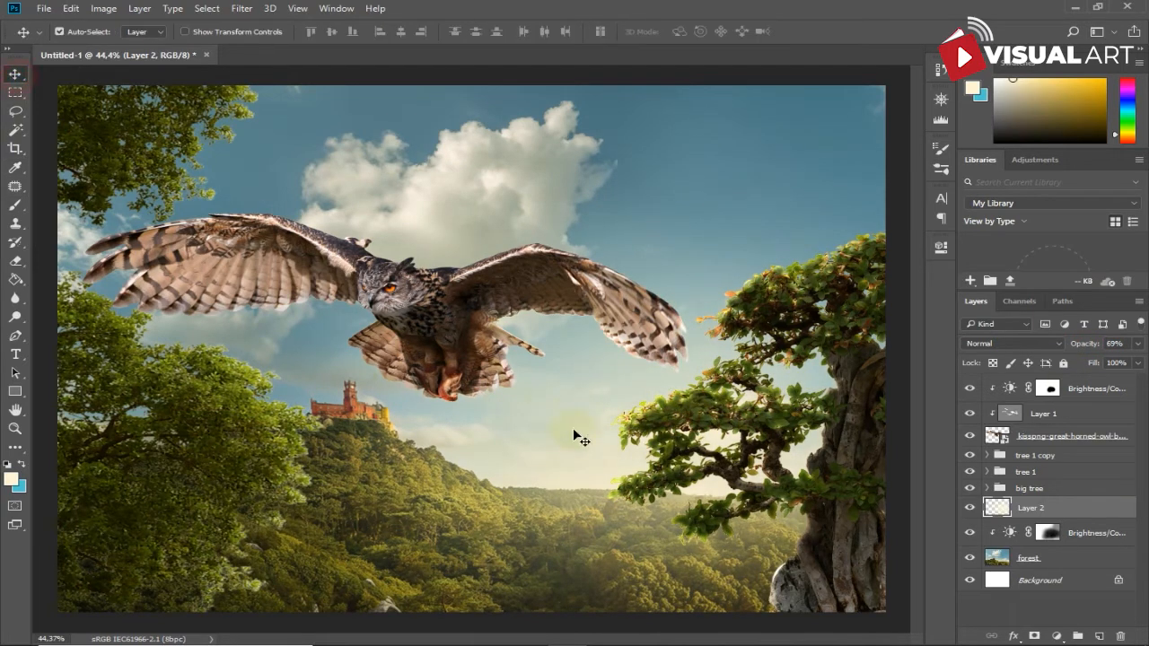
pyautogui.moveTo(586, 480); pyautogui.dragTo(604, 467)
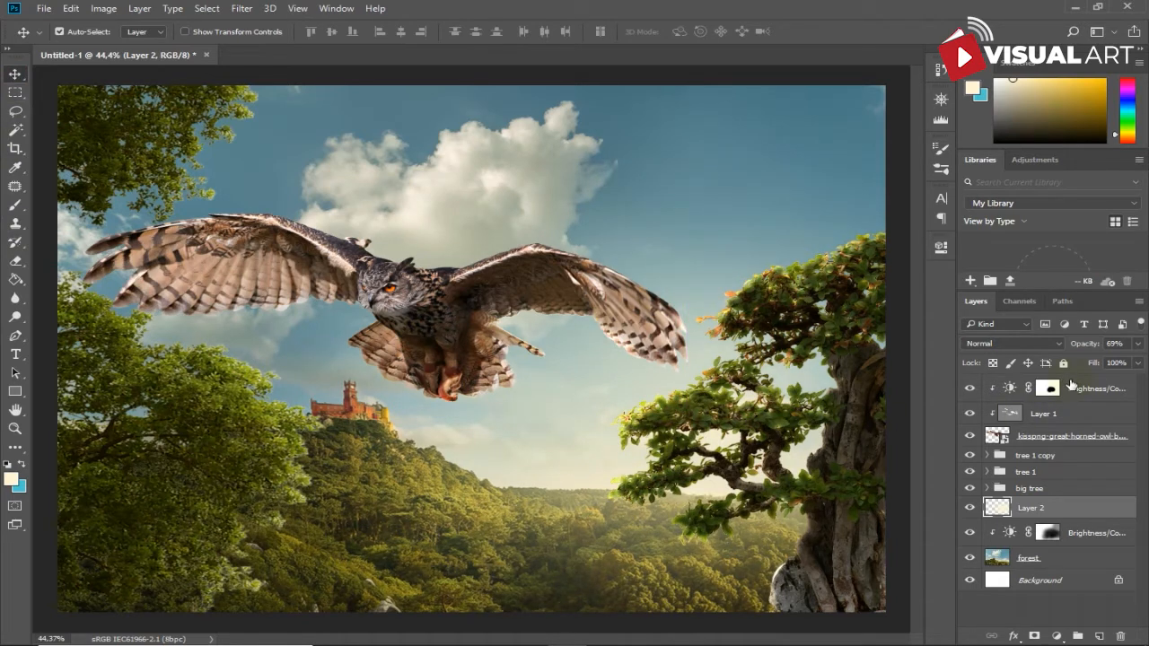
# Step: Place the archer image file into the composite above the owl's Brightness/Contrast adjustment
pyautogui.click(1058, 395)
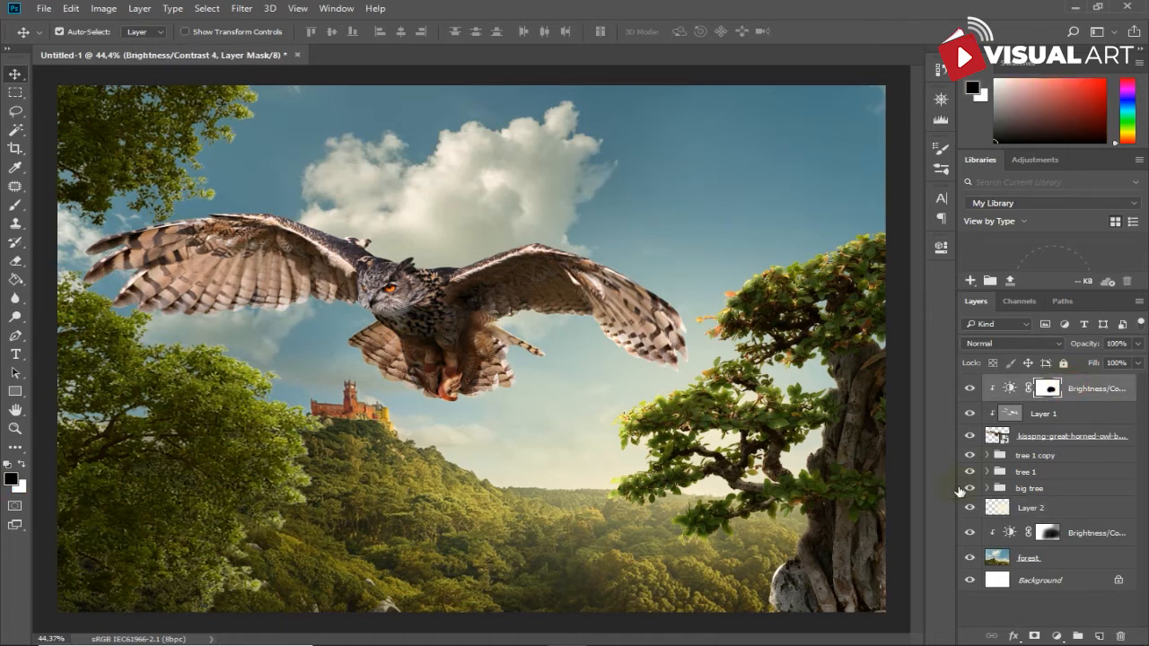
pyautogui.click(533, 639)
pyautogui.click(368, 192)
pyautogui.moveTo(380, 199); pyautogui.dragTo(454, 459)
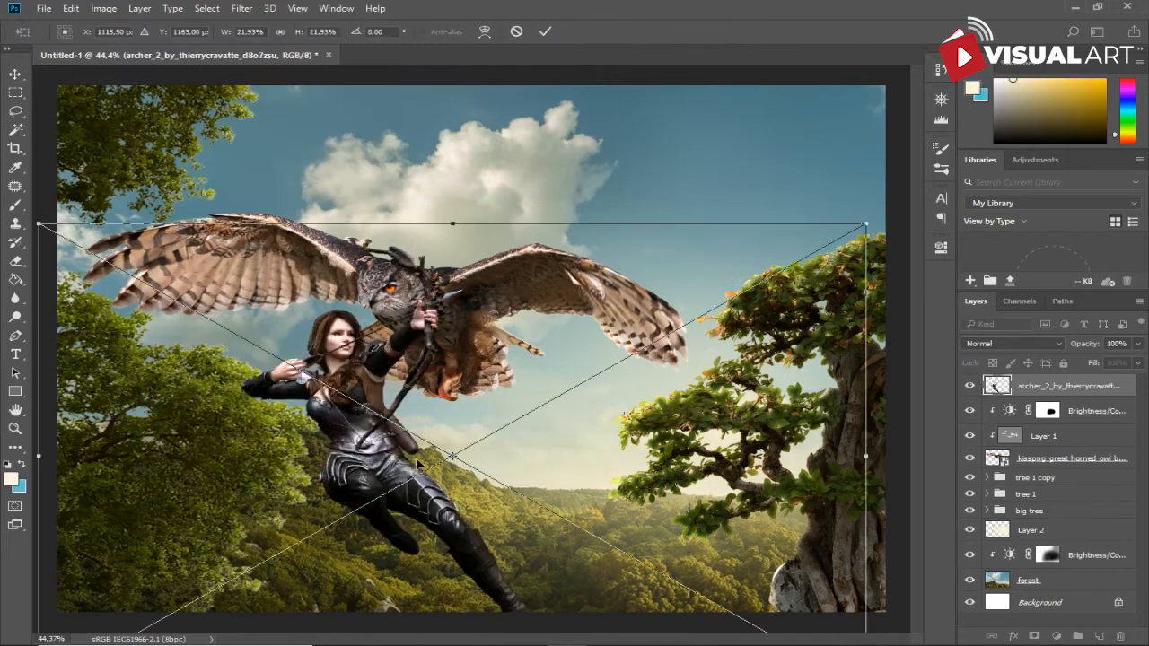
# Step: Scale the archer down to about 9.5% and position her sitting on the owl's back behind its head
pyautogui.moveTo(358, 414); pyautogui.dragTo(410, 265)
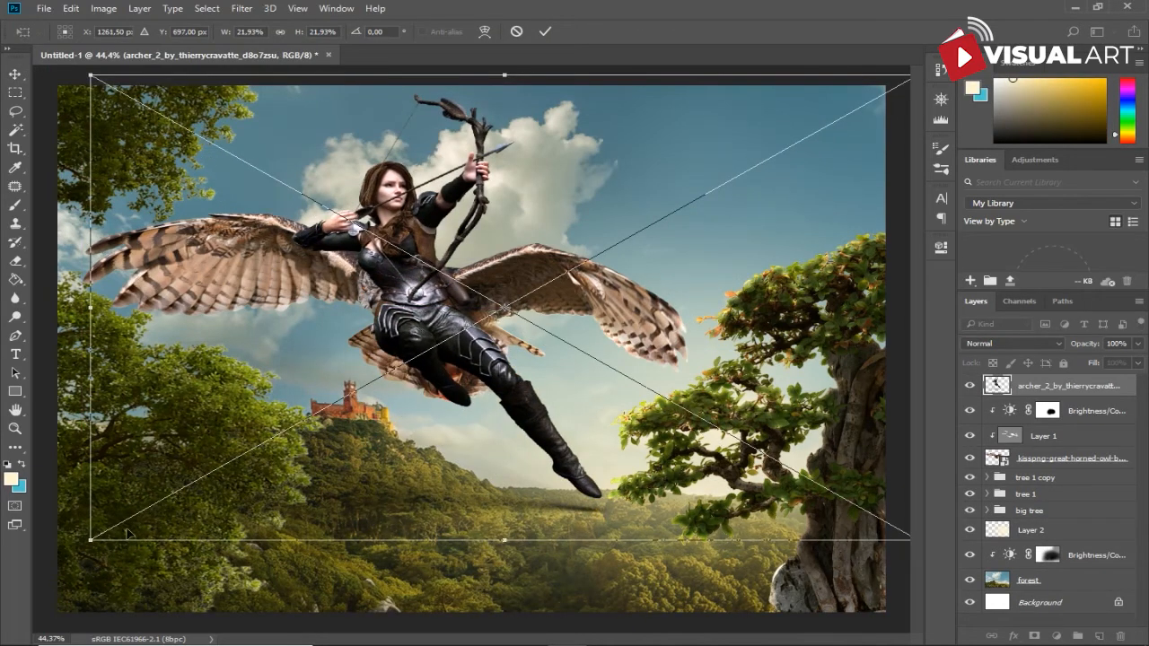
pyautogui.moveTo(91, 542); pyautogui.dragTo(362, 461)
pyautogui.moveTo(500, 341); pyautogui.dragTo(449, 296)
pyautogui.moveTo(616, 164); pyautogui.dragTo(634, 159)
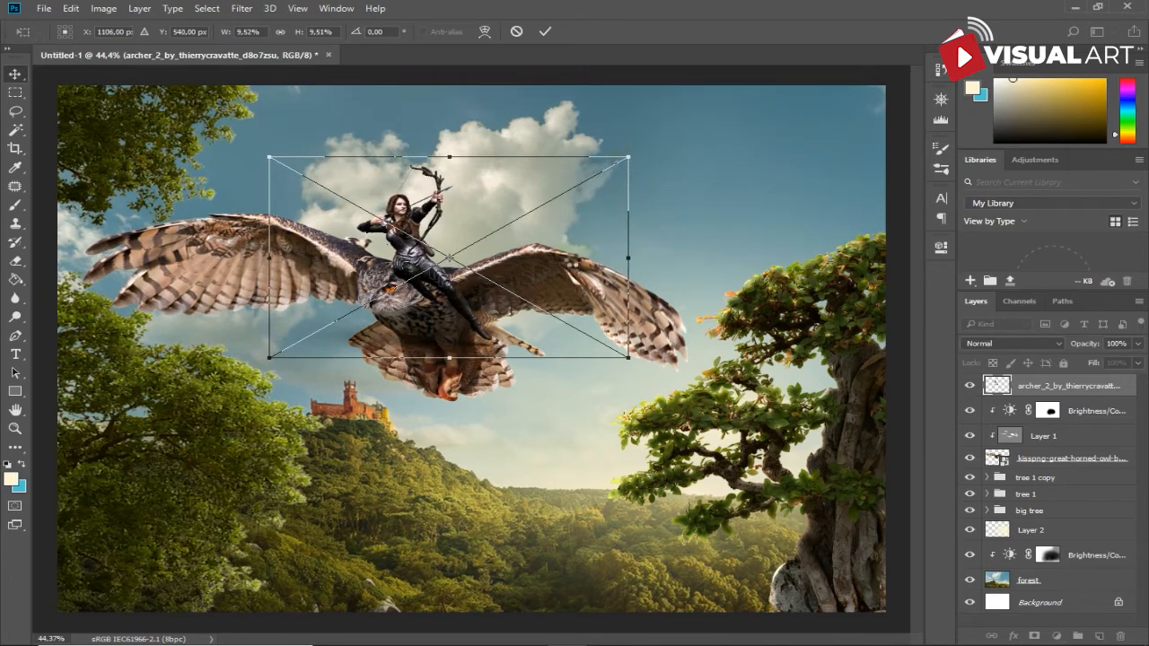
pyautogui.press('Return')
pyautogui.scroll(2, 413, 296)
pyautogui.scroll(2, 413, 297)
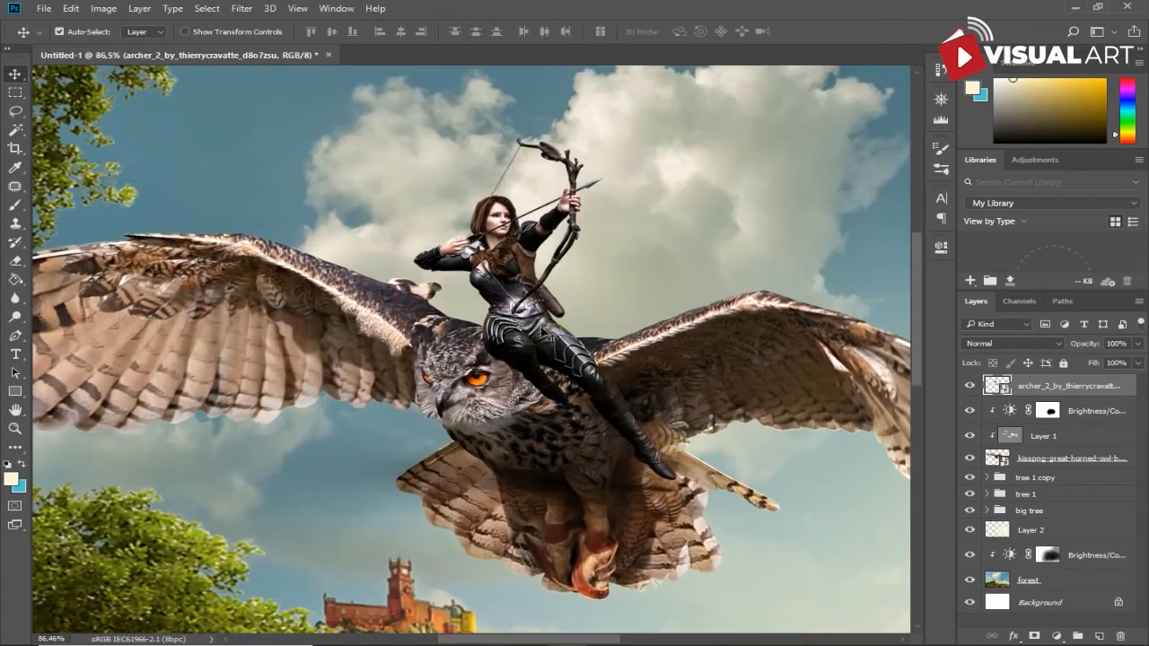
pyautogui.moveTo(531, 310); pyautogui.dragTo(516, 316)
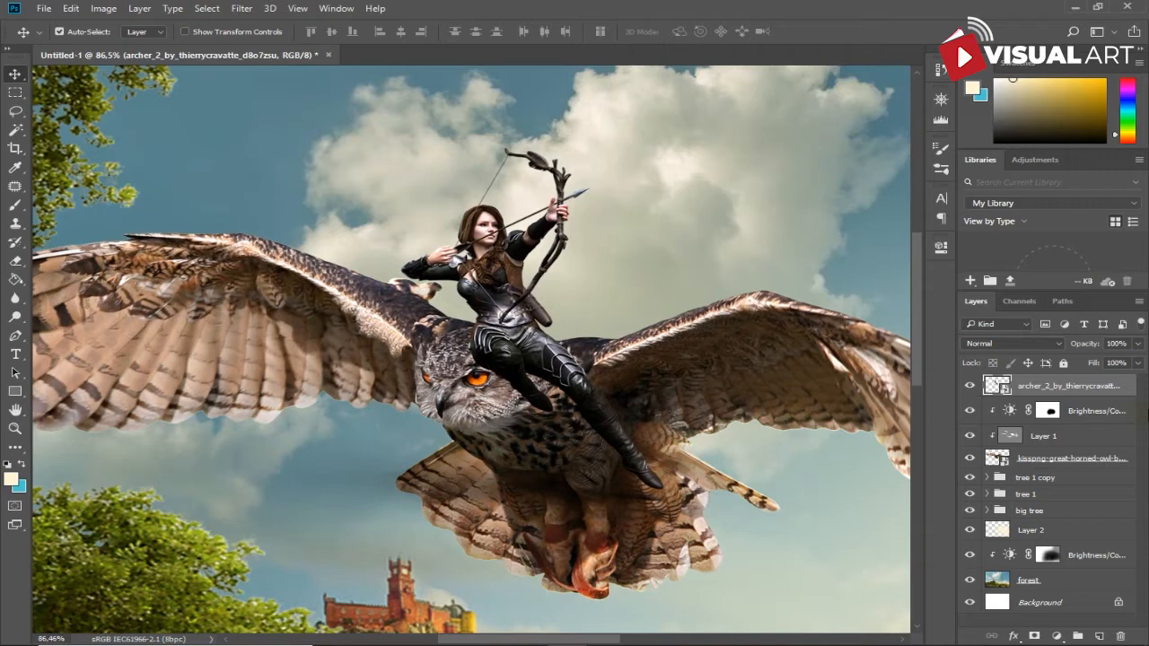
# Step: Lower the archer layer's opacity to 34% and trace a pen path over the owl's head and ear tuft and down its neck
pyautogui.moveTo(1089, 343); pyautogui.dragTo(1037, 343)
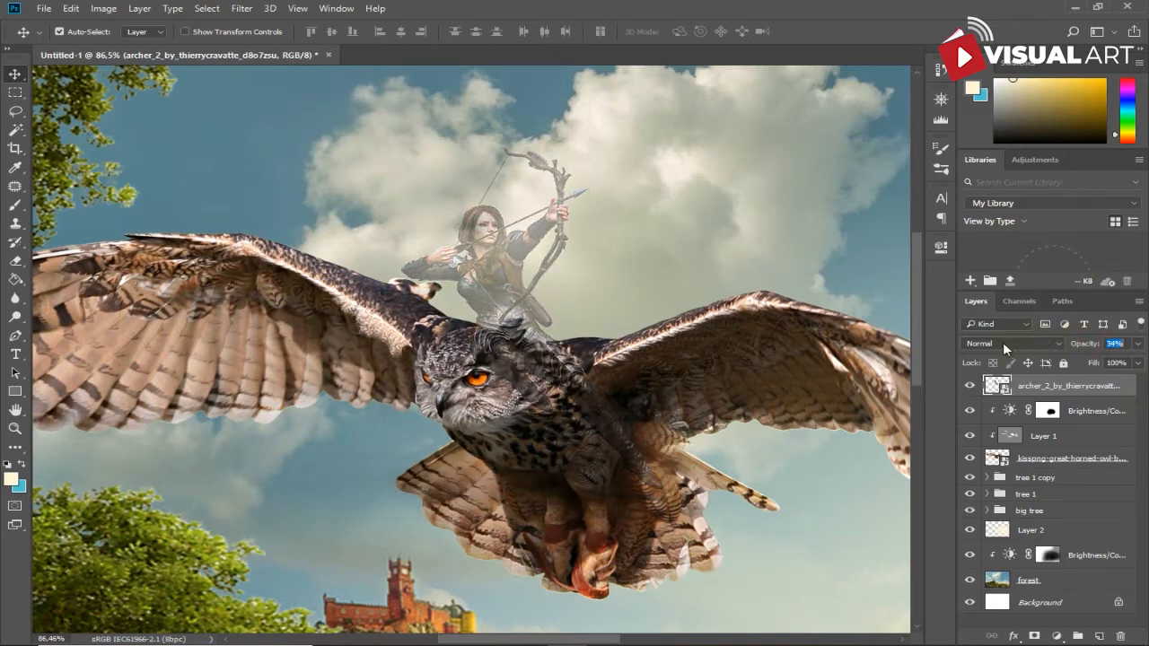
pyautogui.scroll(2, 831, 354)
pyautogui.press('p')
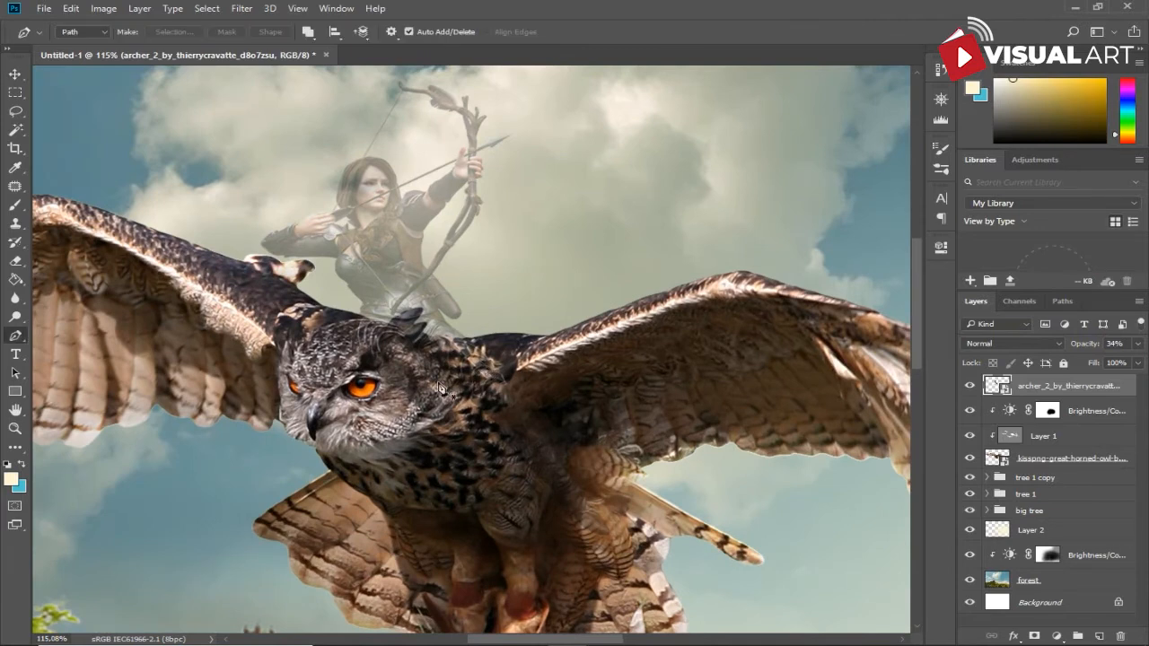
pyautogui.scroll(2, 463, 386)
pyautogui.moveTo(463, 372); pyautogui.dragTo(467, 391)
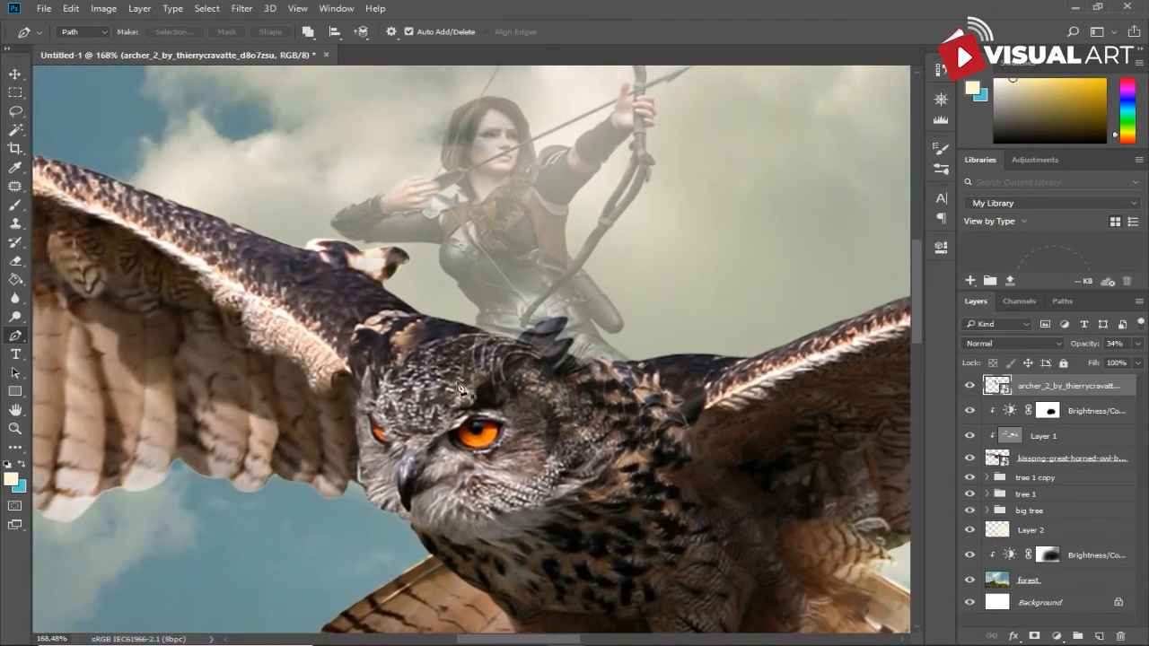
pyautogui.click(406, 357)
pyautogui.moveTo(493, 337); pyautogui.dragTo(522, 341)
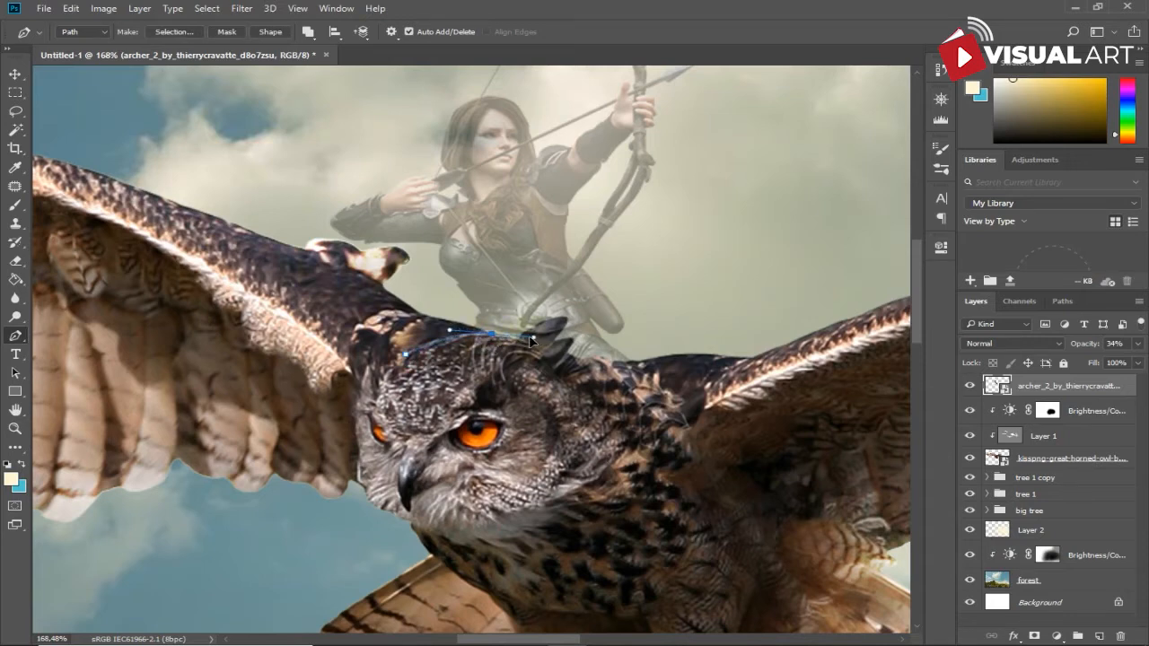
pyautogui.moveTo(564, 318); pyautogui.dragTo(556, 346)
pyautogui.click(585, 409)
pyautogui.click(594, 432)
pyautogui.click(623, 465)
# Step: Continue the pen path down the owl's chest and loosely around below its face, closing it at the head
pyautogui.scroll(-3, 641, 531)
pyautogui.scroll(-2, 666, 572)
pyautogui.click(662, 581)
pyautogui.click(639, 609)
pyautogui.click(535, 611)
pyautogui.click(482, 587)
pyautogui.click(441, 538)
pyautogui.click(448, 494)
pyautogui.click(539, 458)
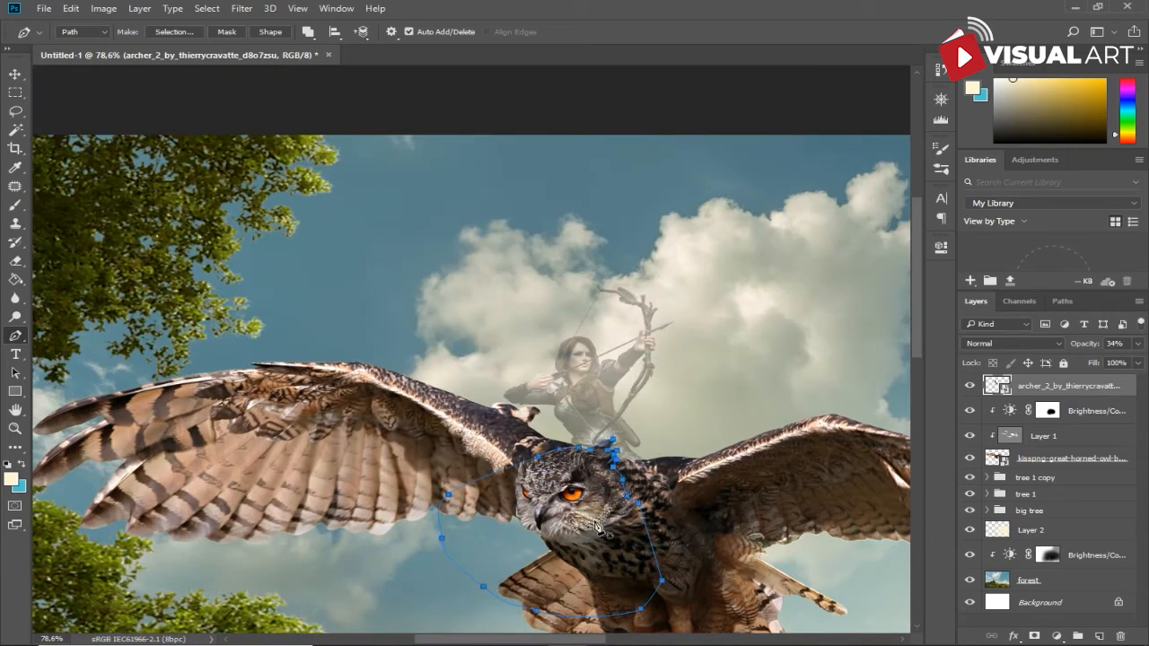
# Step: Turn the path into an inverted layer mask that hides the archer over the owl's head, and restore the archer's opacity to 100%
pyautogui.hotkey('ctrl', 'Return')
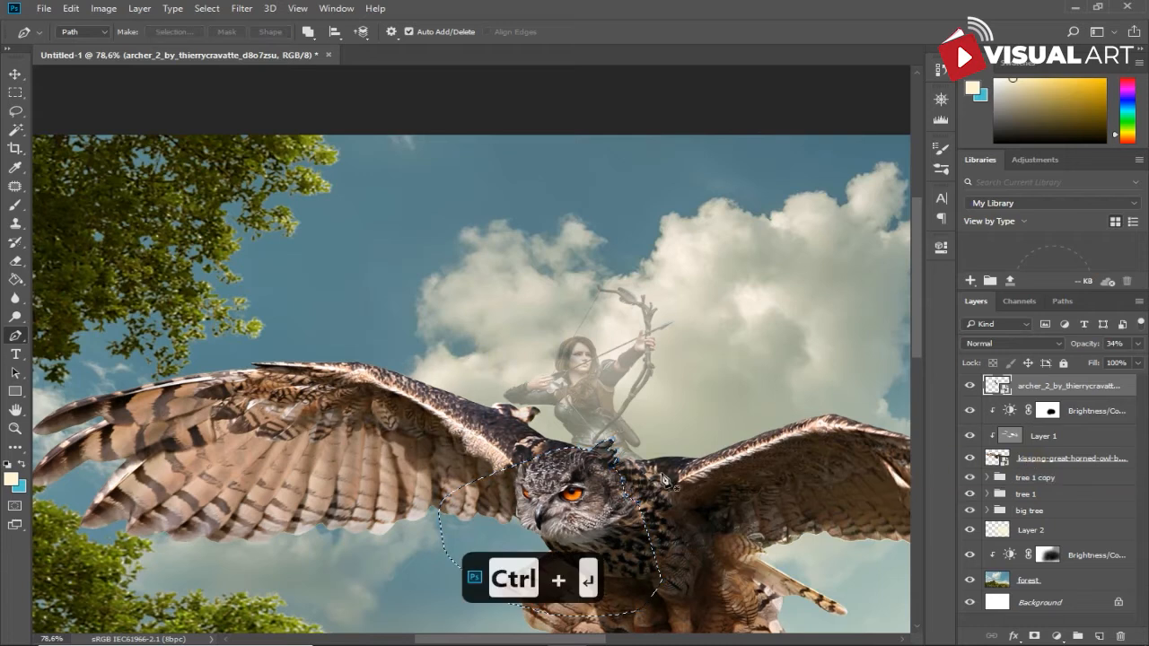
pyautogui.scroll(1, 907, 493)
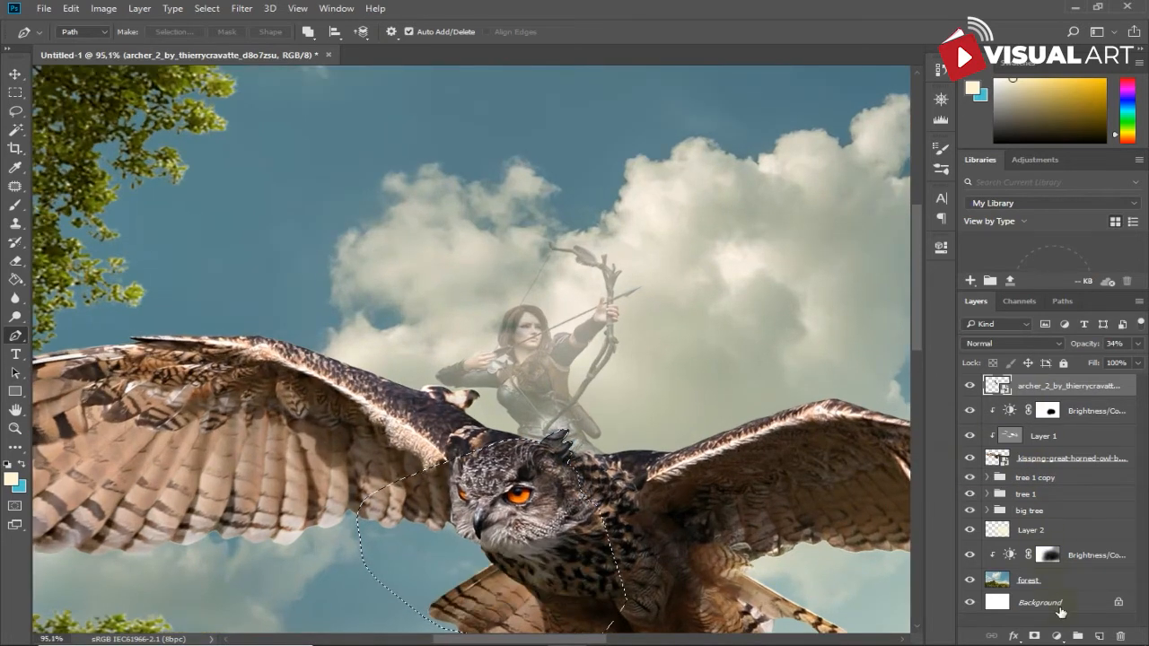
pyautogui.click(1034, 636)
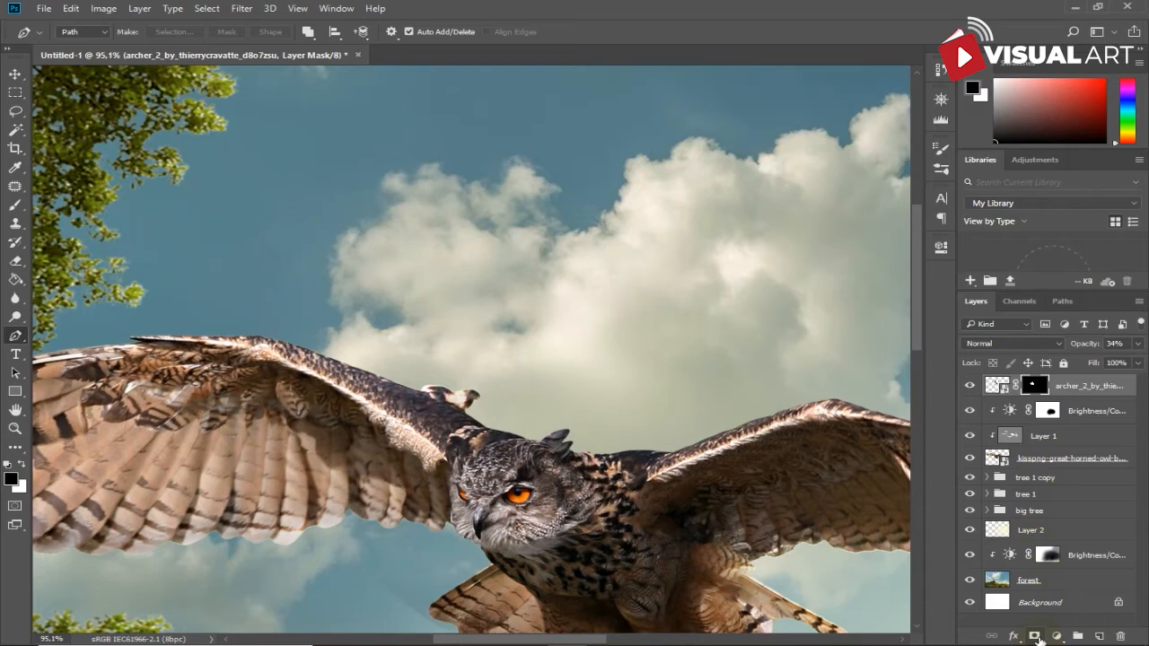
pyautogui.hotkey('ctrl', 'i')
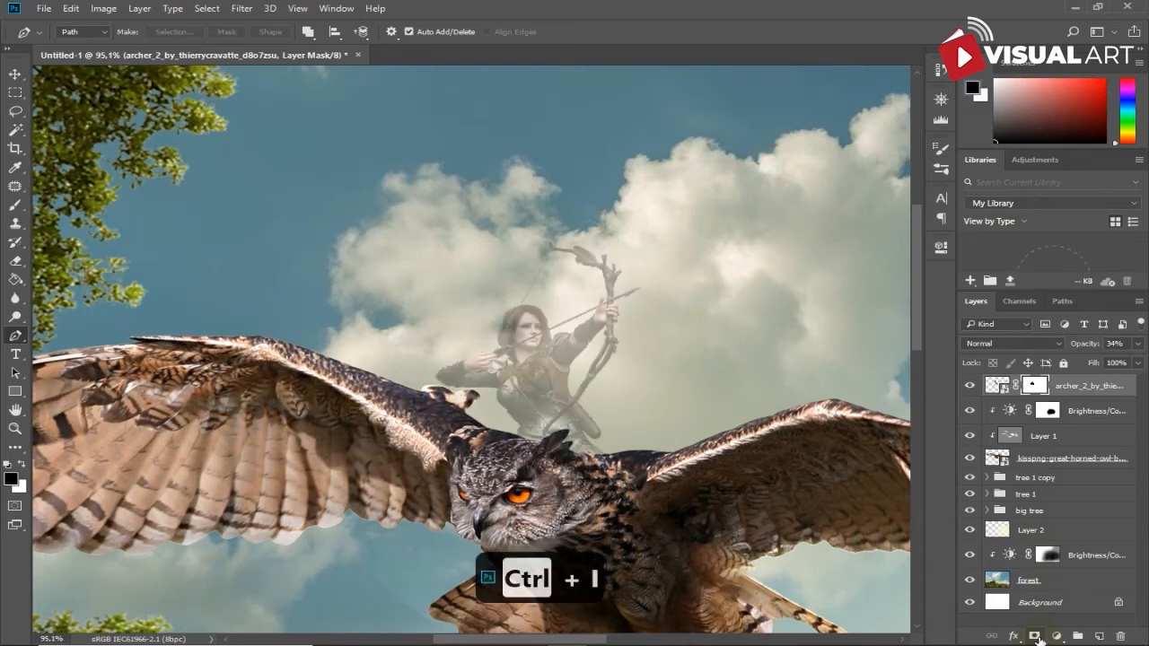
pyautogui.moveTo(1089, 351); pyautogui.dragTo(1145, 350)
# Step: Paint black on the archer's mask with a hard 175 px brush to remove the leftover shadow in the sky beneath the owl's wing
pyautogui.moveTo(684, 489); pyautogui.dragTo(682, 322)
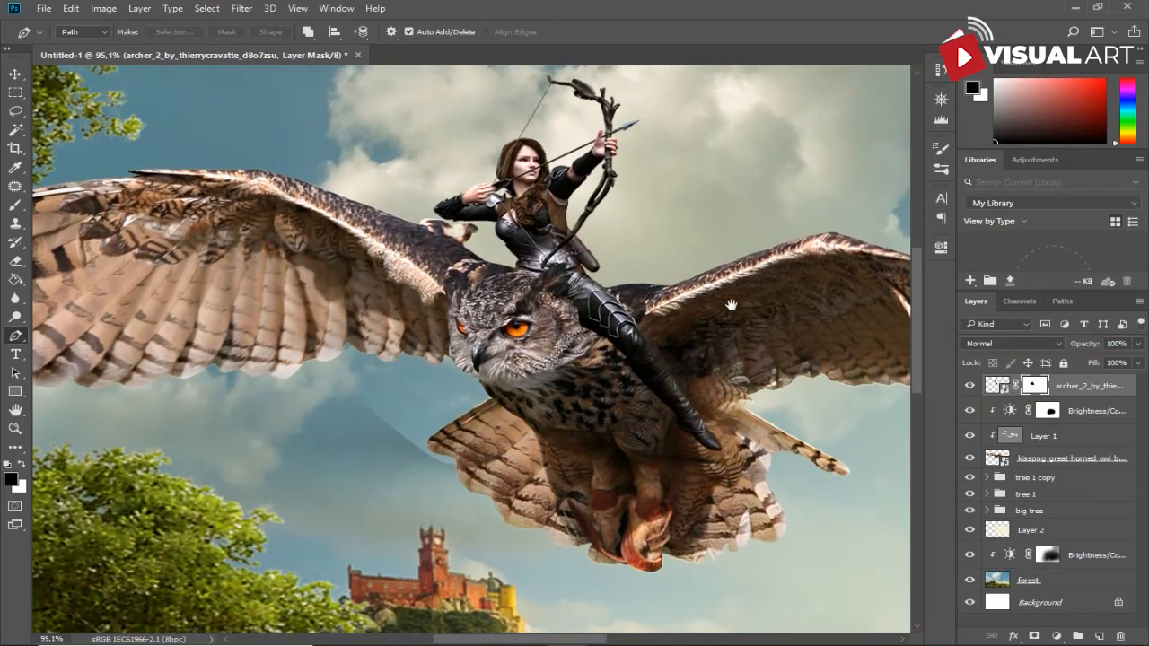
pyautogui.click(1034, 384)
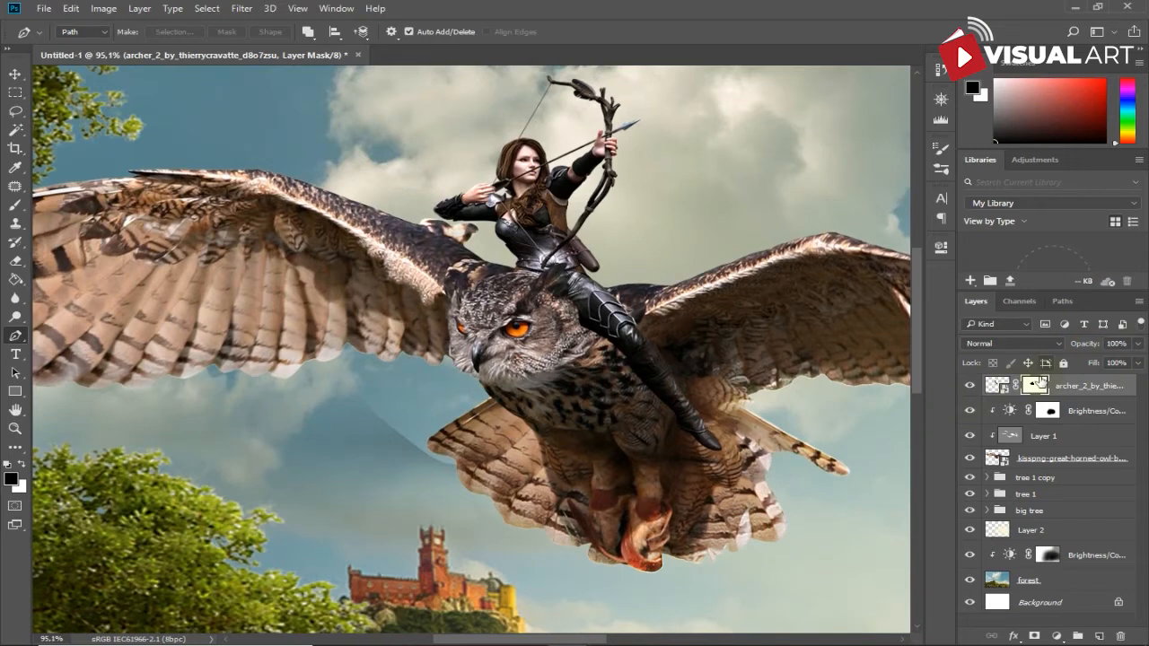
pyautogui.click(14, 204)
pyautogui.press('[')
pyautogui.press('[')
pyautogui.press('[')
pyautogui.rightClick(436, 476)
pyautogui.moveTo(569, 377); pyautogui.dragTo(619, 381)
pyautogui.click(228, 426)
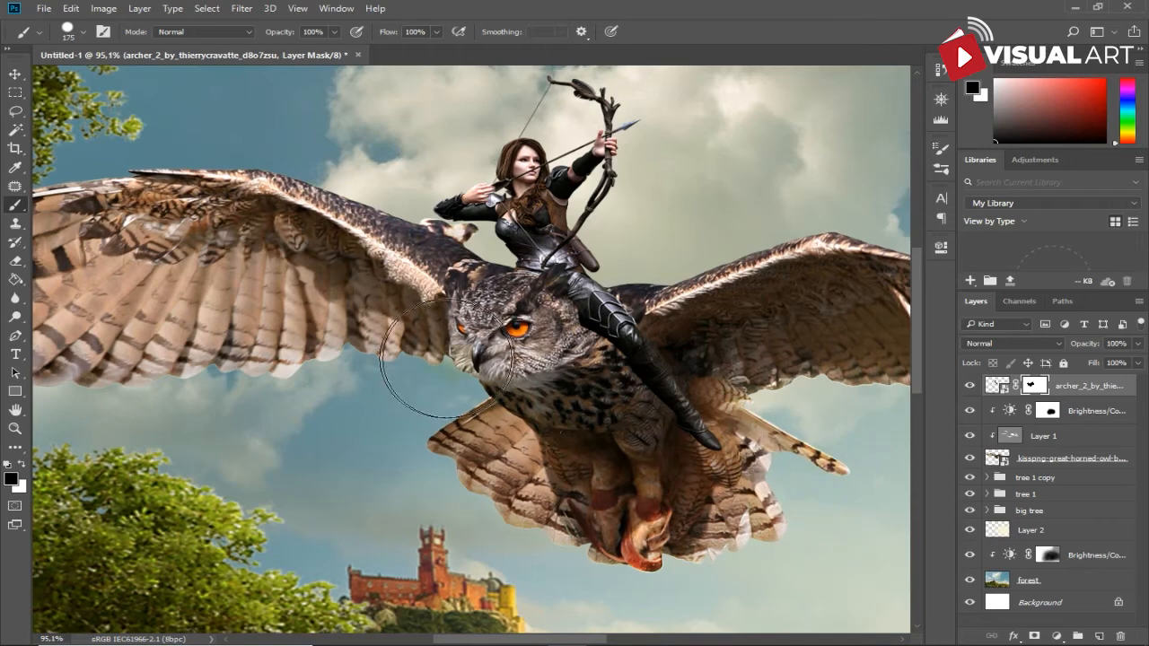
# Step: Add a Color Balance adjustment clipped to the archer and shift its midtones toward yellow
pyautogui.scroll(-5, 529, 436)
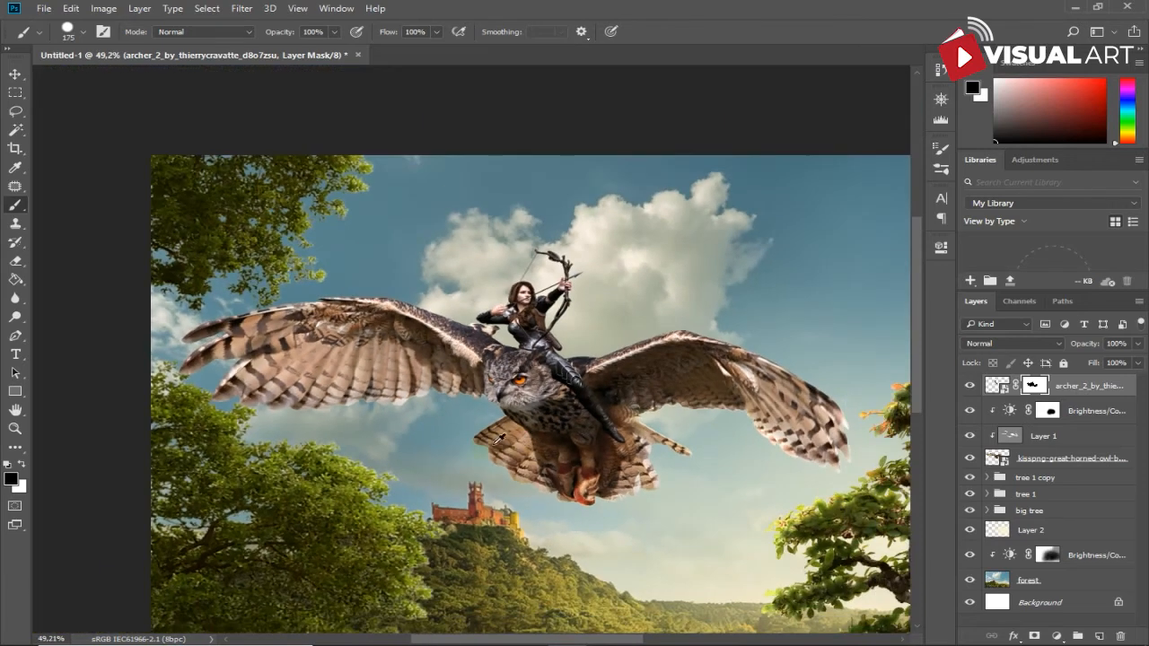
pyautogui.click(14, 74)
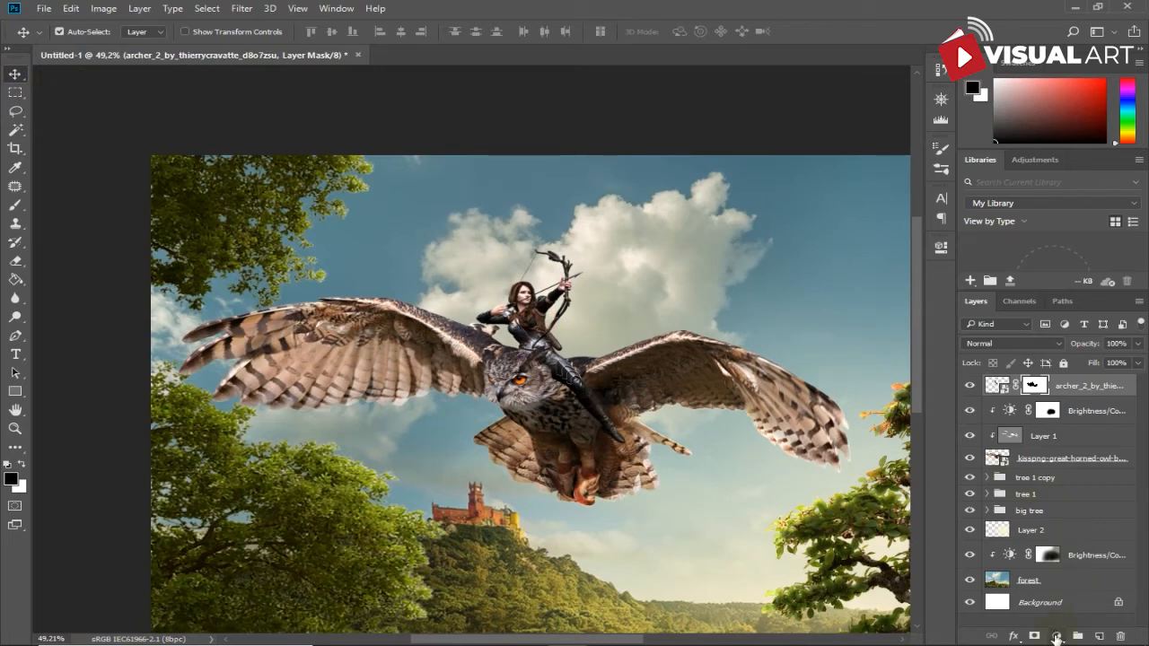
pyautogui.click(1056, 636)
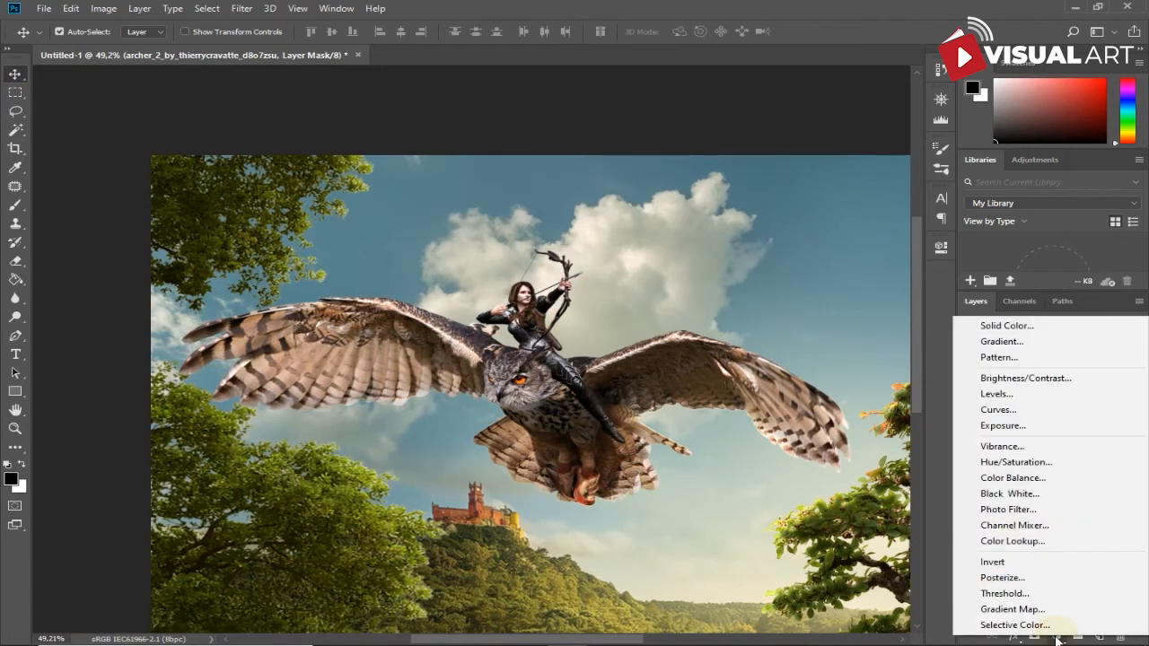
pyautogui.click(1035, 477)
pyautogui.click(803, 485)
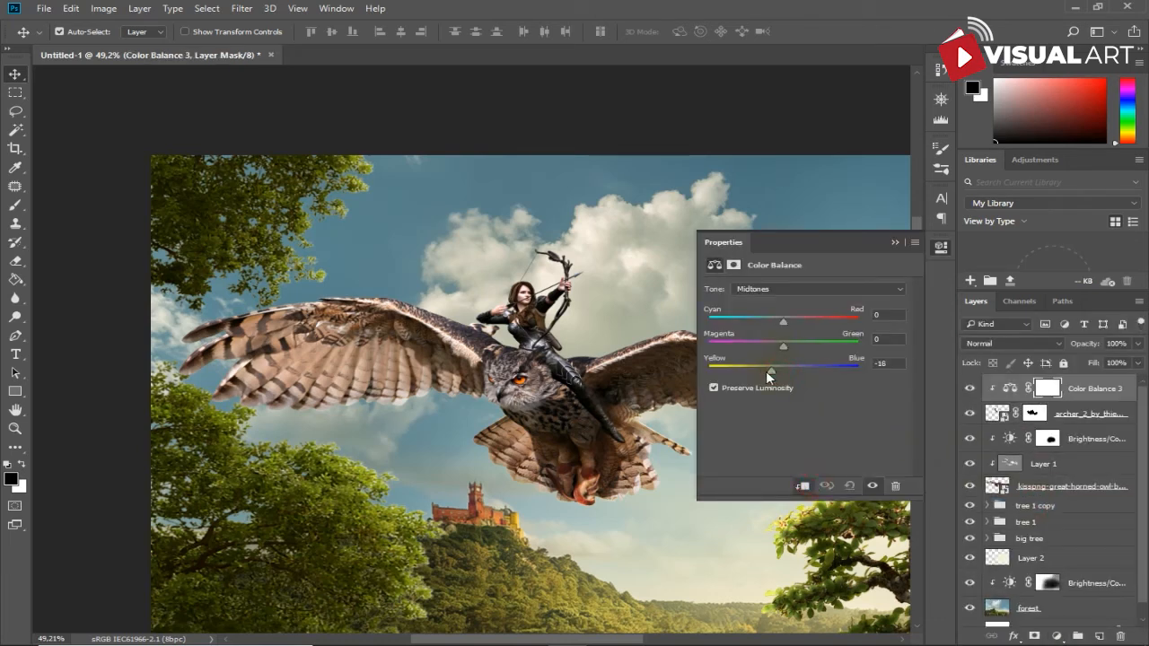
pyautogui.moveTo(765, 370); pyautogui.dragTo(777, 371)
pyautogui.click(893, 242)
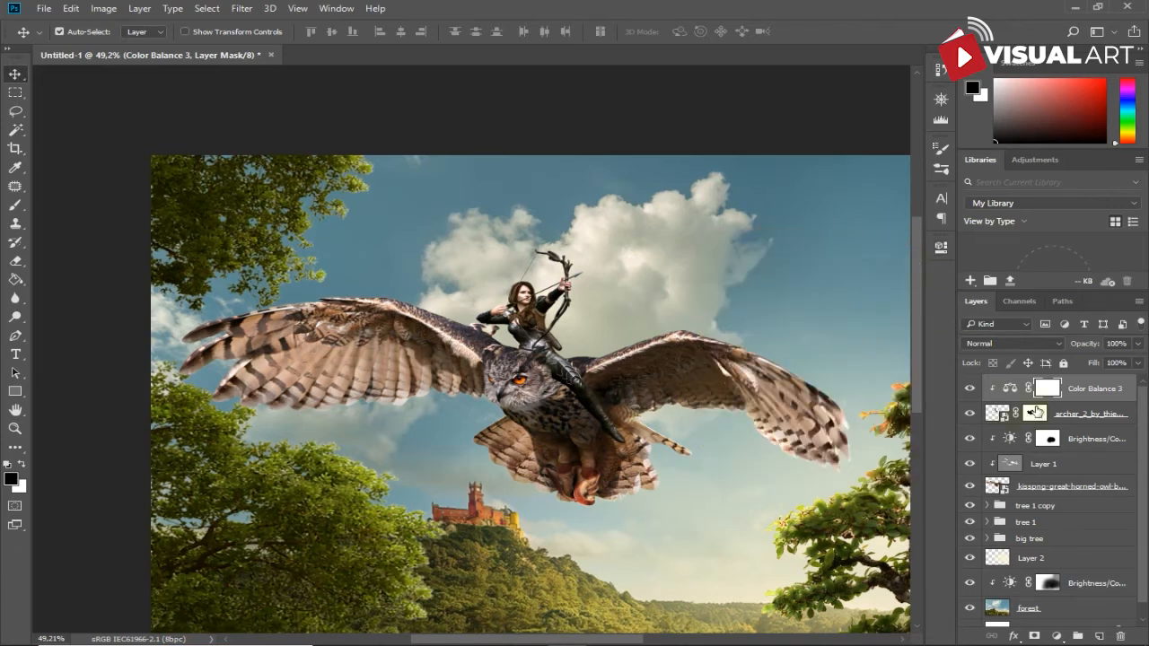
# Step: Add an Inner Shadow effect in Color Dodge mode with a pale cream color to the archer layer
pyautogui.click(1035, 413)
pyautogui.rightClick(1045, 414)
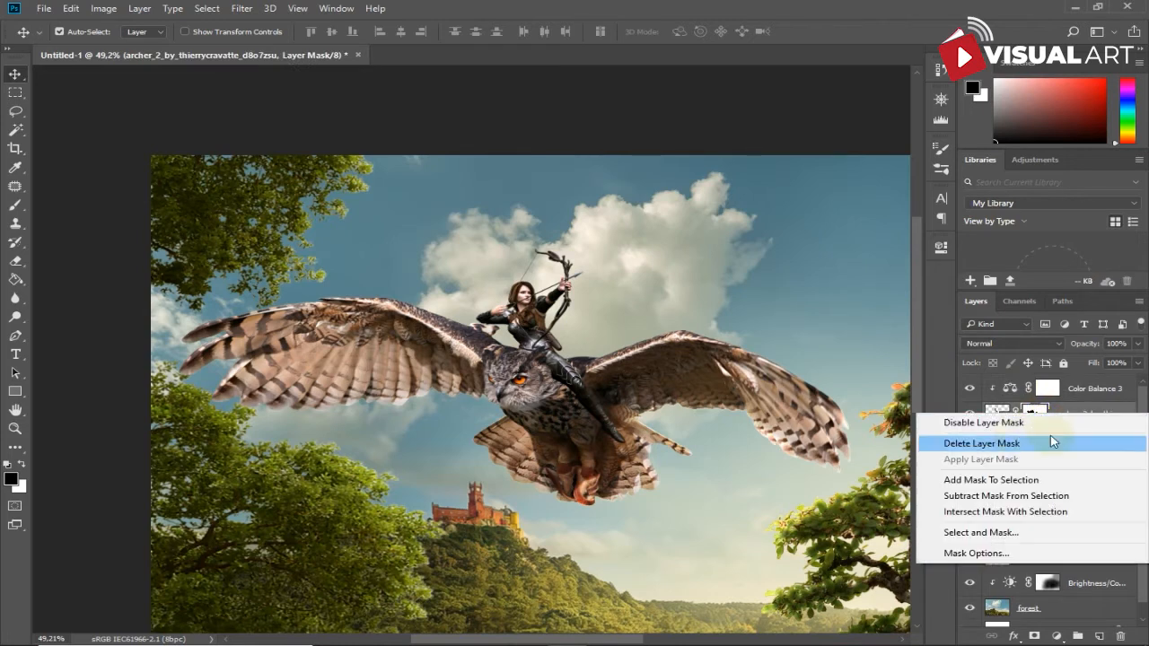
pyautogui.click(1101, 411)
pyautogui.click(997, 414)
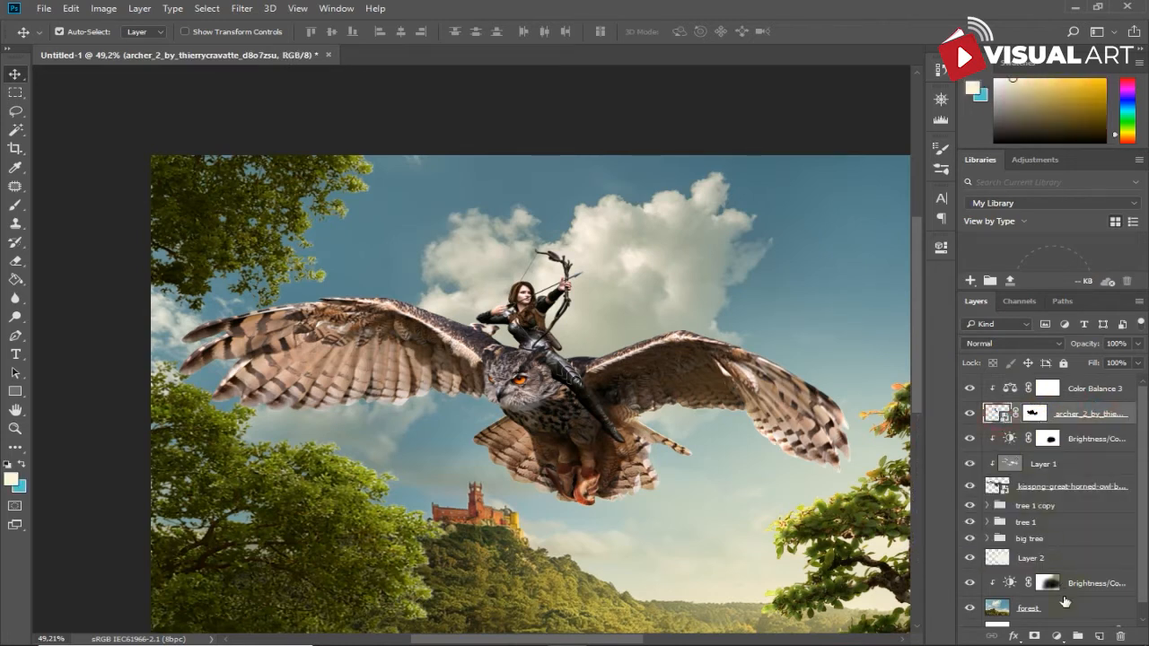
pyautogui.click(1057, 637)
pyautogui.click(1014, 638)
pyautogui.click(1013, 638)
pyautogui.click(1029, 520)
pyautogui.moveTo(453, 72); pyautogui.dragTo(771, 476)
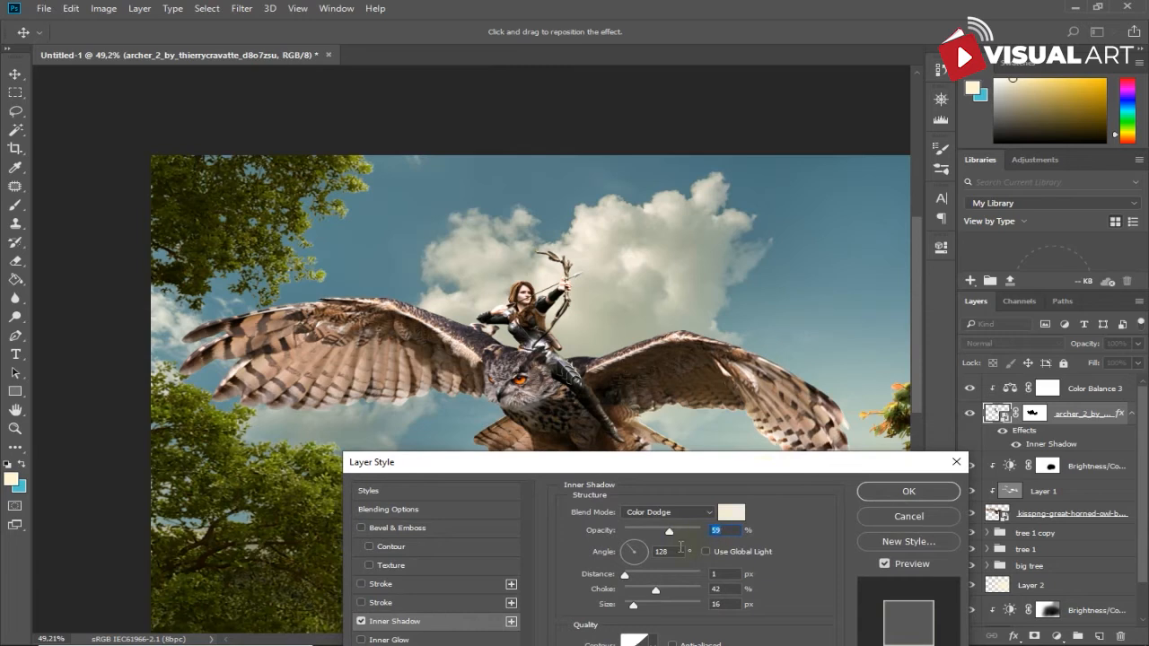
# Step: Set the archer's Inner Shadow to 63% opacity, 53° angle, 2 px distance and 59% choke, and apply it
pyautogui.click(641, 546)
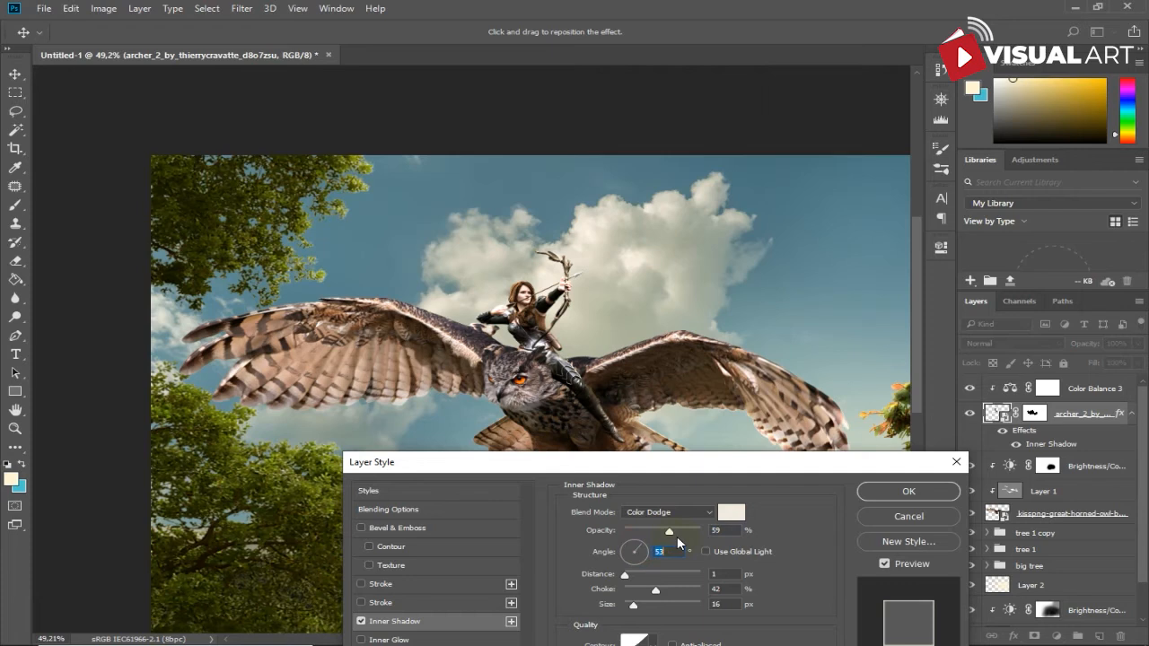
pyautogui.click(626, 572)
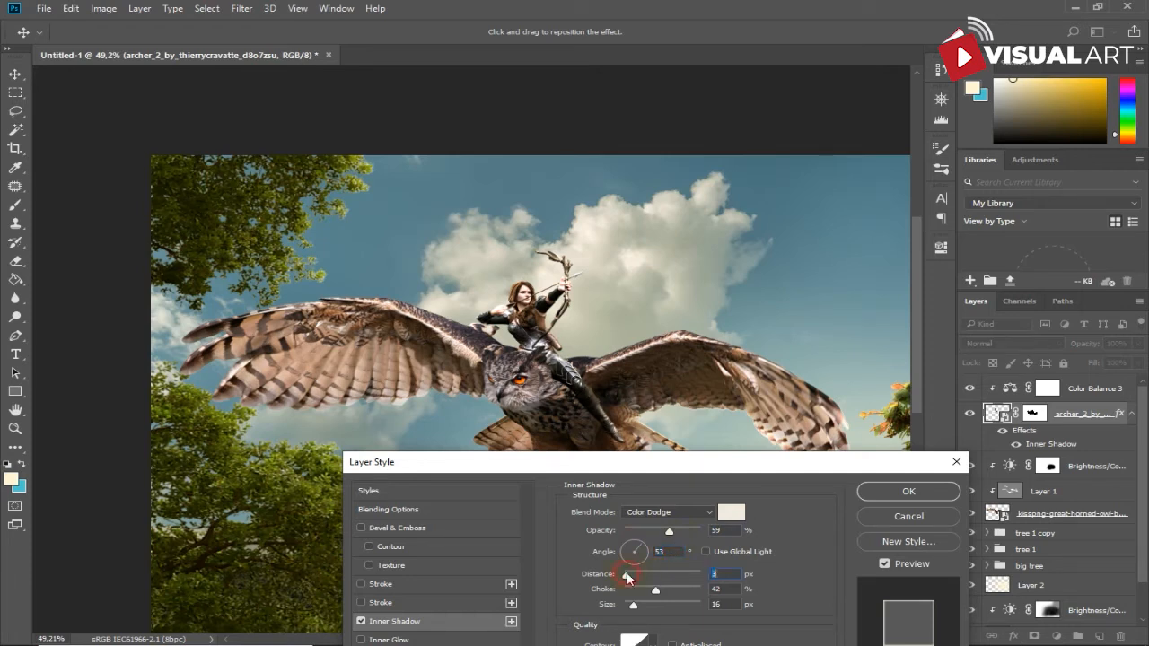
pyautogui.moveTo(626, 577); pyautogui.dragTo(625, 571)
pyautogui.moveTo(669, 532); pyautogui.dragTo(674, 532)
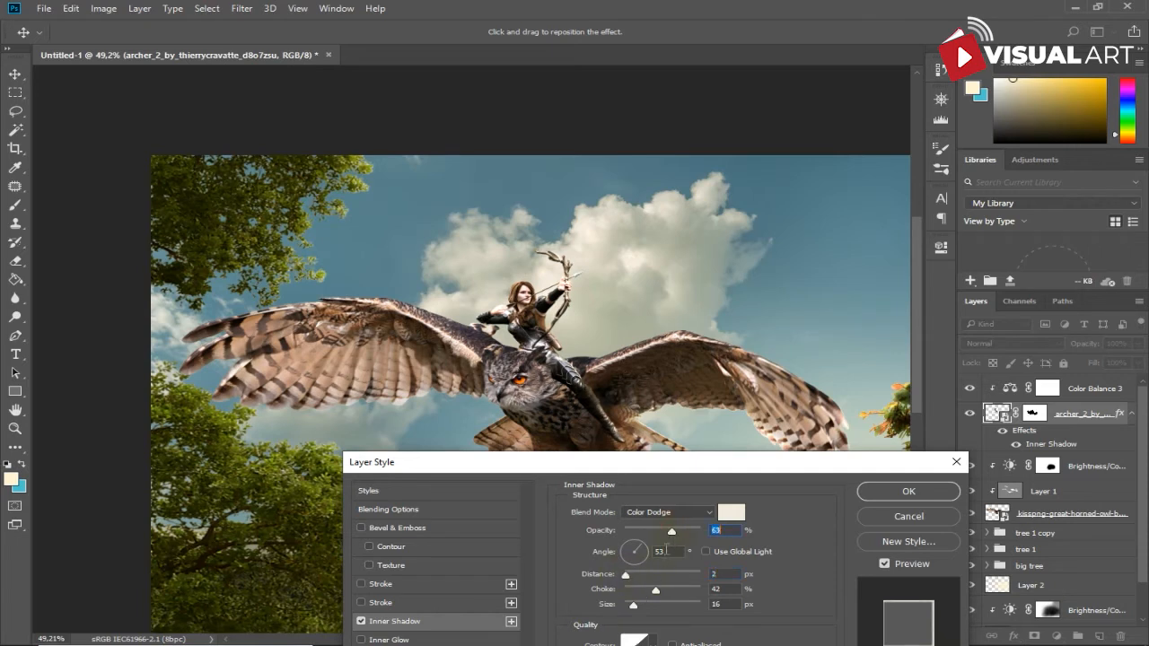
pyautogui.moveTo(657, 588); pyautogui.dragTo(669, 589)
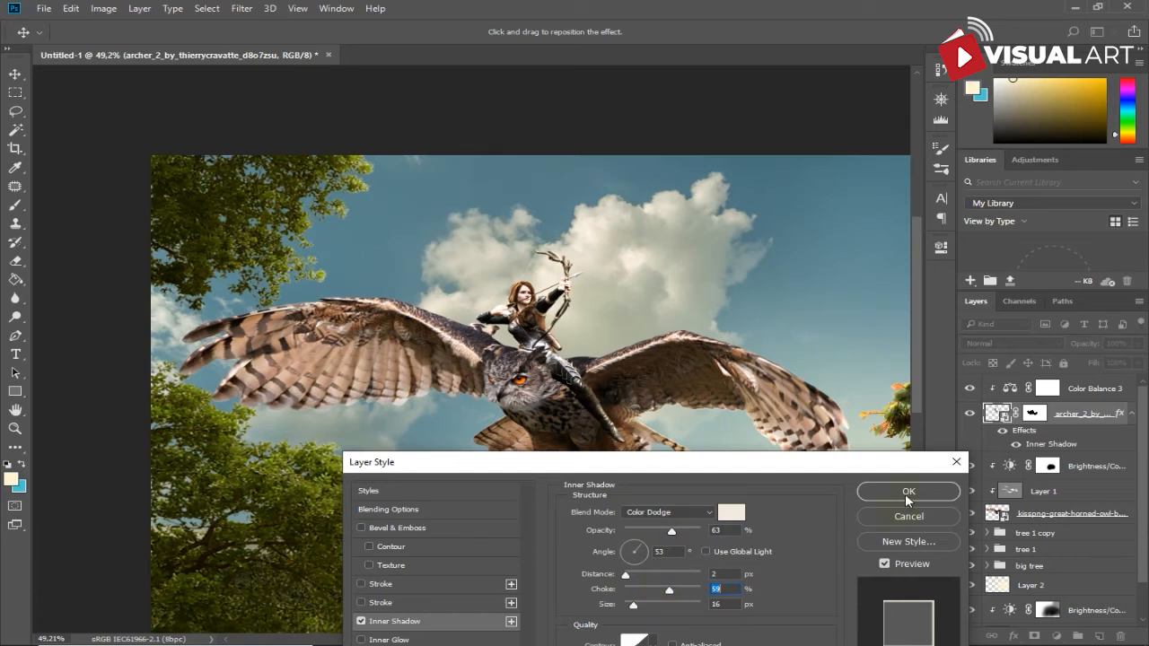
pyautogui.click(866, 492)
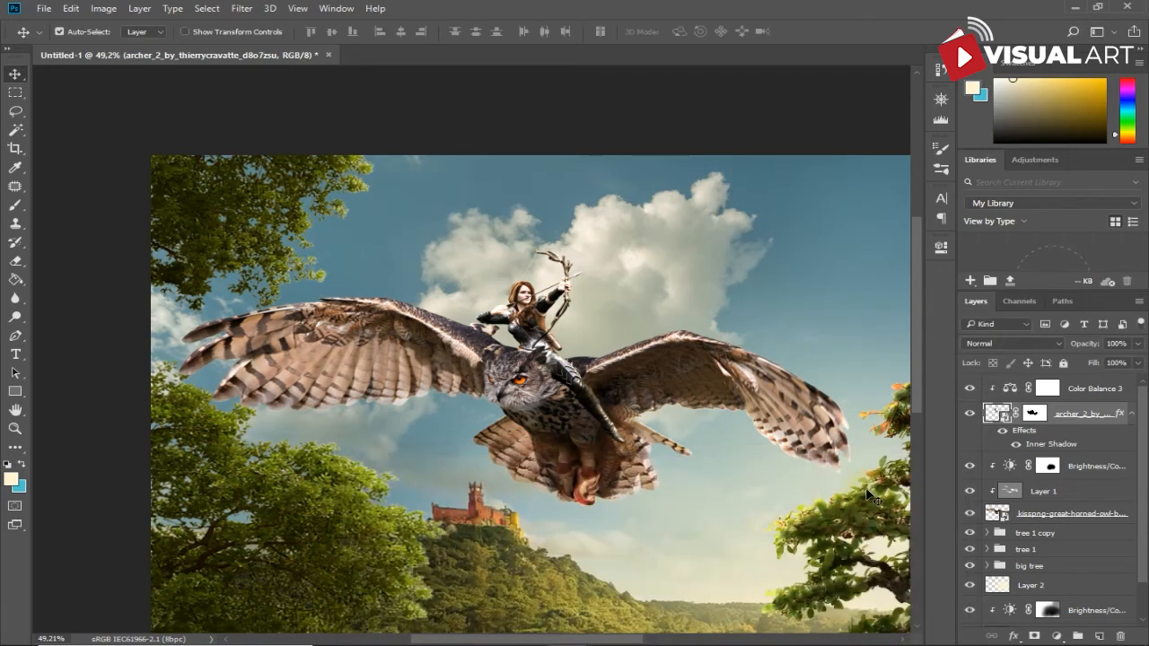
pyautogui.scroll(2, 730, 459)
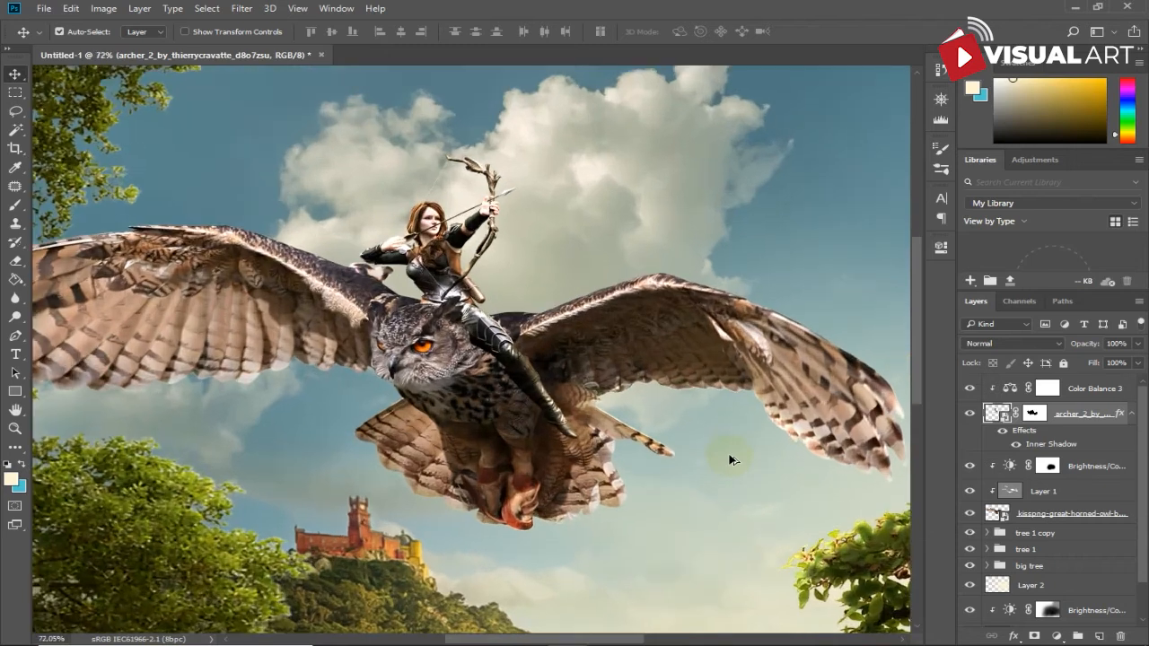
# Step: Separate the archer's Inner Shadow effect into its own layer and add a layer mask to that highlight layer
pyautogui.rightClick(1121, 417)
pyautogui.click(1105, 372)
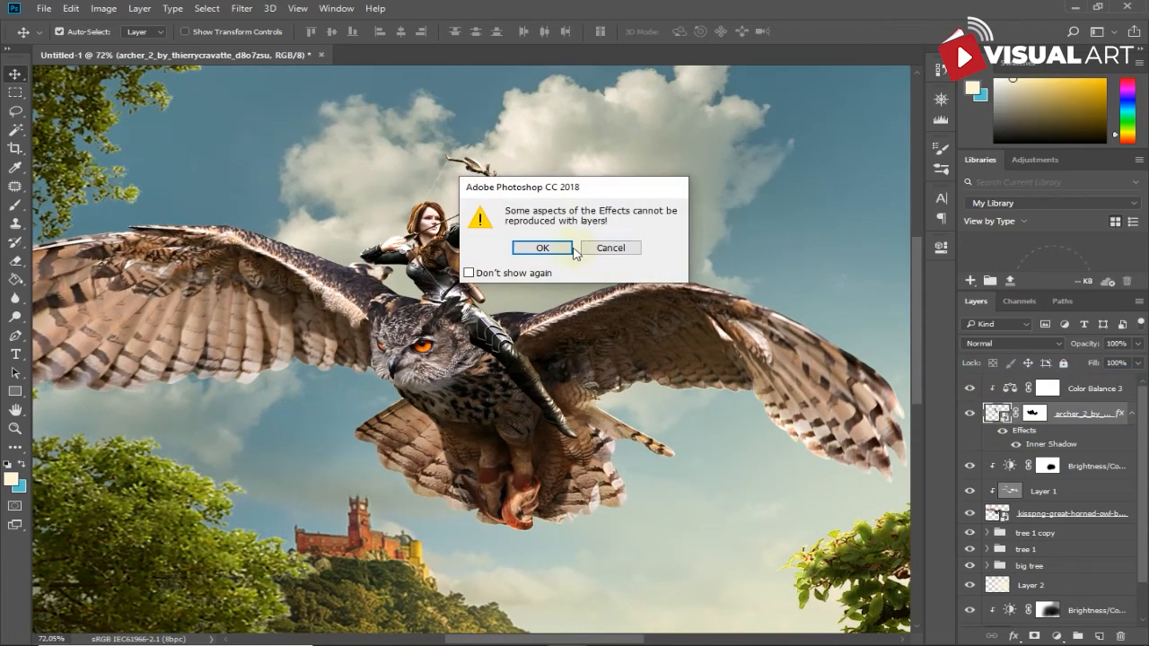
pyautogui.click(542, 248)
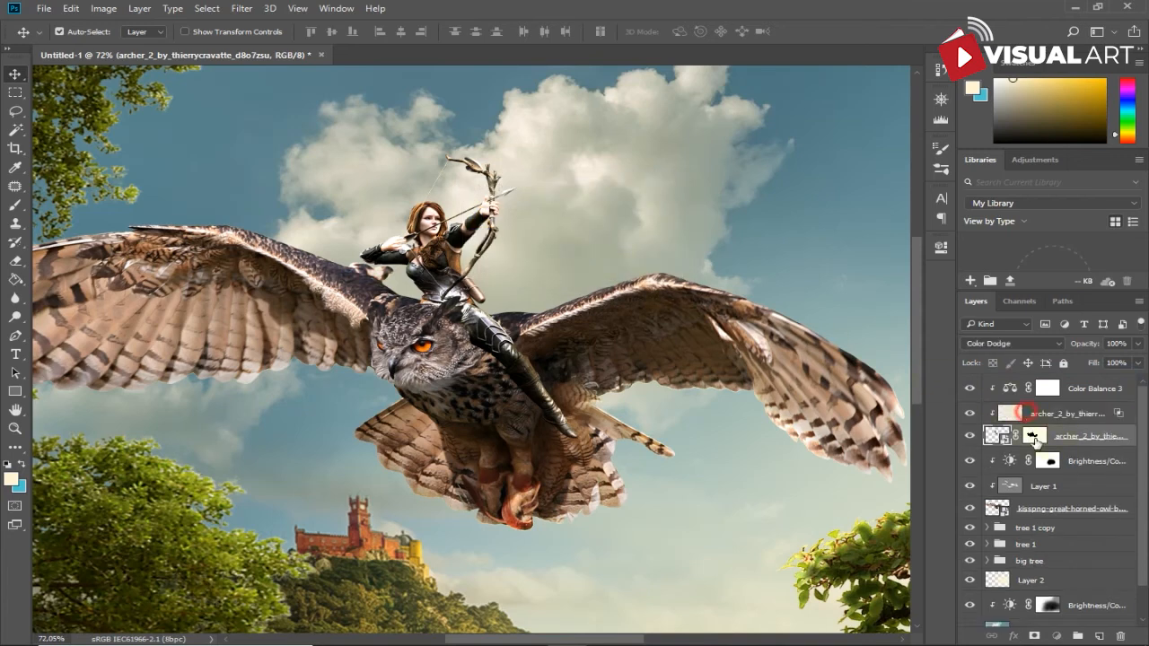
pyautogui.click(1023, 414)
pyautogui.click(1034, 635)
# Step: Paint black on the highlight layer's mask with a hard 100 px brush over the archer's leg to remove the rim light there
pyautogui.click(16, 204)
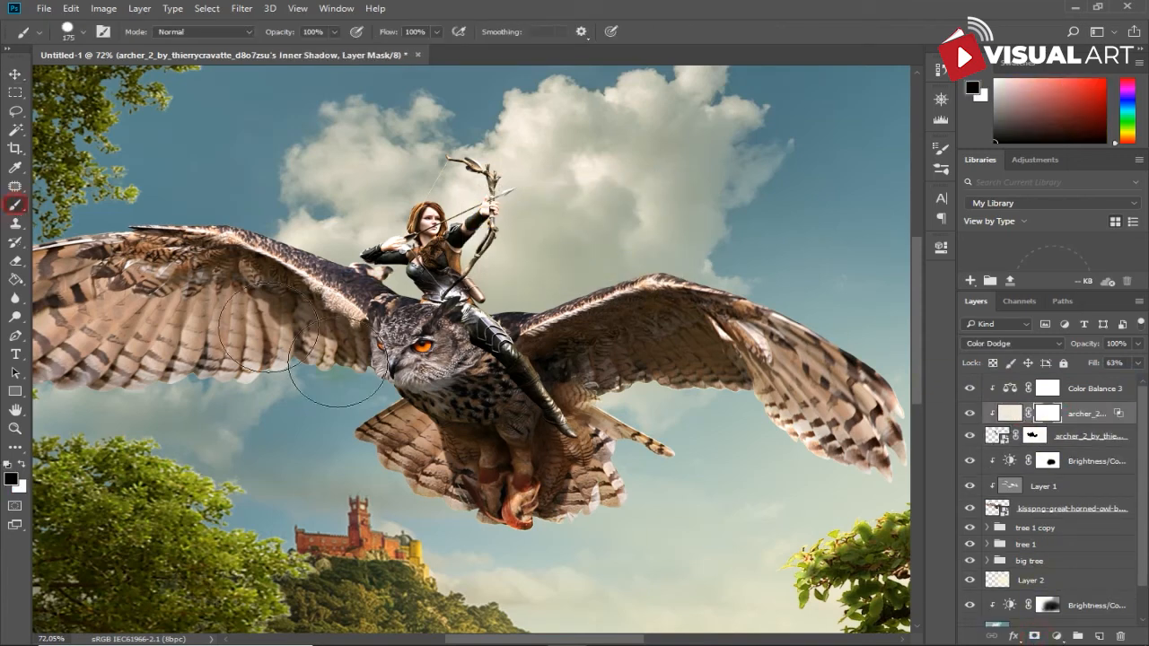
pyautogui.press('[')
pyautogui.press('[')
pyautogui.click(528, 369)
pyautogui.moveTo(533, 371); pyautogui.dragTo(554, 375)
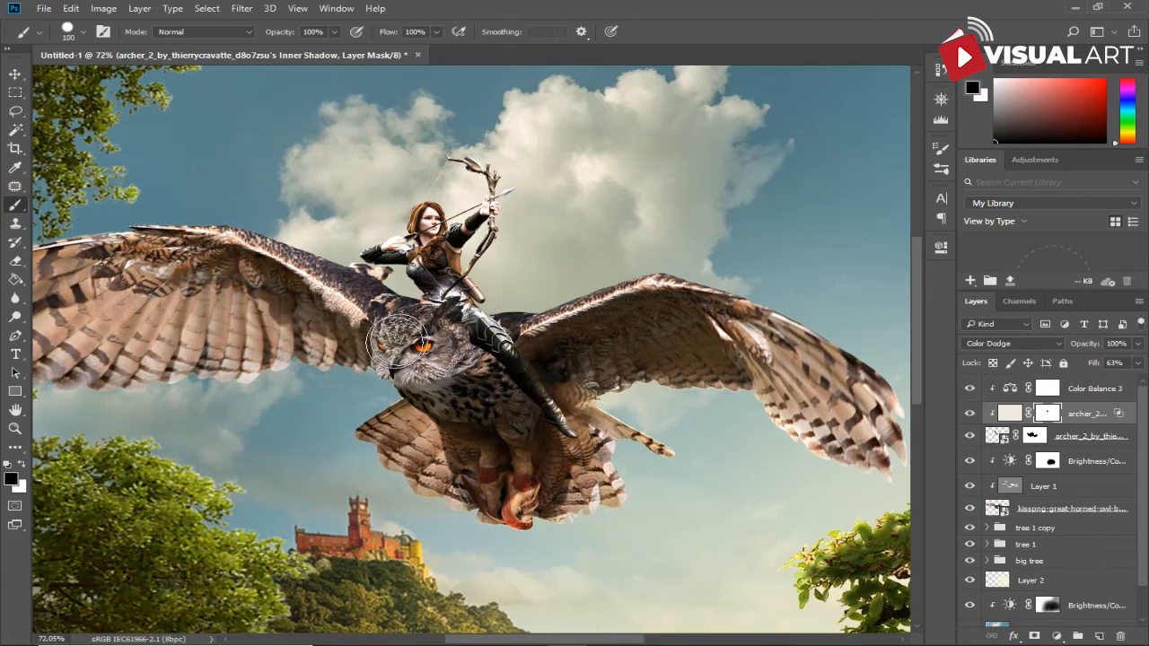
# Step: Remove the highlight around the archer's hair and bowstring by painting black on the mask with a soft 70 px brush
pyautogui.press('[')
pyautogui.press('[')
pyautogui.press('[')
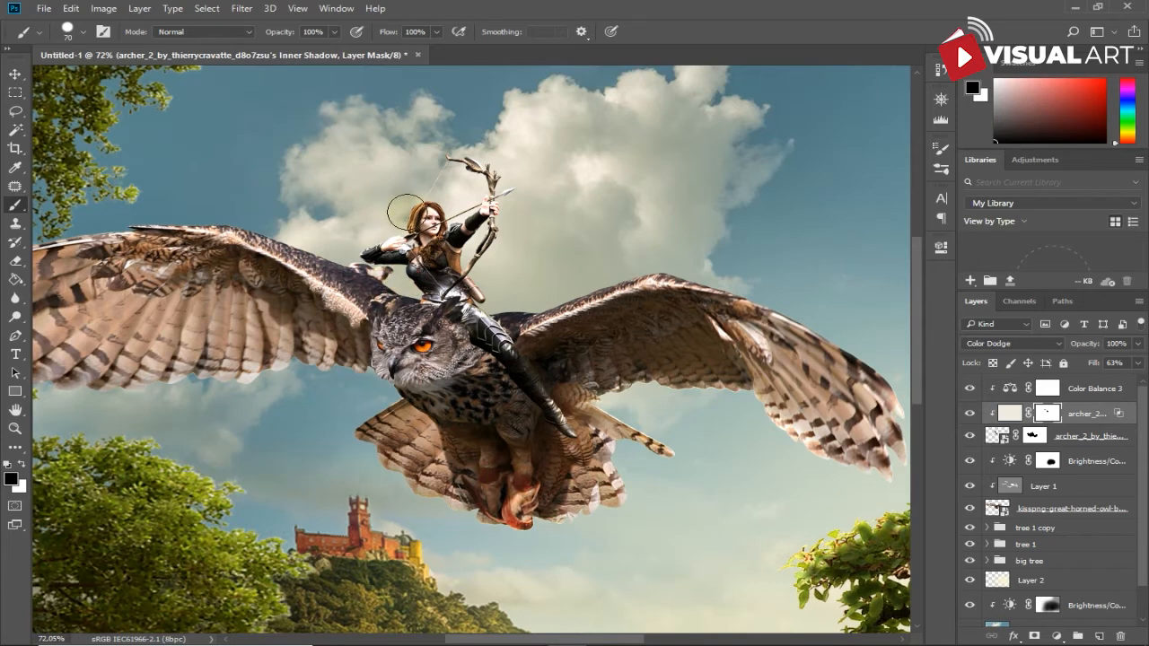
pyautogui.moveTo(406, 212); pyautogui.dragTo(426, 195)
pyautogui.hotkey('ctrl', 'z')
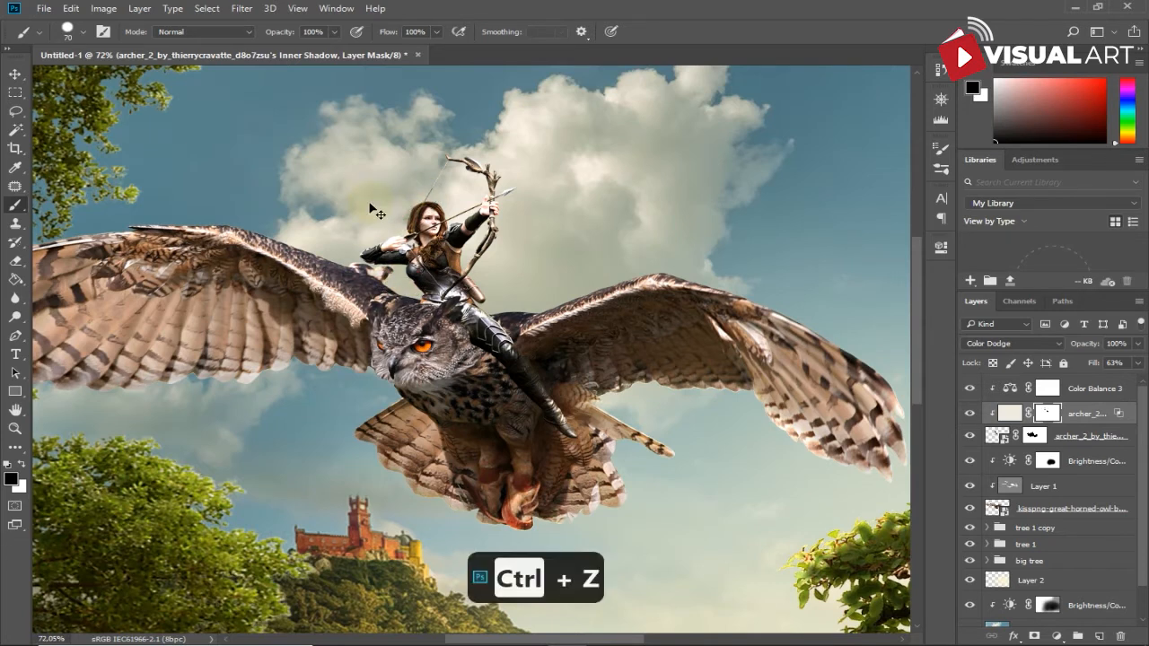
pyautogui.rightClick(361, 189)
pyautogui.moveTo(469, 258); pyautogui.dragTo(387, 255)
pyautogui.click(298, 180)
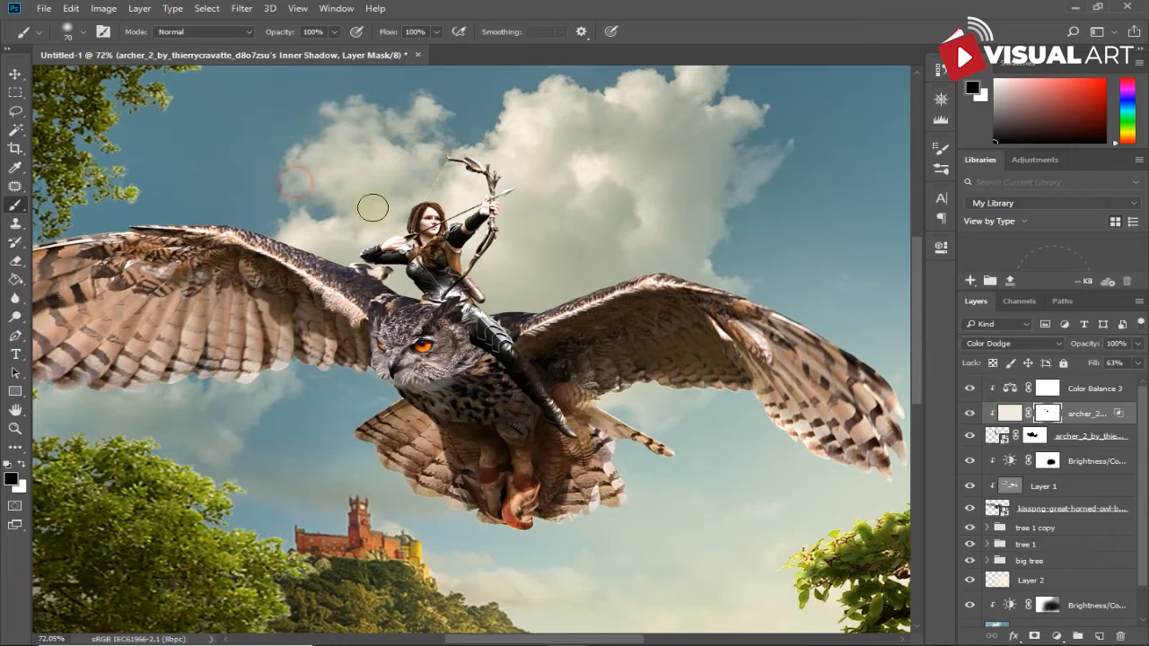
pyautogui.moveTo(409, 211); pyautogui.dragTo(426, 176)
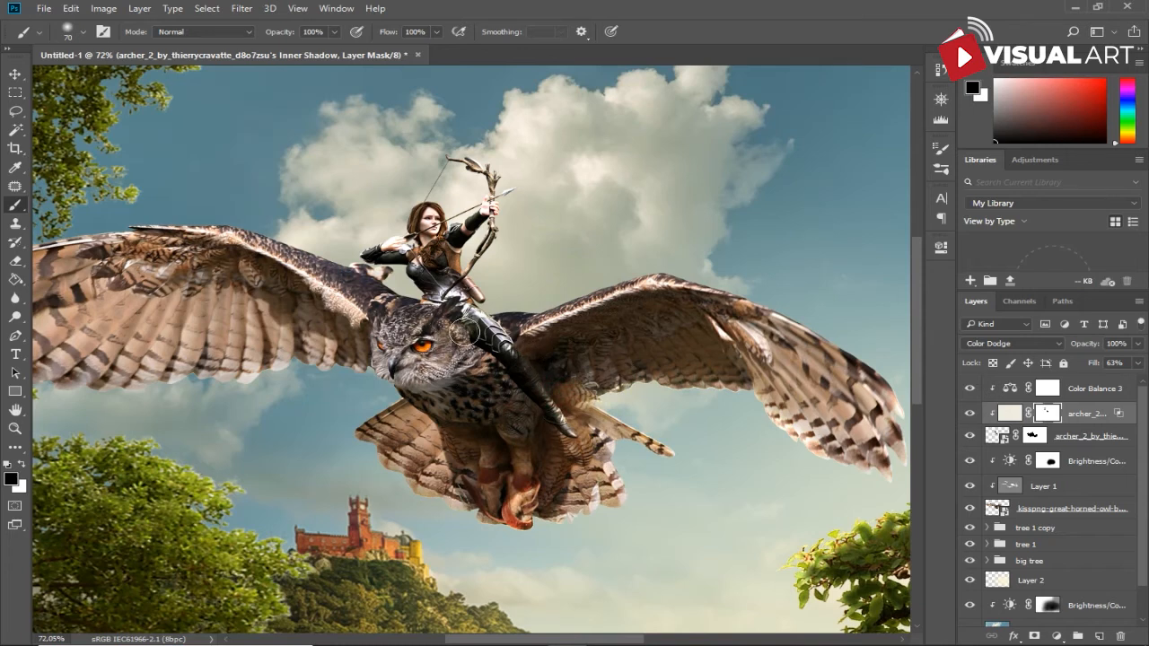
# Step: Add an empty layer between the owl's Brightness/Contrast adjustment and the archer, and set the foreground color to black (000000)
pyautogui.click(15, 73)
pyautogui.click(1083, 459)
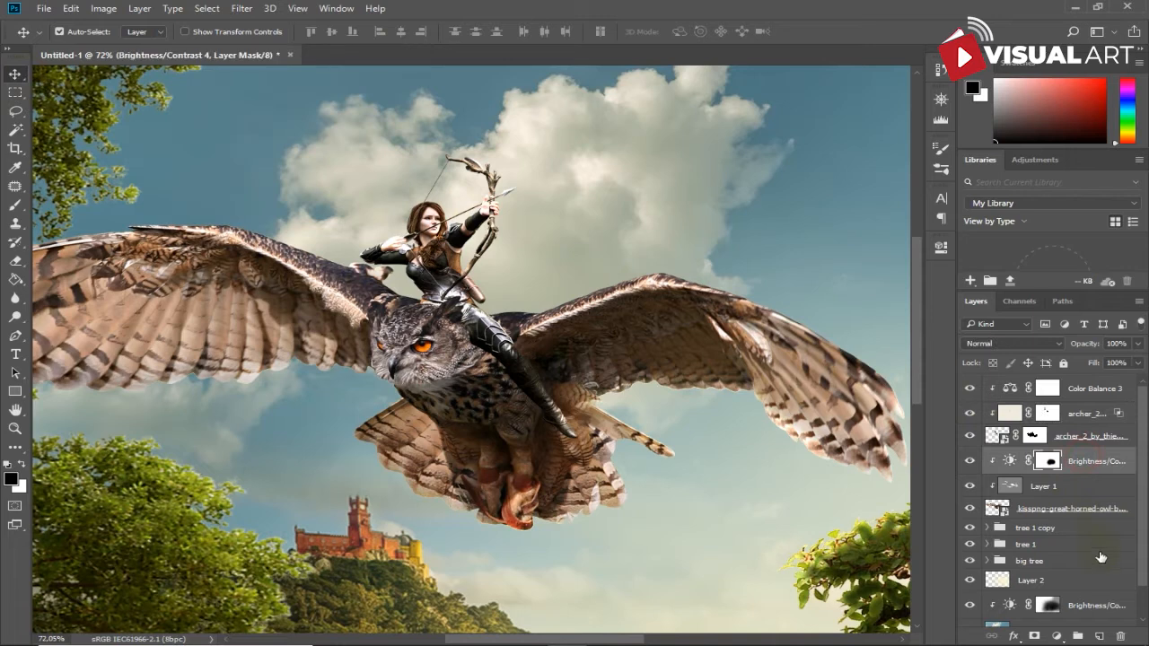
pyautogui.click(1099, 636)
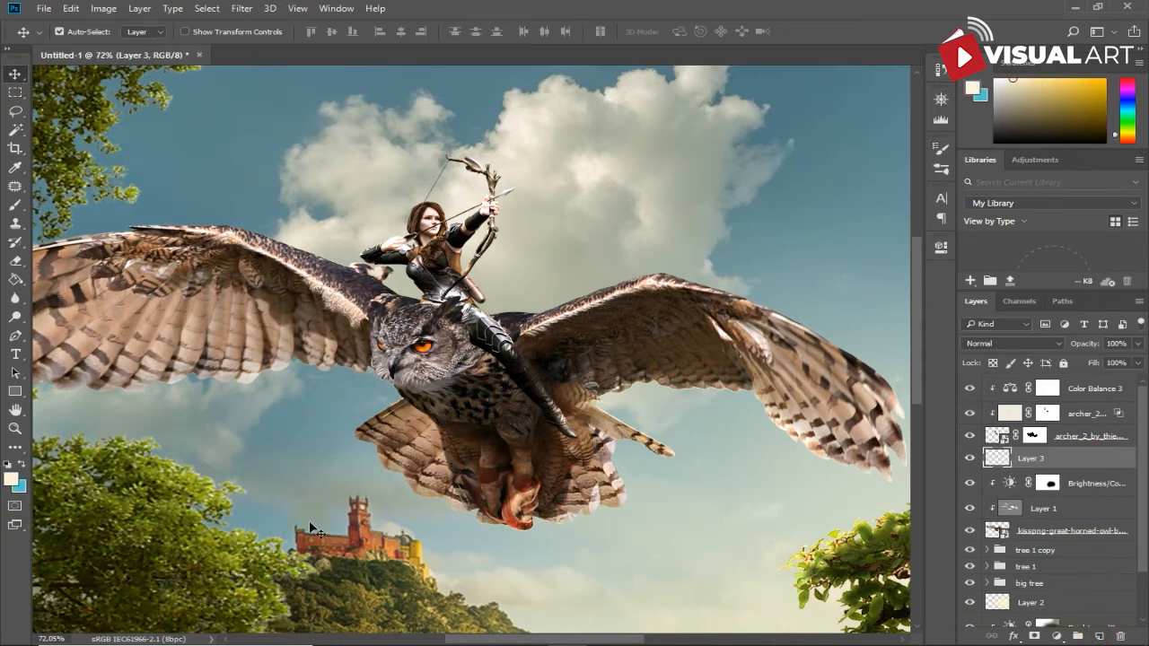
pyautogui.click(11, 478)
pyautogui.moveTo(616, 448); pyautogui.dragTo(599, 551)
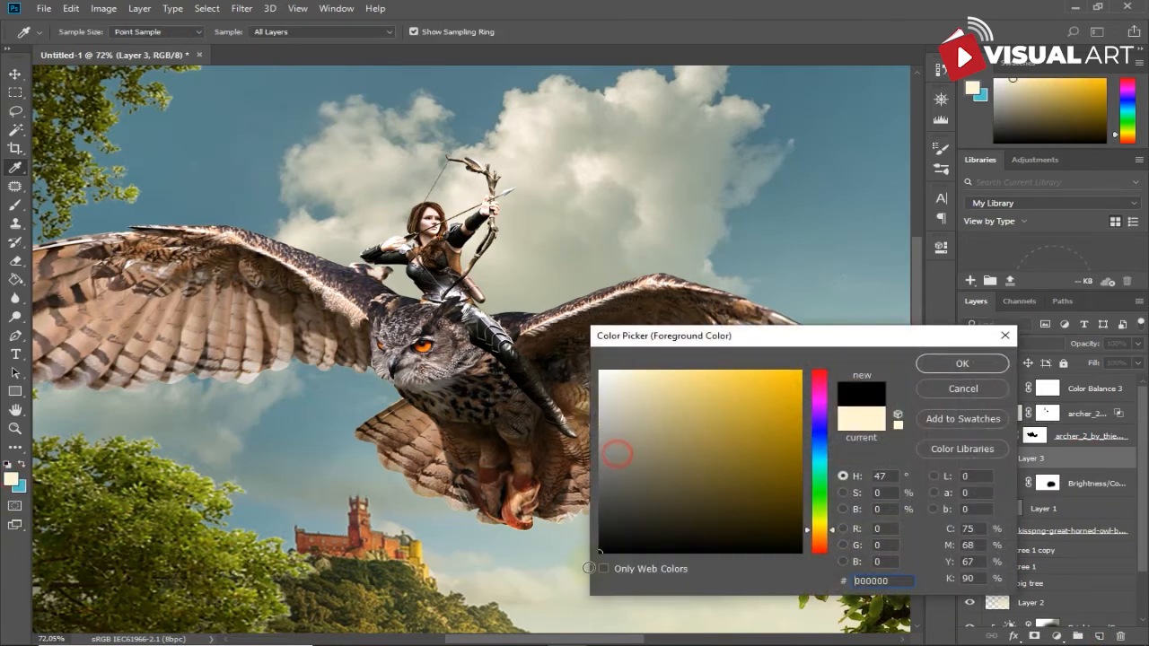
pyautogui.click(942, 363)
# Step: Paint a soft black shadow on the new layer along the archer's leg over the owl with a 70 px brush at 24% opacity
pyautogui.click(15, 205)
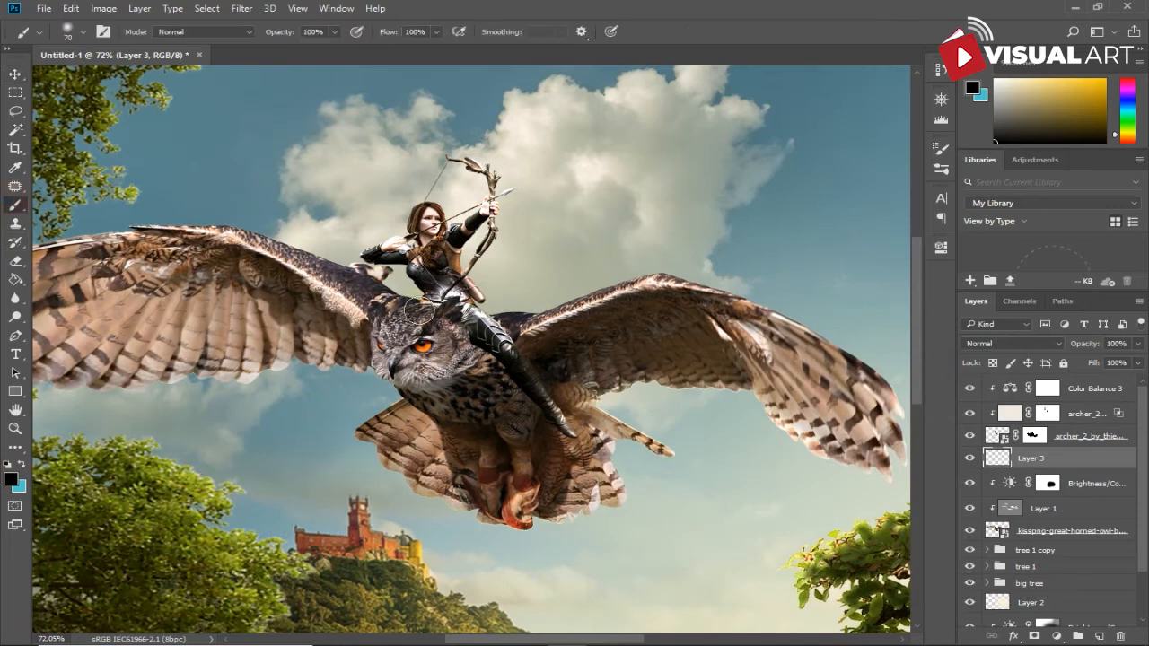
pyautogui.moveTo(273, 36); pyautogui.dragTo(210, 44)
pyautogui.moveTo(473, 339)
pyautogui.mouseDown()
pyautogui.moveTo(564, 403)
pyautogui.moveTo(515, 377)
pyautogui.moveTo(457, 311)
pyautogui.moveTo(514, 368)
pyautogui.mouseUp()
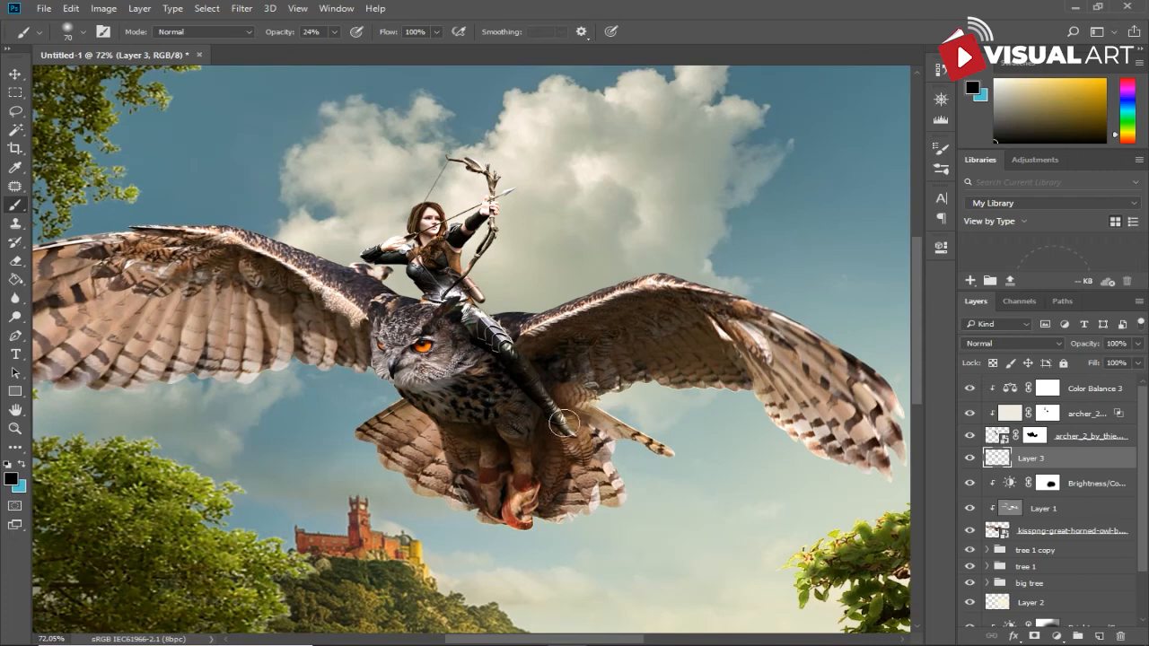
pyautogui.scroll(-4, 584, 431)
pyautogui.click(15, 74)
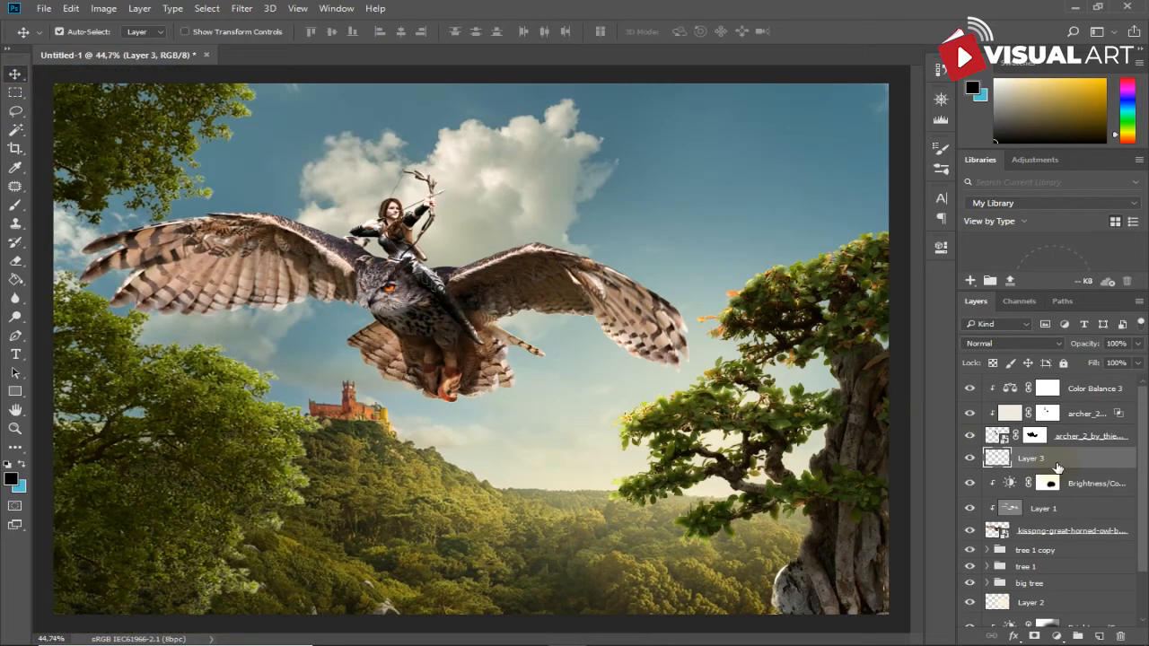
# Step: Group the archer layer with its highlight and Color Balance layers and name the group "archer"
pyautogui.click(1093, 387)
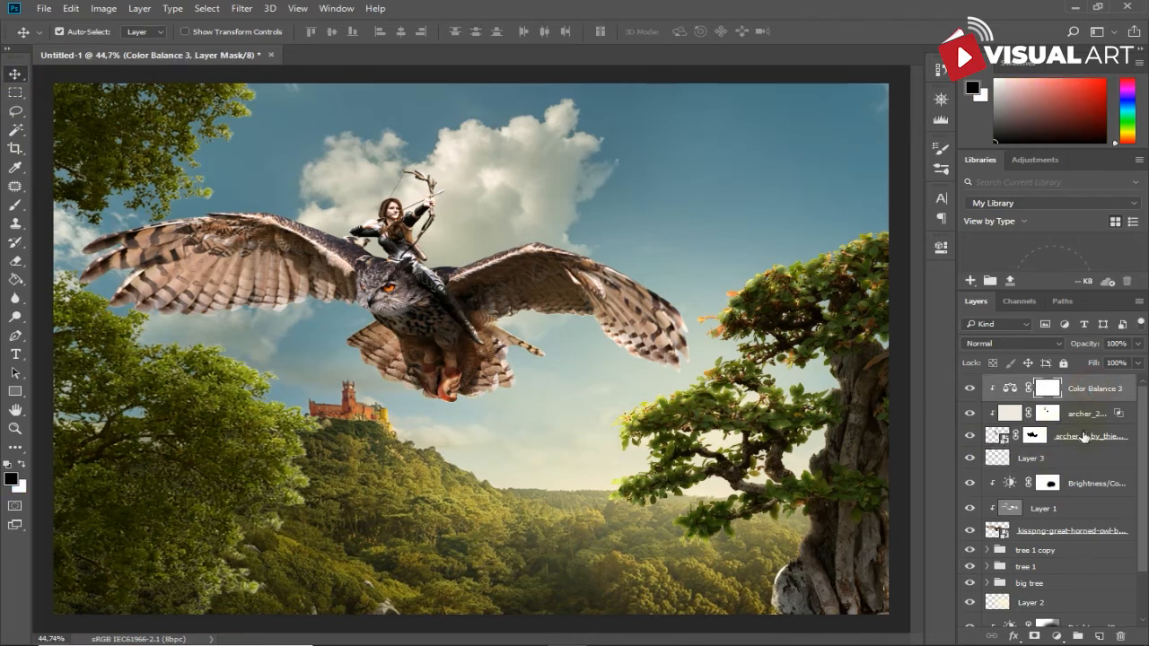
pyautogui.click(1083, 436)
pyautogui.hotkey('ctrl', 'g')
pyautogui.doubleClick(1030, 383)
pyautogui.write('archer')
pyautogui.press('Return')
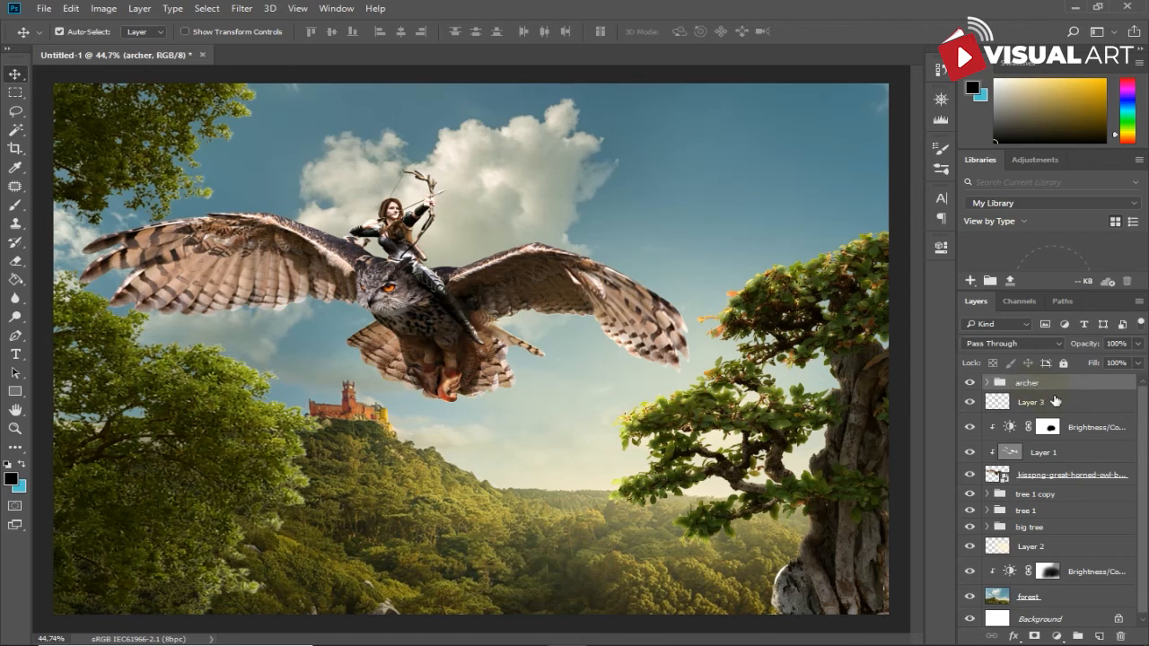
# Step: Group the owl layer with its clipped Layer 1 and Brightness/Contrast adjustment and name the group "owl"
pyautogui.click(1089, 432)
pyautogui.keyDown('shift'); pyautogui.click(1086, 474); pyautogui.keyUp('shift')
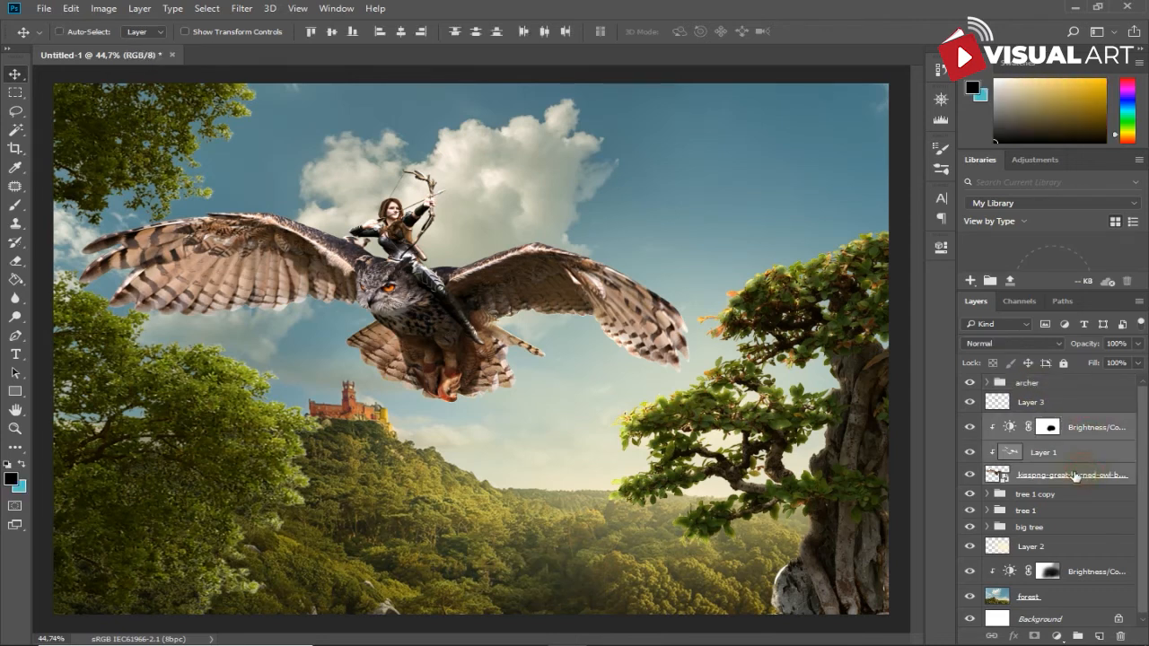
pyautogui.hotkey('ctrl', 'g')
pyautogui.doubleClick(1022, 422)
pyautogui.write('owl')
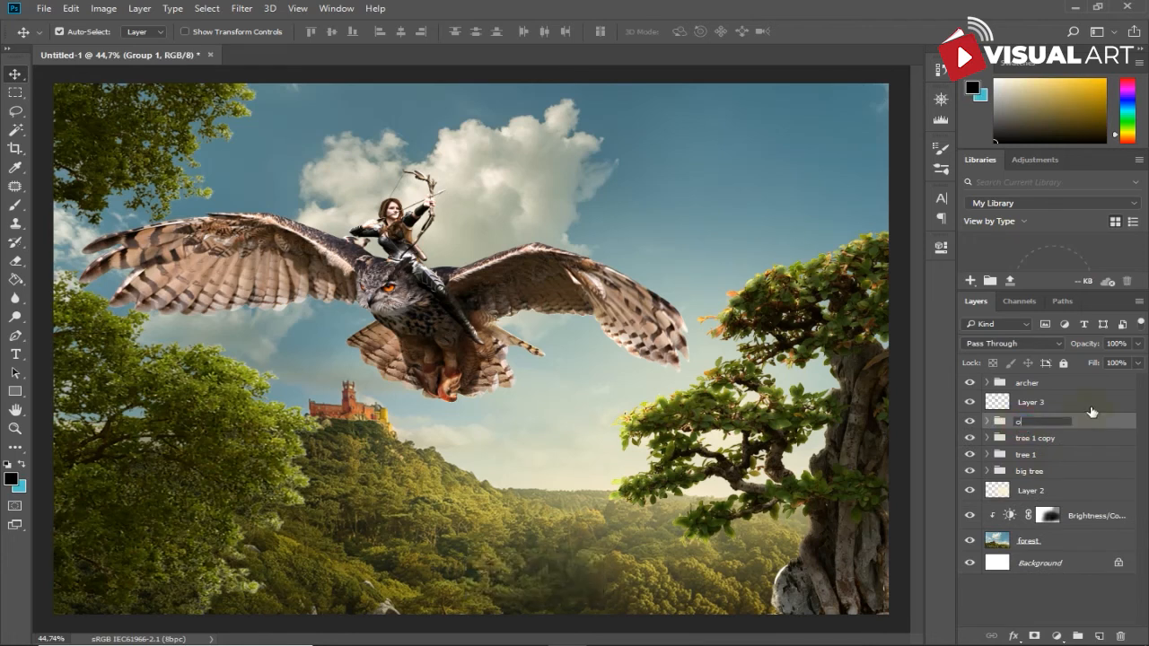
pyautogui.press('Return')
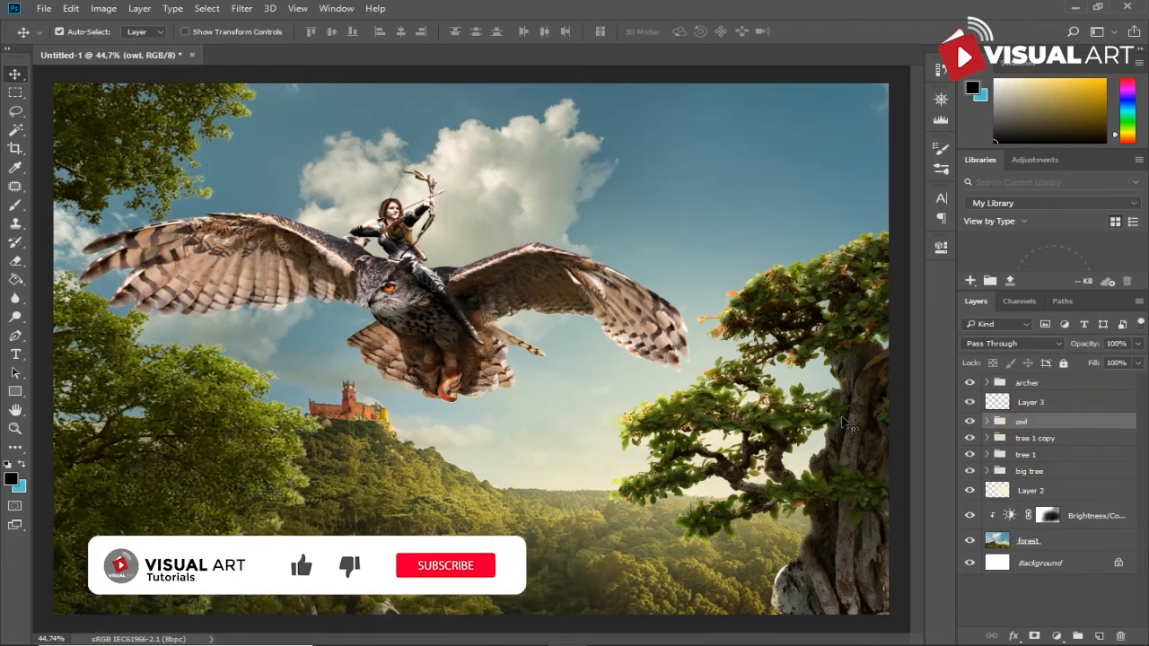
# Step: Place the bird feather image above the archer group, rotated 22.87° and positioned diagonally across the owl
pyautogui.click(1064, 383)
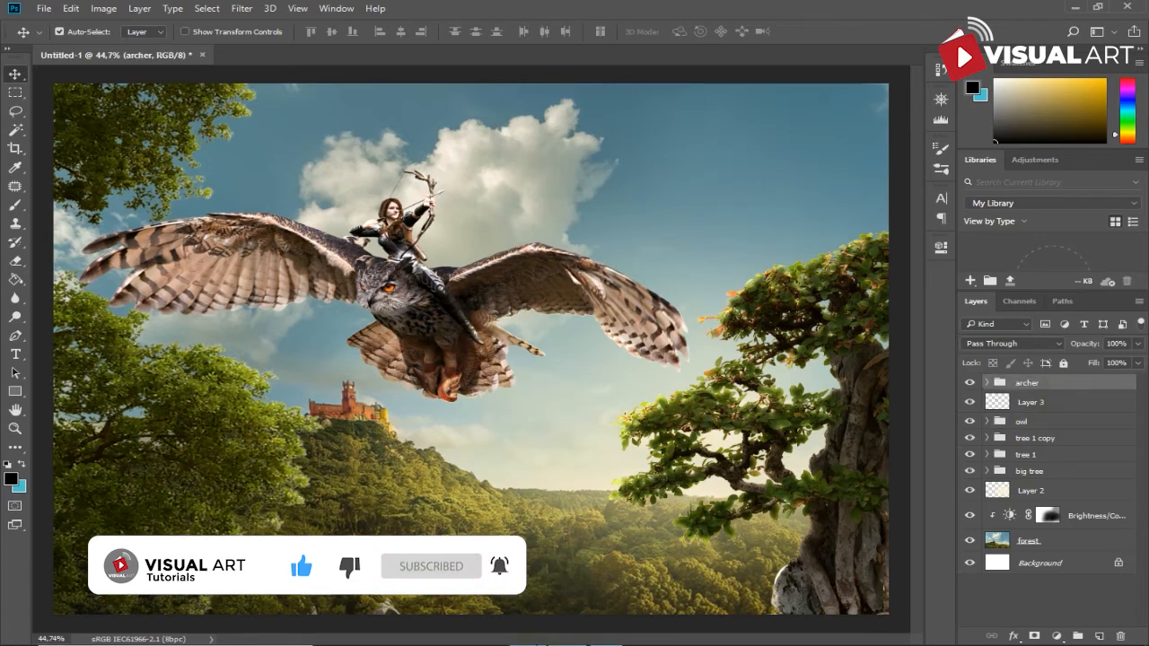
pyautogui.hotkey('alt', 'Tab')
pyautogui.moveTo(193, 184); pyautogui.dragTo(302, 475)
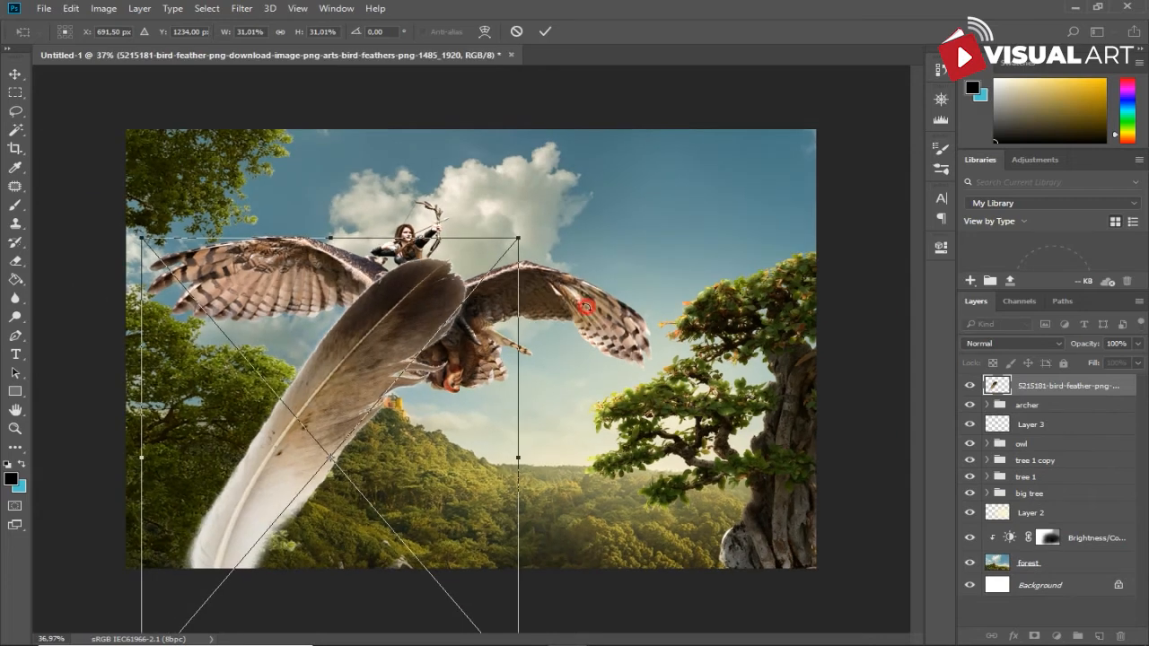
pyautogui.moveTo(523, 235); pyautogui.dragTo(585, 325)
pyautogui.moveTo(487, 360); pyautogui.dragTo(672, 235)
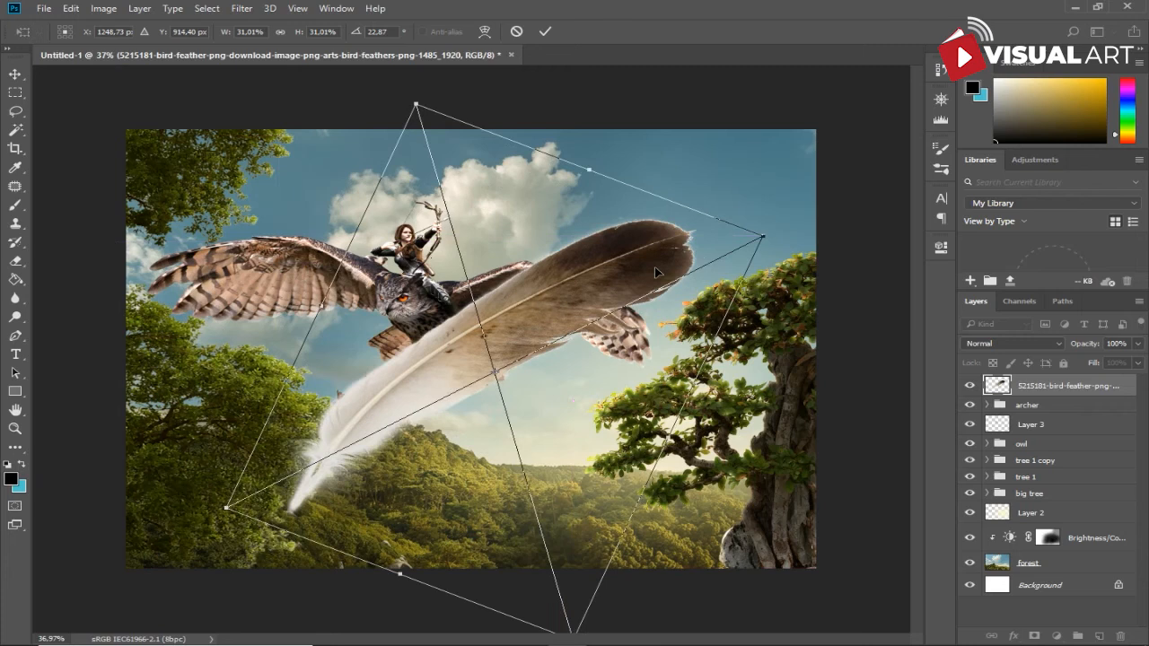
pyautogui.press('Return')
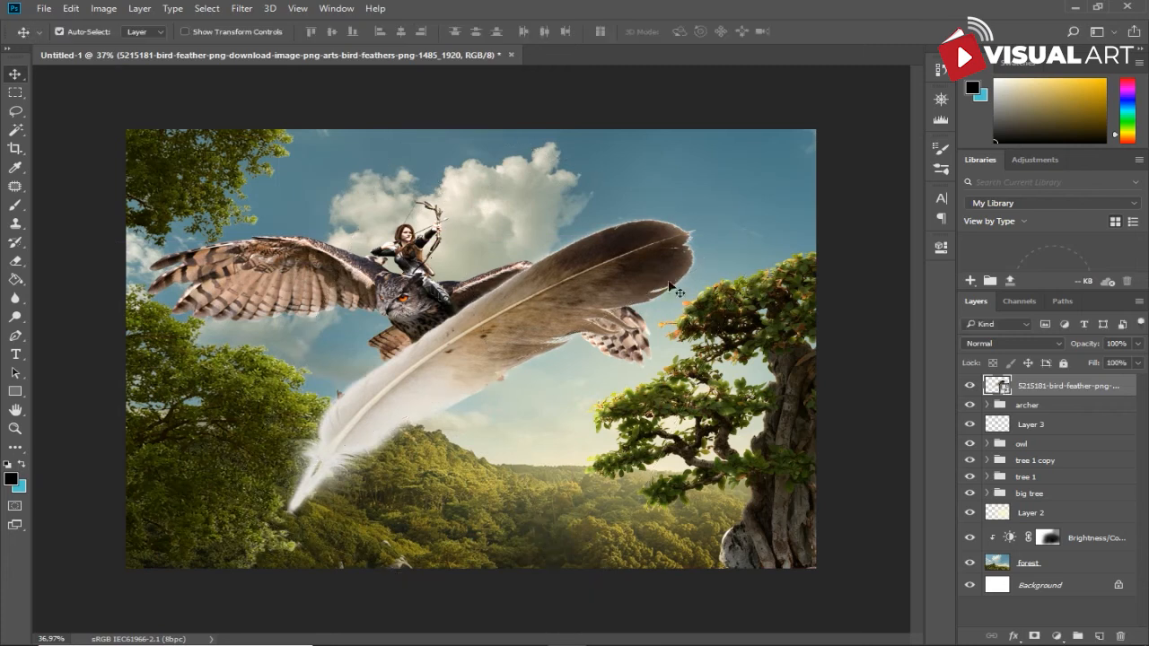
# Step: Apply a Gaussian Blur with a 15.3 px radius to the feather
pyautogui.click(243, 9)
pyautogui.moveTo(341, 167)
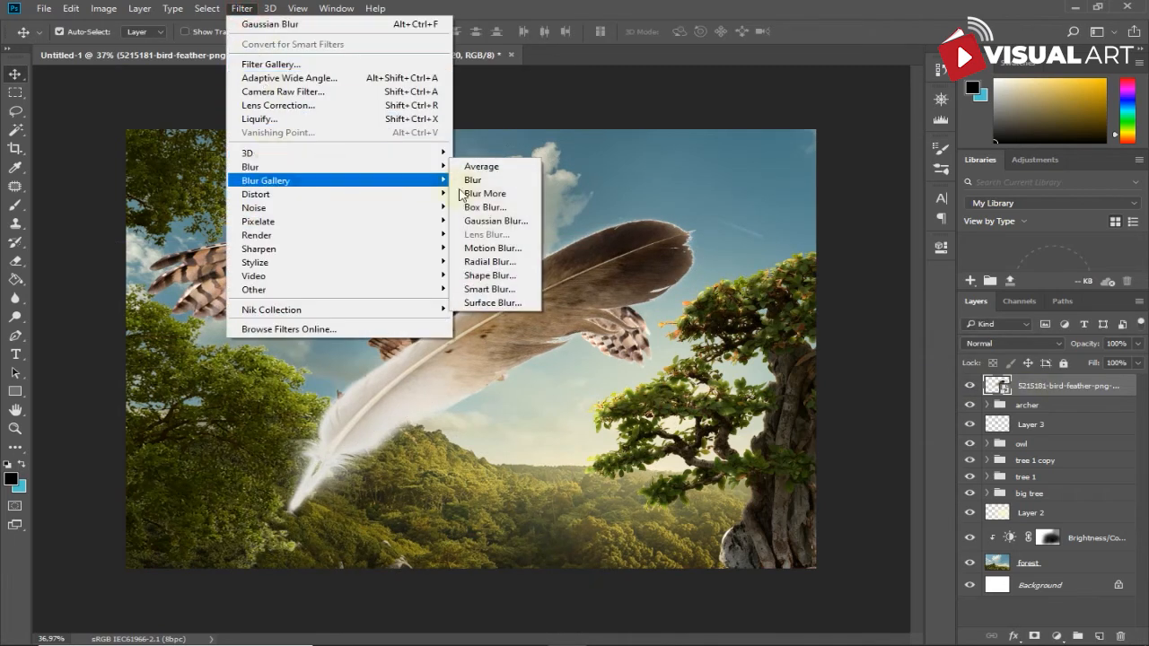
pyautogui.click(492, 221)
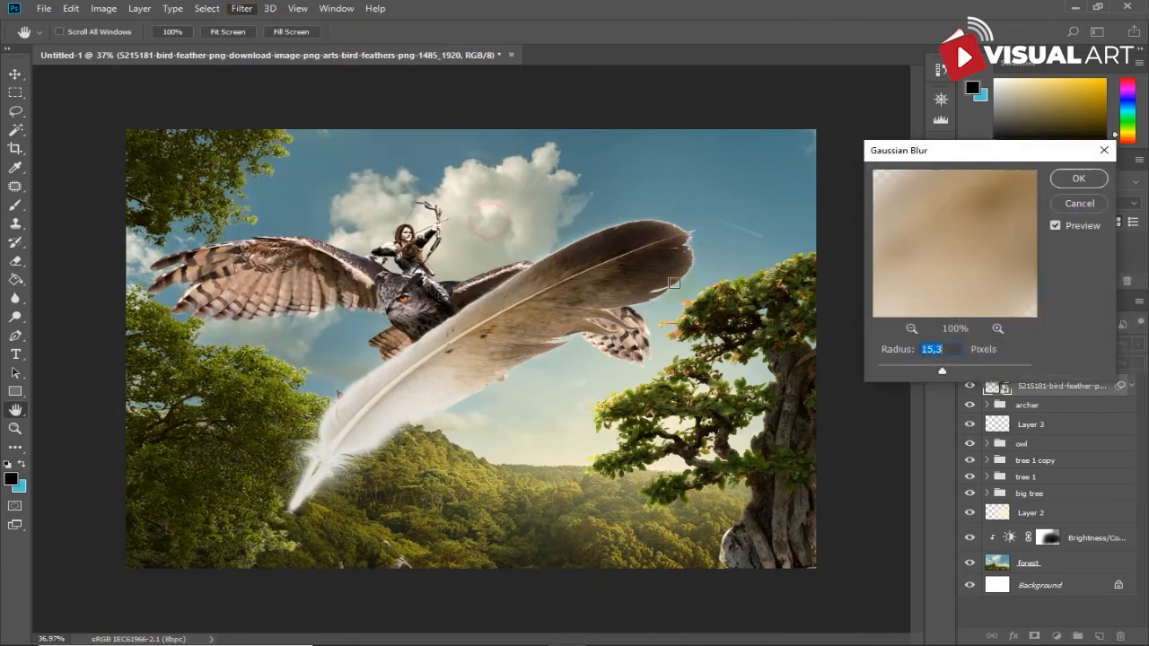
pyautogui.click(1074, 180)
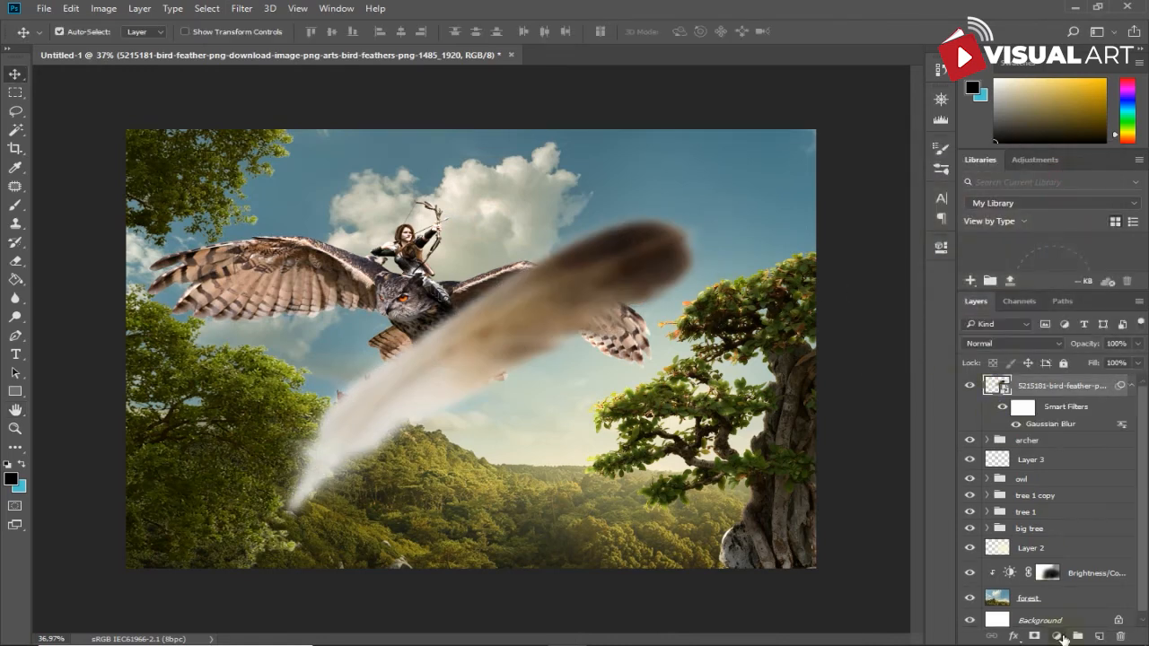
# Step: Darken the feather with a clipped Brightness/Contrast adjustment set to brightness -82
pyautogui.click(1058, 634)
pyautogui.click(1032, 375)
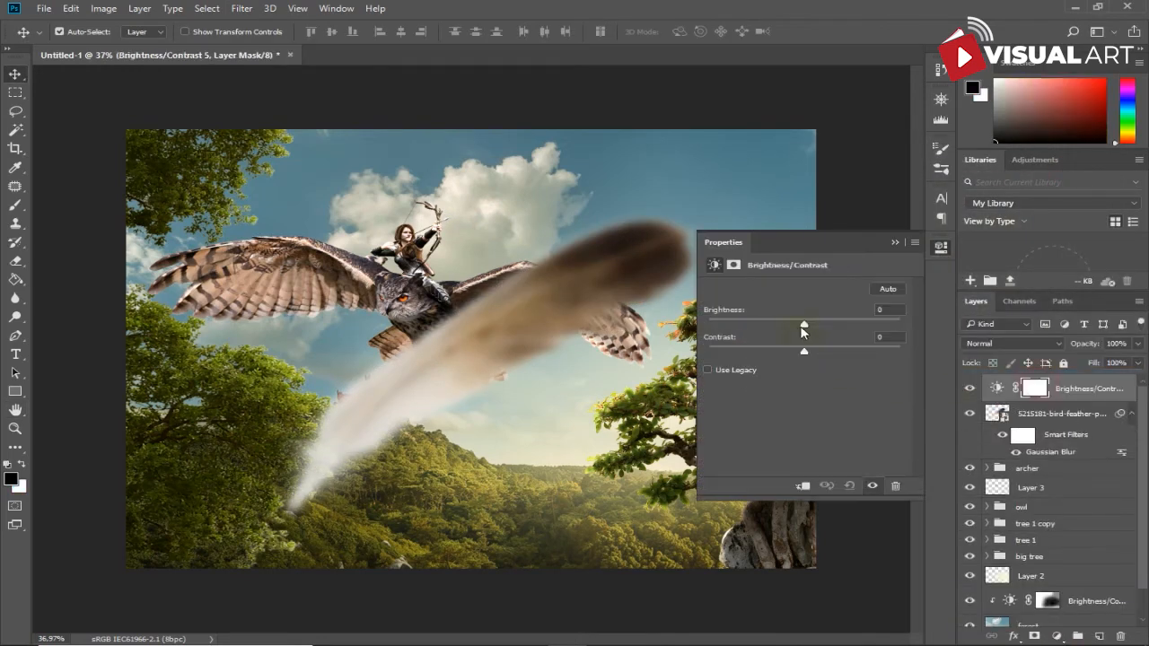
pyautogui.moveTo(803, 325); pyautogui.dragTo(752, 325)
pyautogui.click(803, 484)
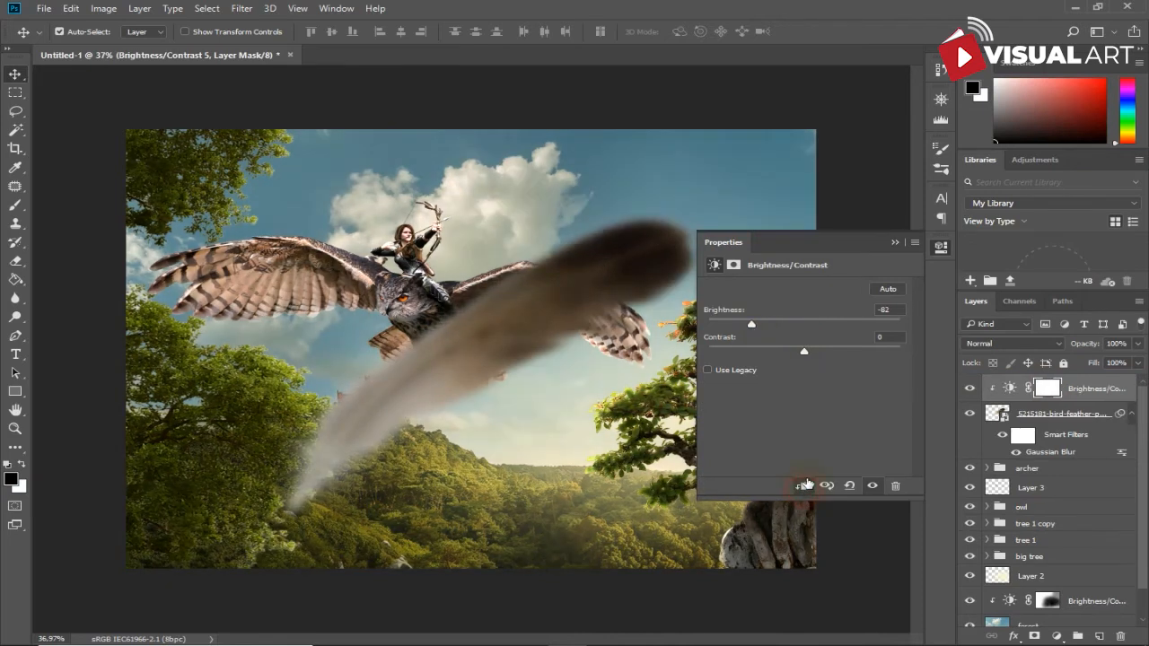
pyautogui.click(896, 245)
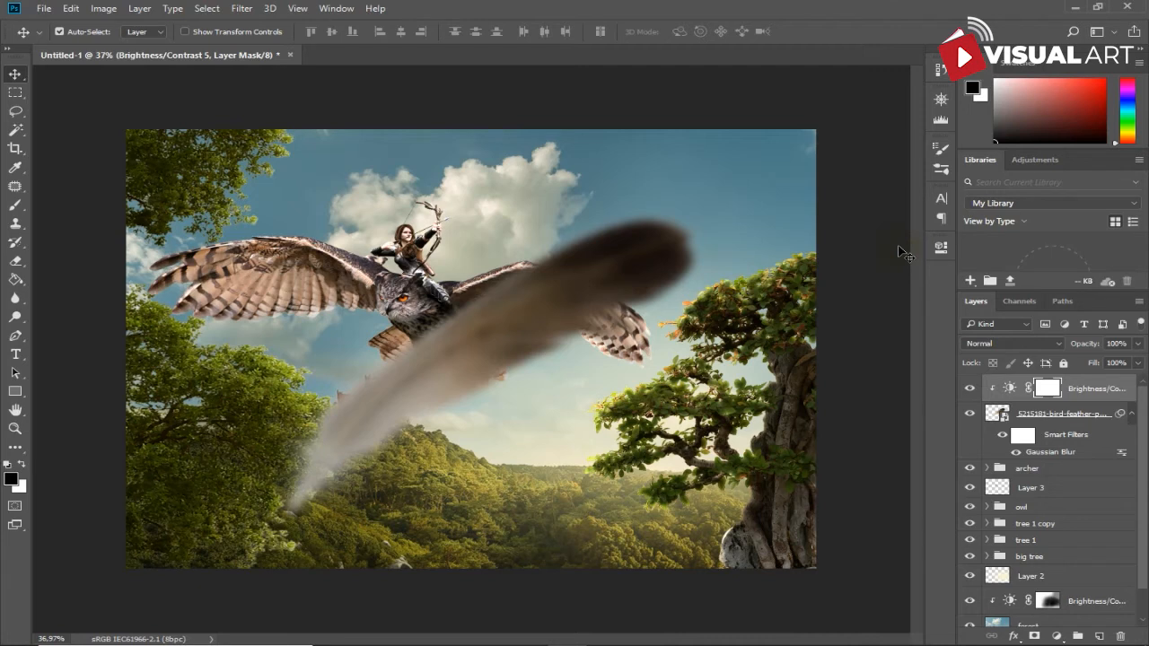
# Step: Move the blurred feather with its adjustment to the lower-left corner of the image so only its dark tip shows
pyautogui.click(1063, 418)
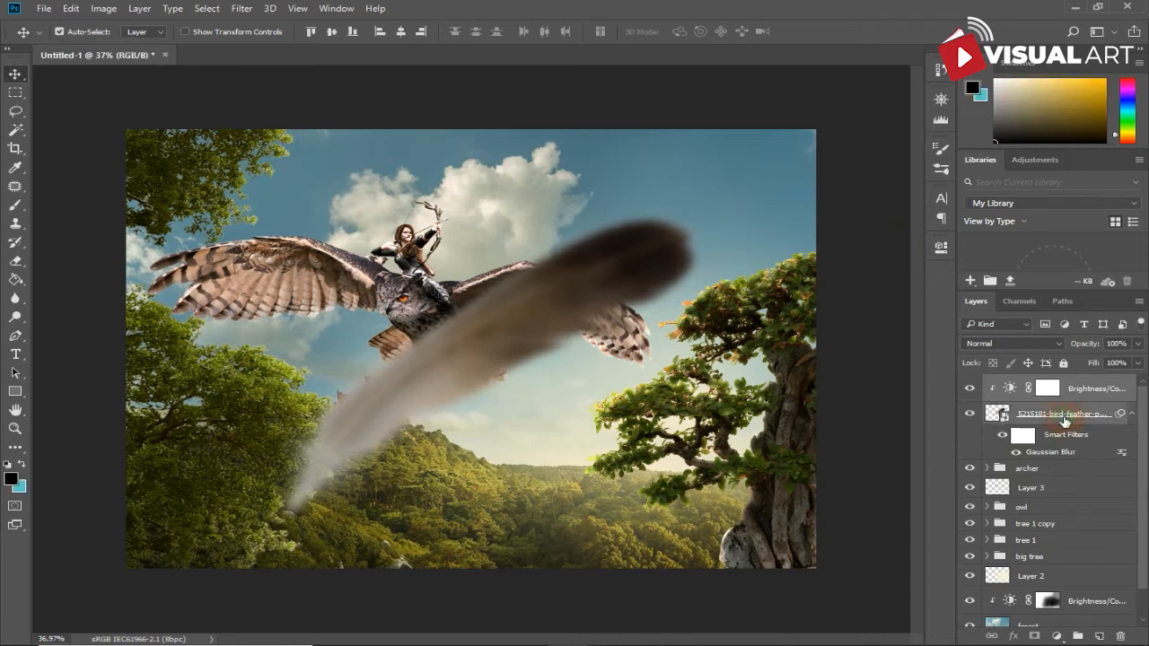
pyautogui.hotkey('ctrl', 't')
pyautogui.click(626, 255)
pyautogui.moveTo(607, 278); pyautogui.dragTo(227, 499)
pyautogui.press('Return')
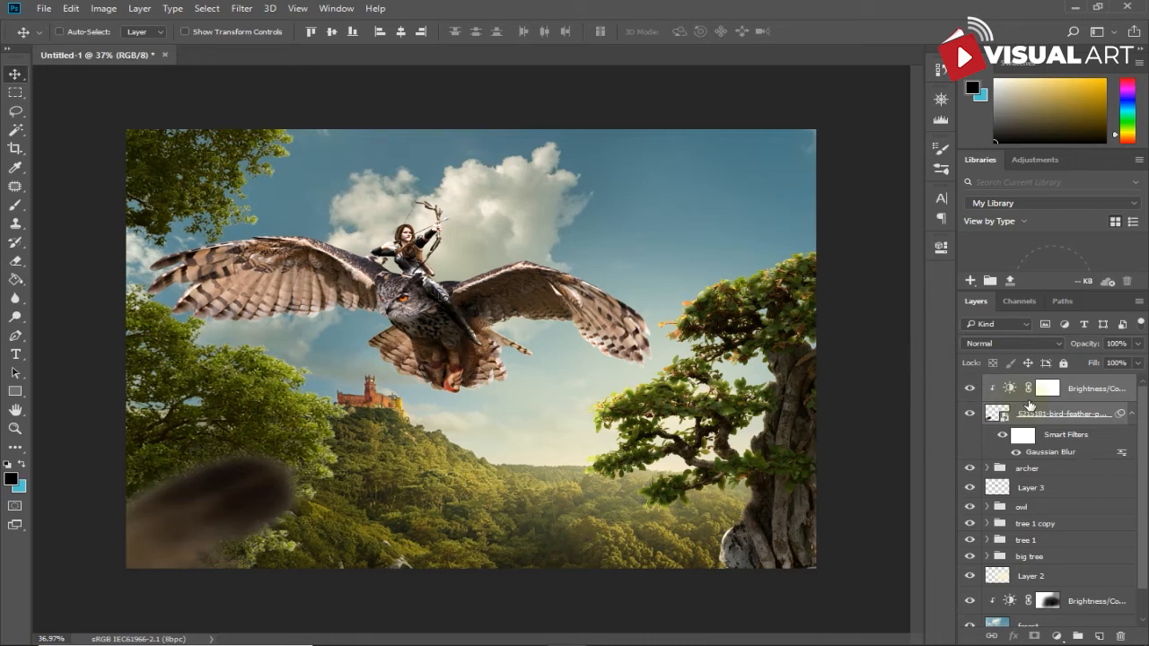
# Step: Group the feather with its Brightness/Contrast adjustment and name the group "feather"
pyautogui.hotkey('ctrl', 'g')
pyautogui.doubleClick(1025, 382)
pyautogui.write('feather')
pyautogui.press('Return')
# Step: Duplicate the feather group and move the copied feather up over the owl
pyautogui.hotkey('ctrl', 'j')
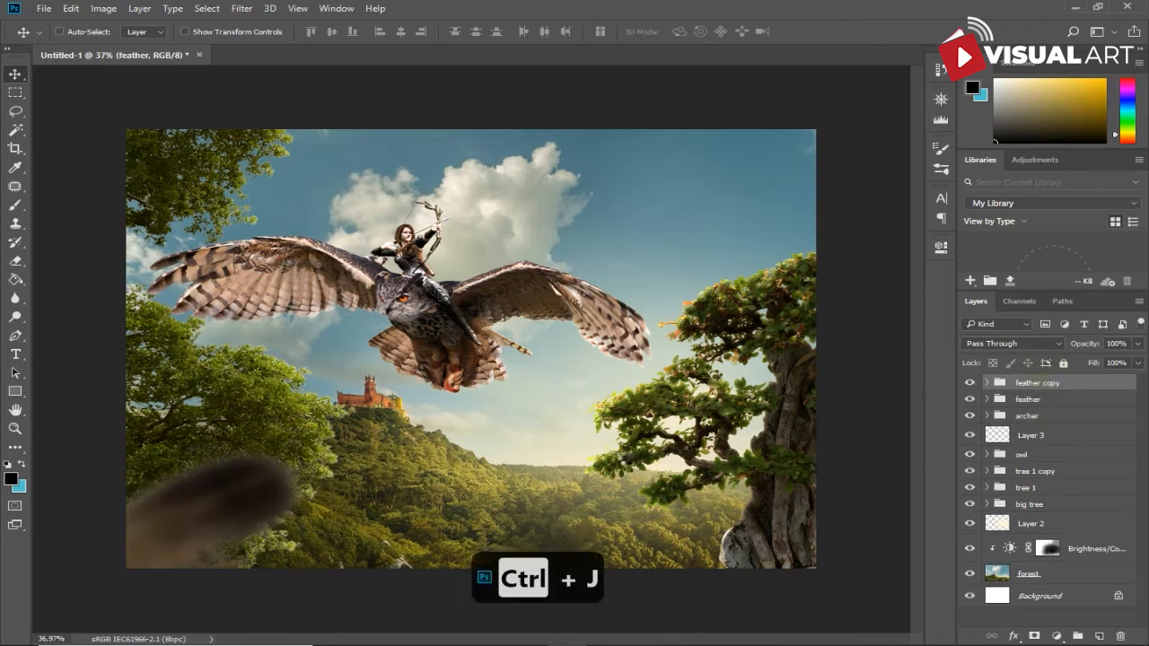
pyautogui.hotkey('ctrl', 't')
pyautogui.moveTo(269, 486); pyautogui.dragTo(563, 292)
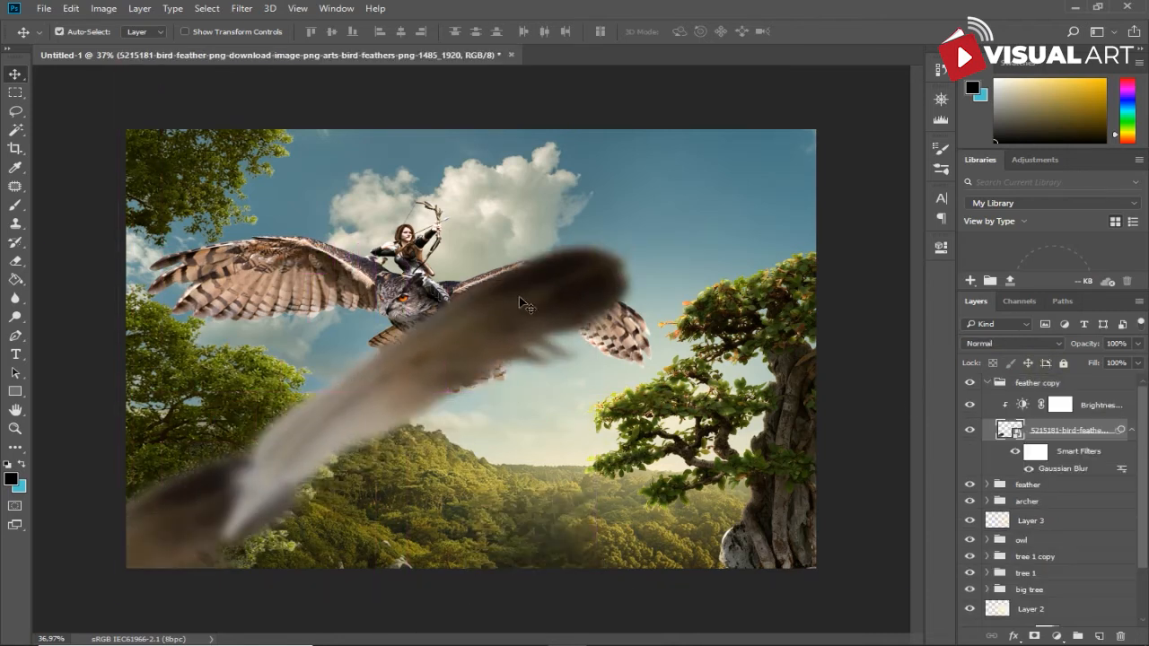
# Step: Transform the copied feather: shrink it, flip it vertically, rotate it and place it over the forest beside the big tree's trunk
pyautogui.hotkey('ctrl', 't')
pyautogui.click(619, 258)
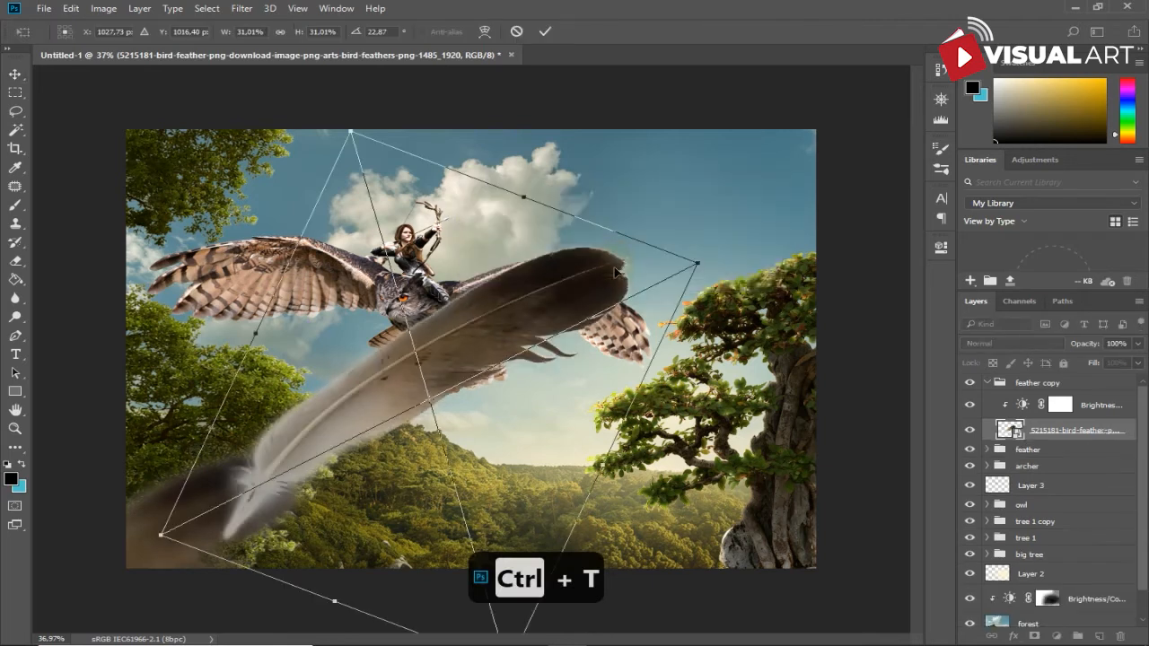
pyautogui.moveTo(345, 128); pyautogui.dragTo(465, 287)
pyautogui.rightClick(644, 485)
pyautogui.click(628, 618)
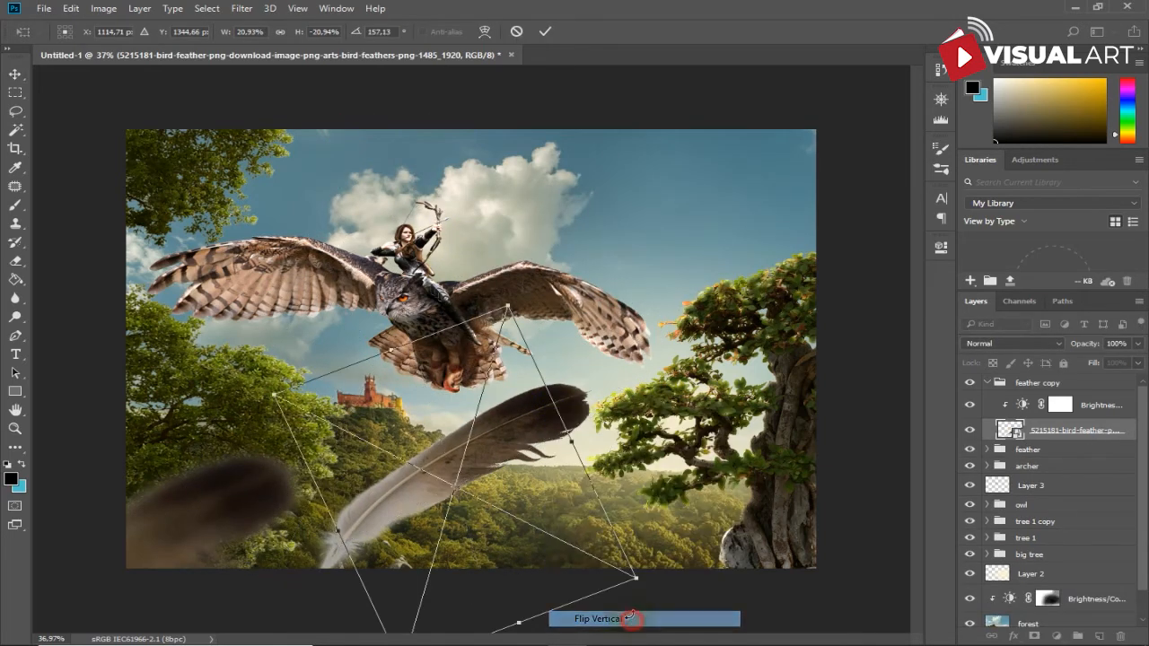
pyautogui.moveTo(664, 539); pyautogui.dragTo(619, 368)
pyautogui.moveTo(607, 463); pyautogui.dragTo(797, 450)
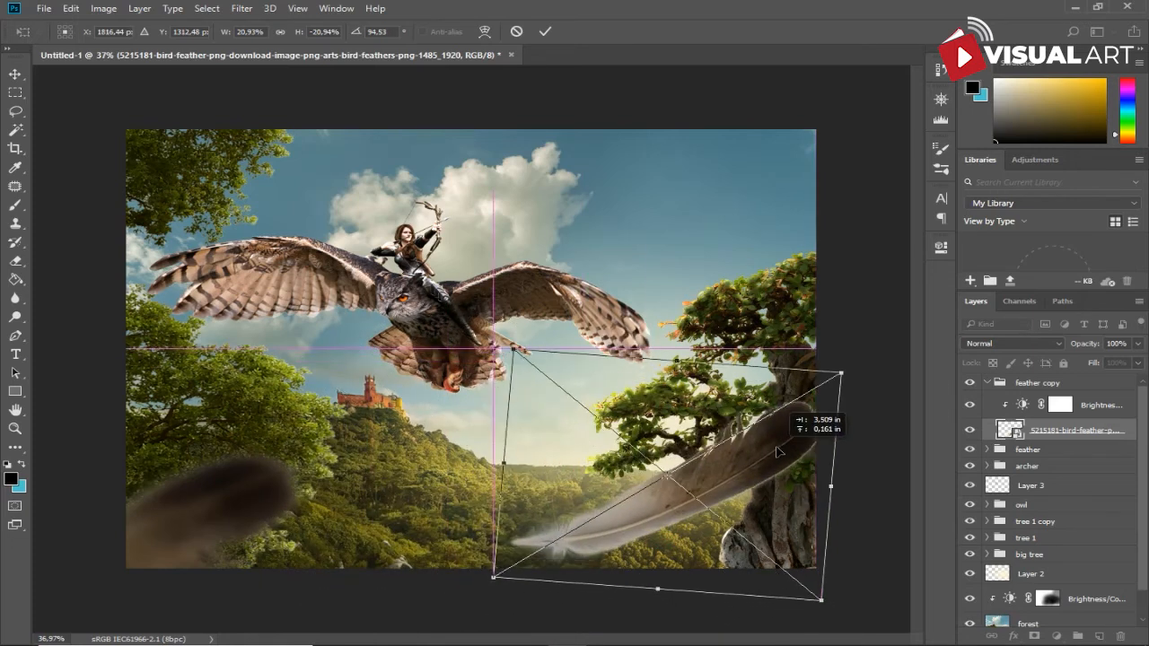
pyautogui.moveTo(512, 350); pyautogui.dragTo(589, 416)
pyautogui.moveTo(741, 501); pyautogui.dragTo(683, 477)
pyautogui.press('Return')
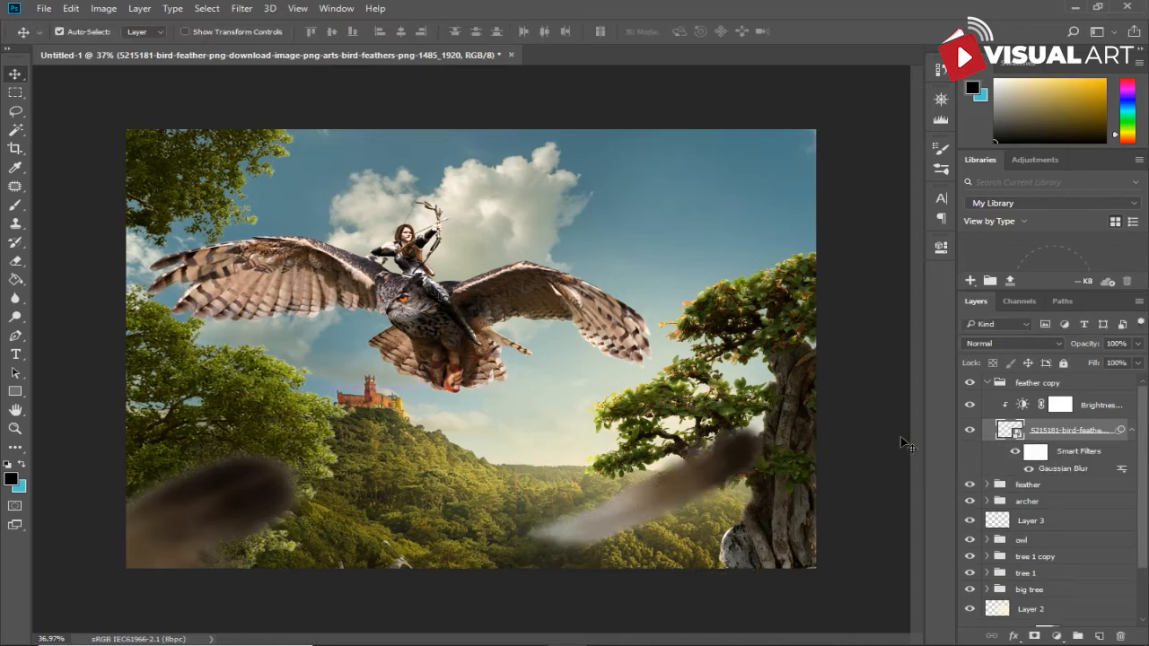
# Step: Paint black with a 200 px brush at 100% opacity on the copied feather's Brightness/Contrast mask to lighten its lower part
pyautogui.click(1060, 406)
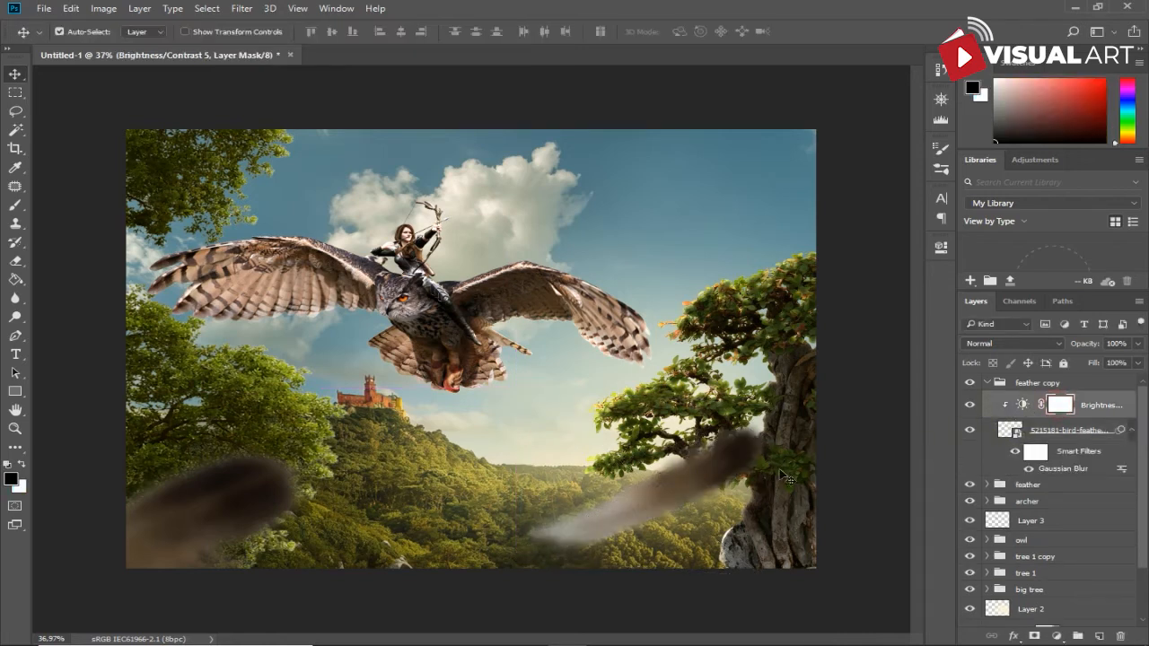
pyautogui.click(15, 205)
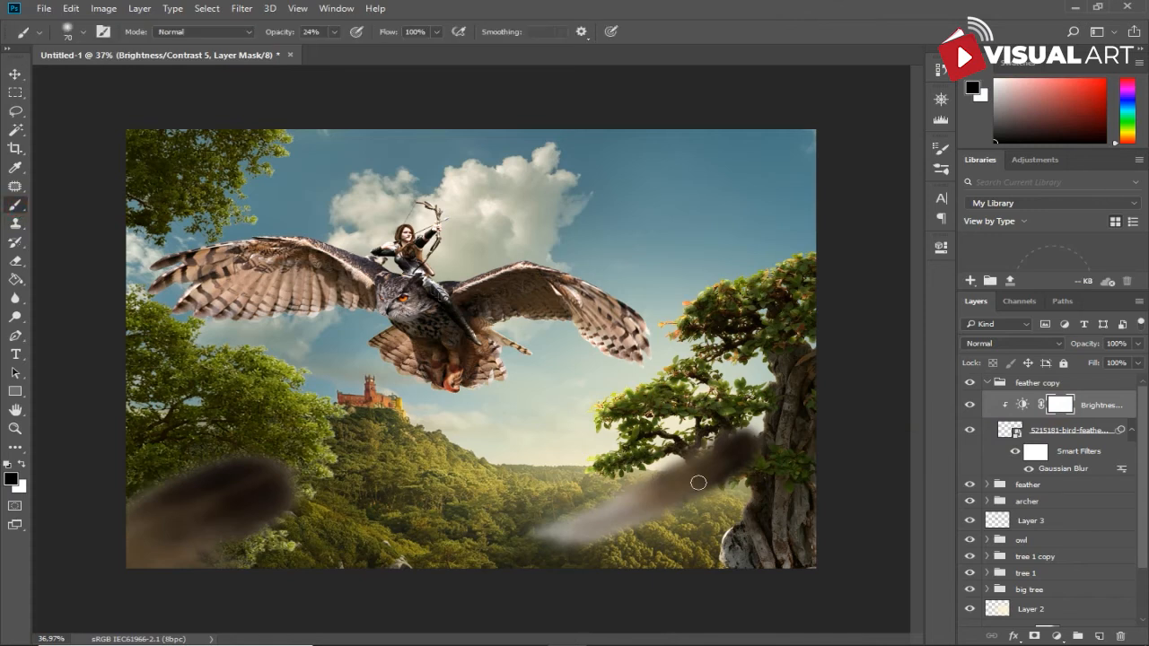
pyautogui.press(']')
pyautogui.press(']')
pyautogui.press(']')
pyautogui.press(']')
pyautogui.press('0')
pyautogui.press(']')
pyautogui.press(']')
pyautogui.press(']')
pyautogui.moveTo(568, 495)
pyautogui.mouseDown()
pyautogui.moveTo(485, 510)
pyautogui.moveTo(632, 545)
pyautogui.moveTo(674, 530)
pyautogui.mouseUp()
pyautogui.rightClick(449, 402)
pyautogui.click(355, 355)
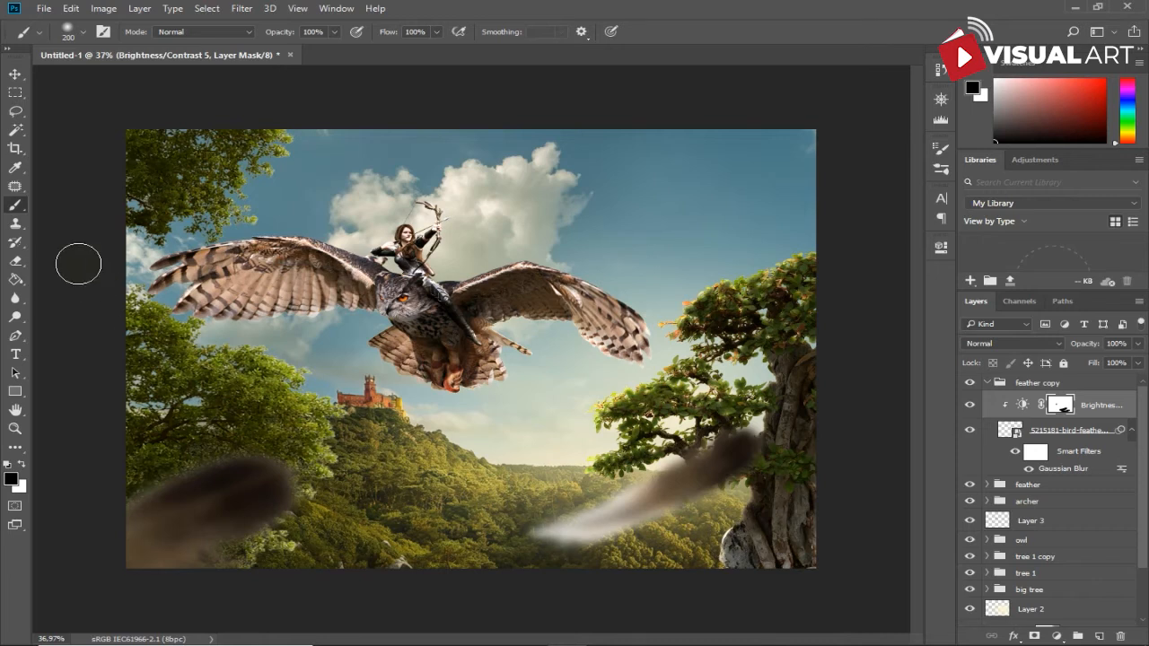
# Step: Duplicate the original feather group, scale the copy to about 42%, rotate it slightly and place it over the owl's left-hand wing
pyautogui.click(15, 74)
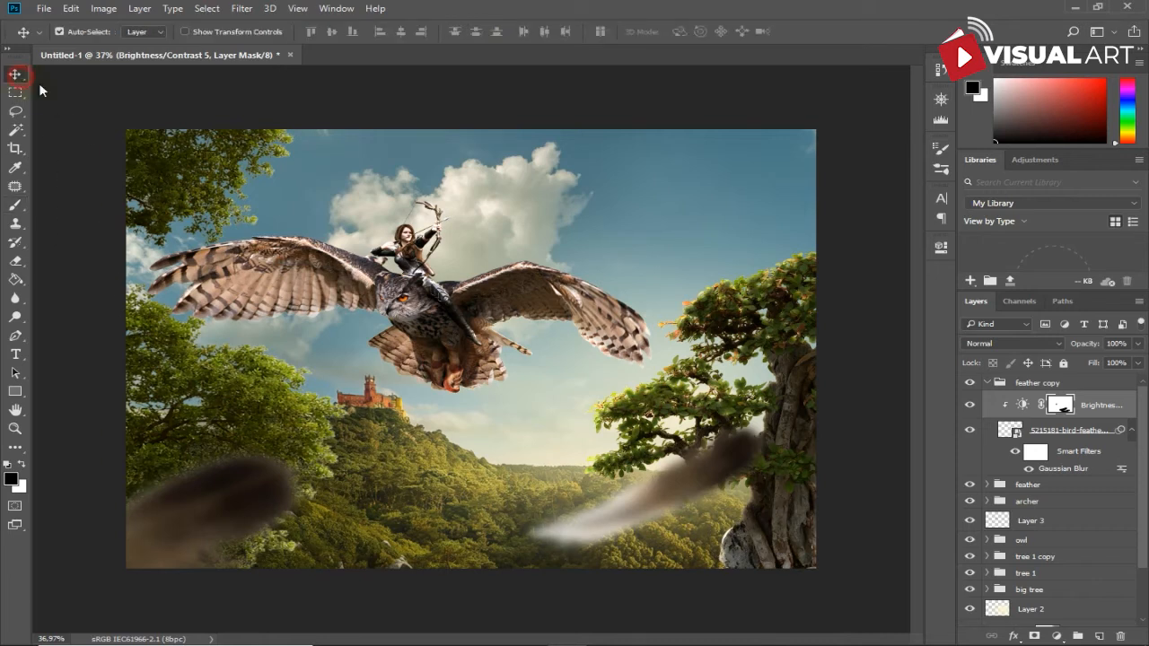
pyautogui.click(987, 383)
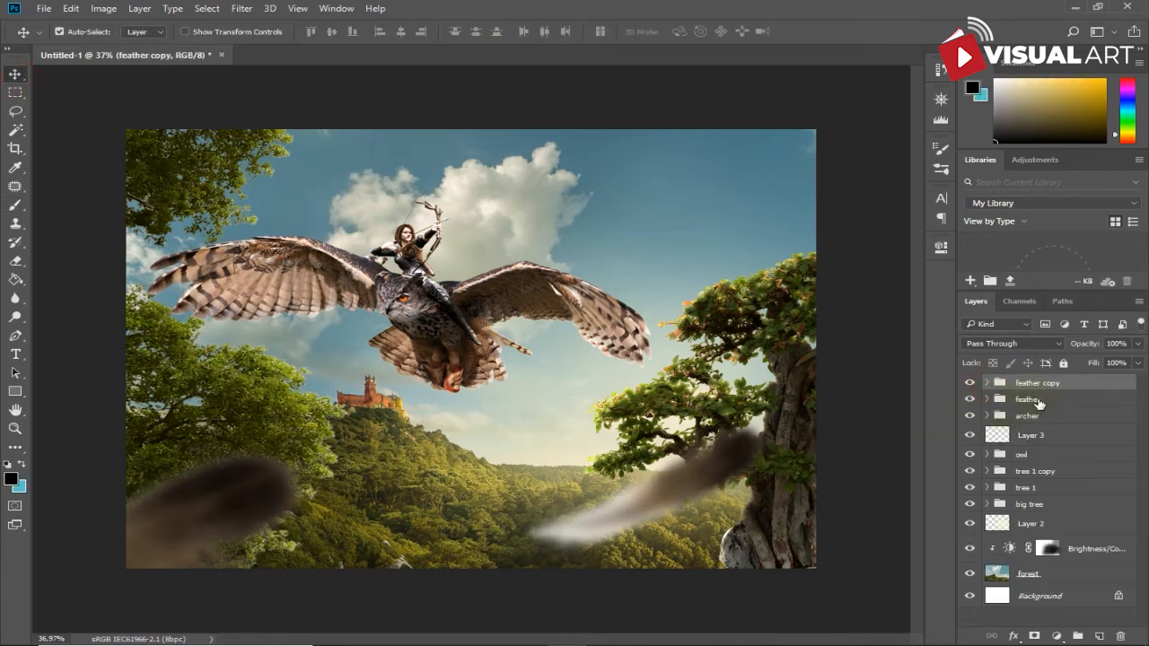
pyautogui.click(1038, 402)
pyautogui.hotkey('ctrl', 'j')
pyautogui.hotkey('ctrl', 't')
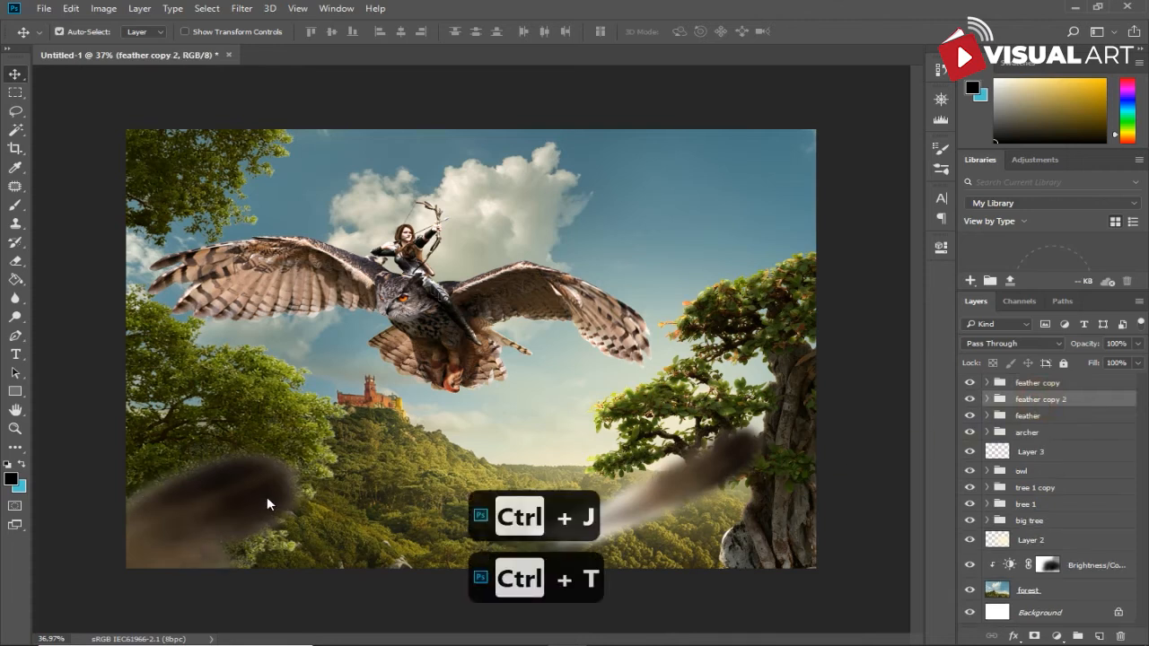
pyautogui.press('Return')
pyautogui.moveTo(203, 524); pyautogui.dragTo(551, 281)
pyautogui.moveTo(208, 200); pyautogui.dragTo(599, 261)
pyautogui.moveTo(437, 226); pyautogui.dragTo(447, 230)
pyautogui.moveTo(512, 266); pyautogui.dragTo(191, 245)
pyautogui.moveTo(371, 234); pyautogui.dragTo(357, 257)
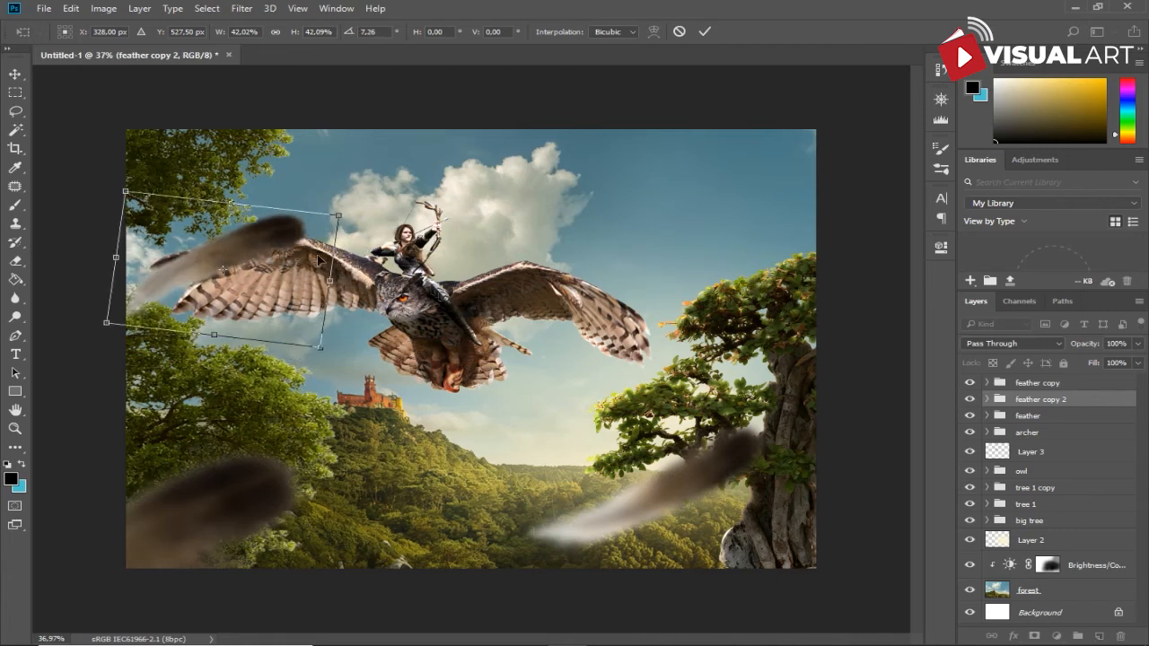
# Step: Flip the feather over the left-hand wing vertically and shrink it a little more
pyautogui.rightClick(285, 256)
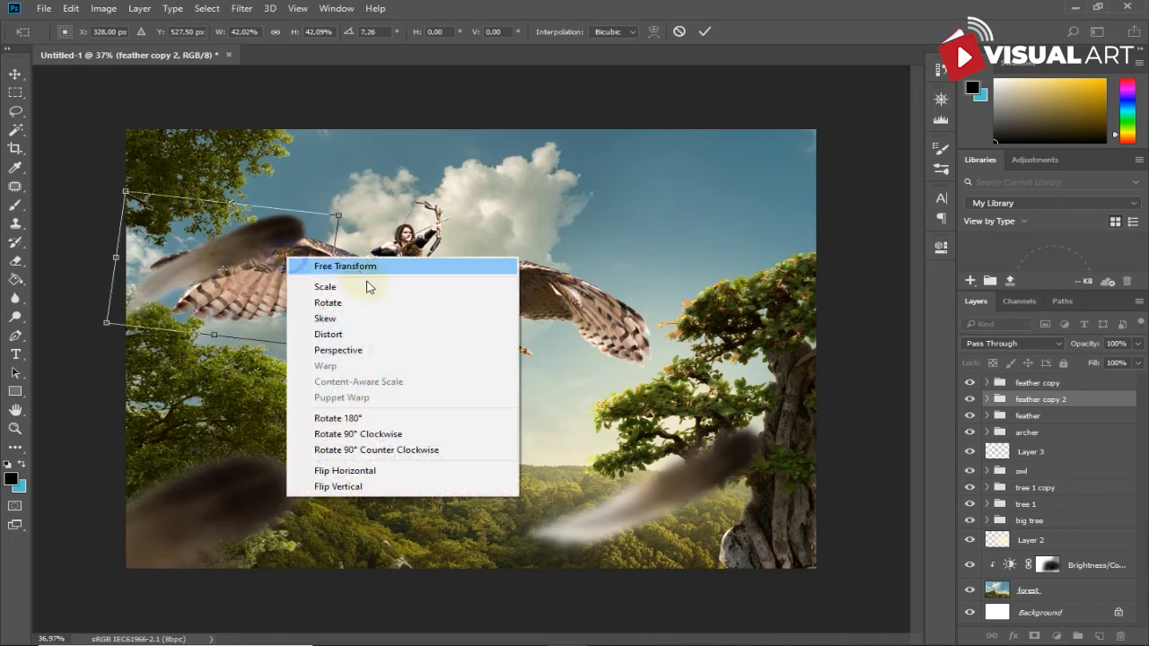
pyautogui.click(377, 485)
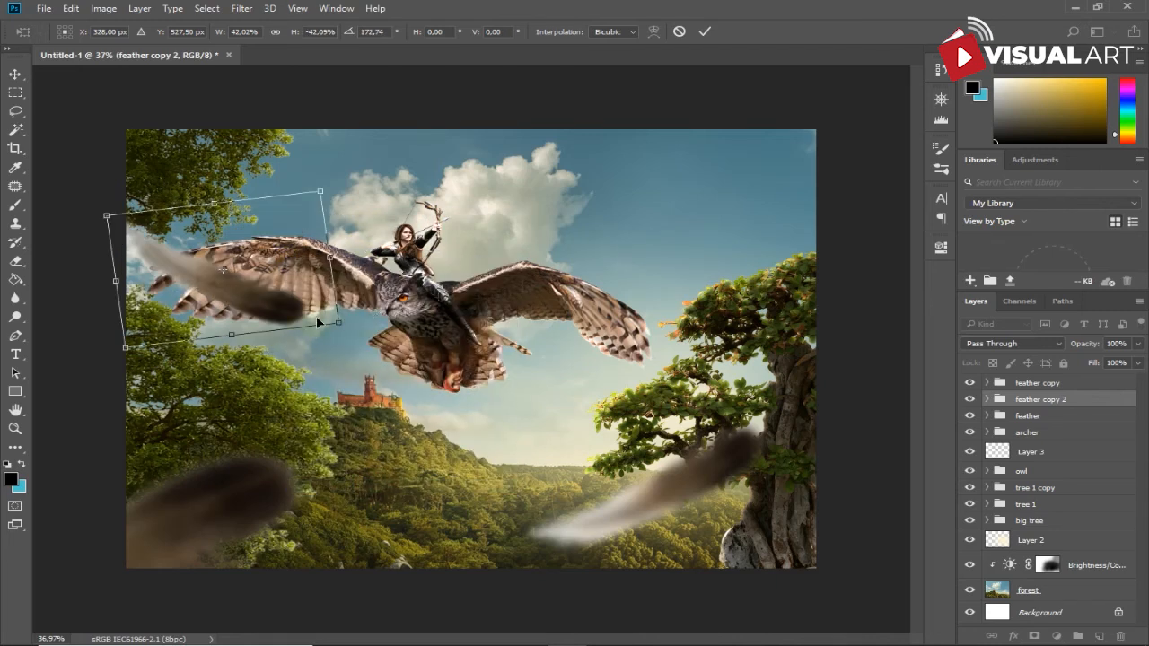
pyautogui.moveTo(334, 323); pyautogui.dragTo(289, 281)
pyautogui.press('Return')
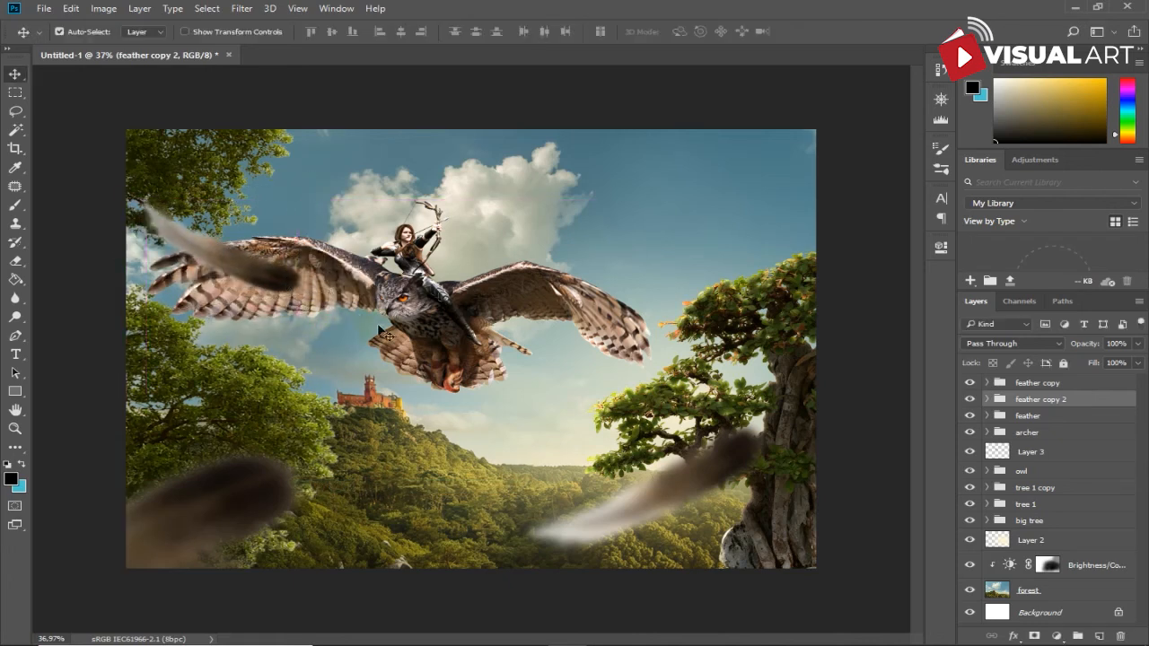
# Step: Turn off the Gaussian Blur smart filter in the feather copy 2 group and scale that feather down slightly
pyautogui.click(987, 400)
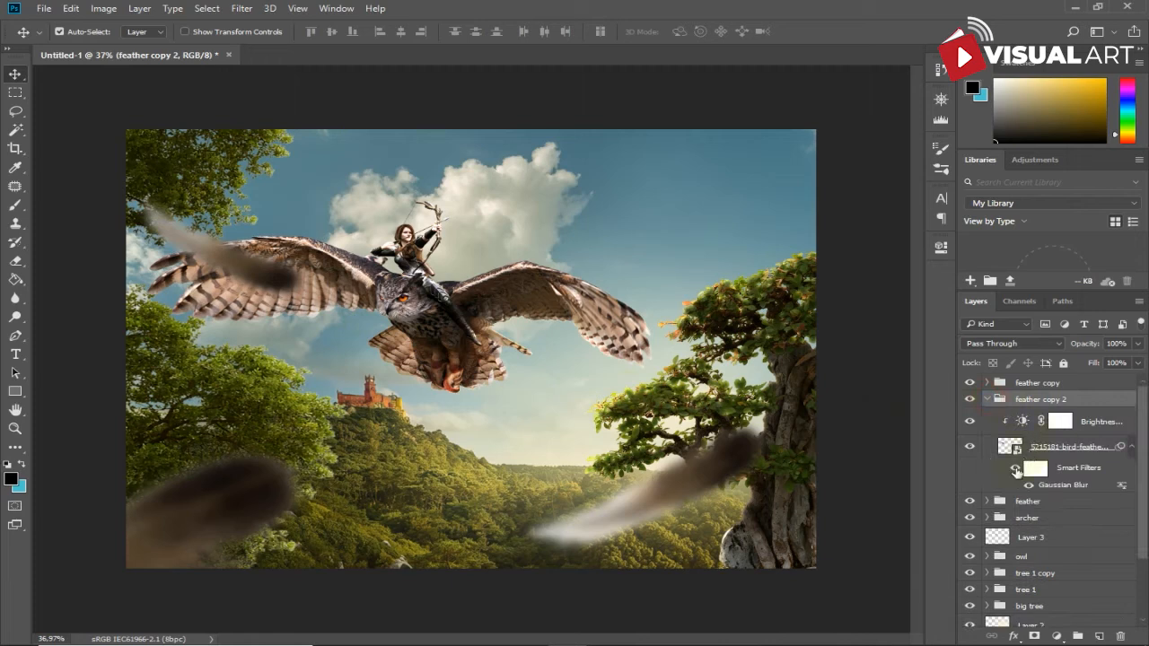
pyautogui.click(1027, 485)
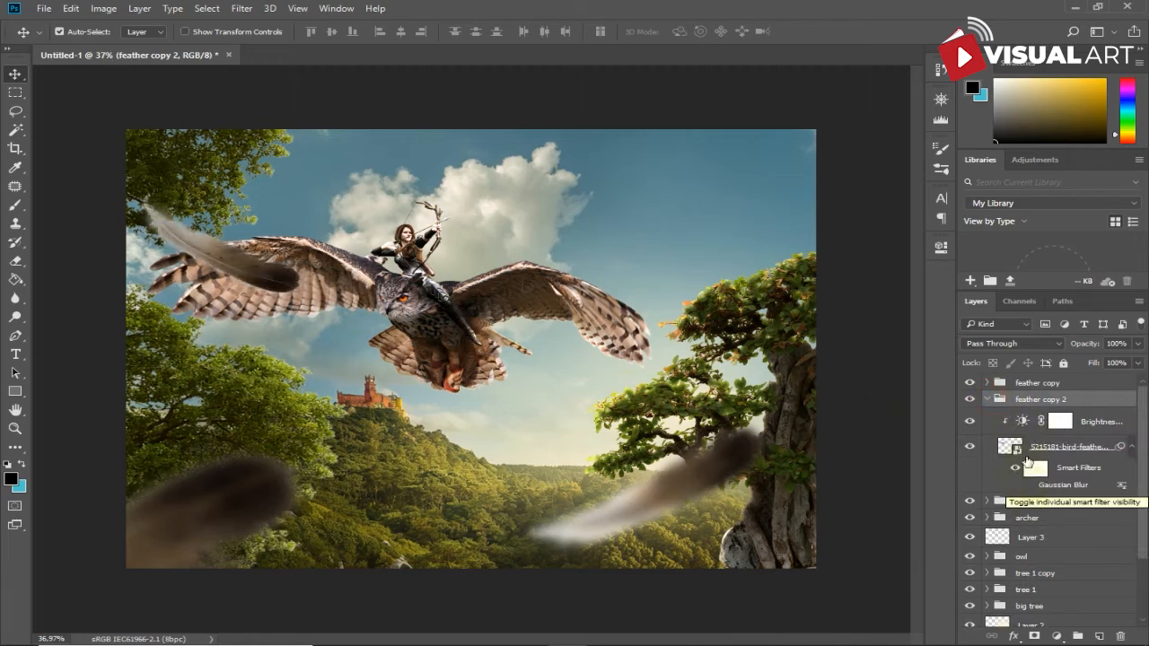
pyautogui.hotkey('ctrl', 't')
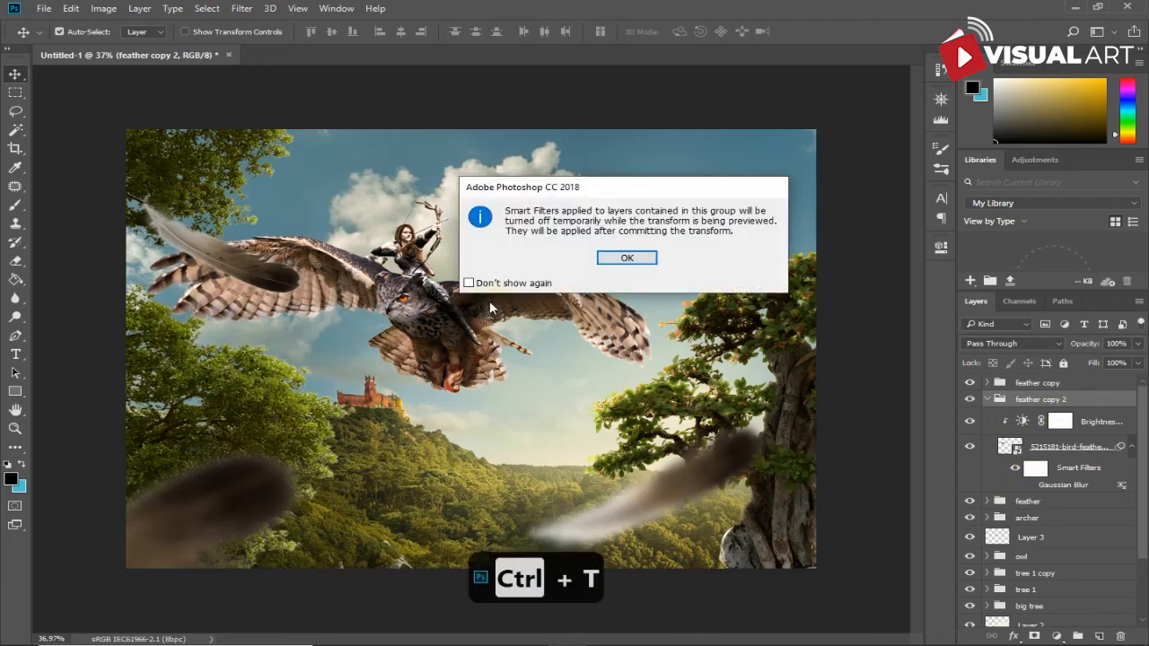
pyautogui.click(610, 260)
pyautogui.moveTo(325, 156); pyautogui.dragTo(301, 174)
pyautogui.press('Return')
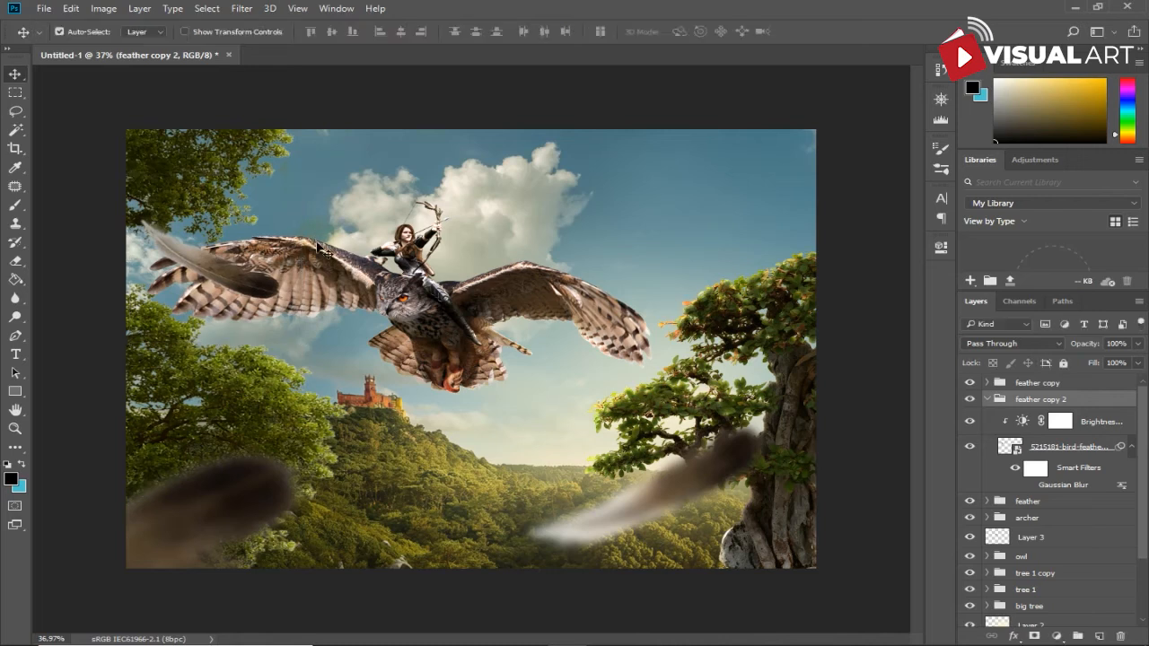
# Step: Duplicate the sharp feather group, scale the copy to about 39% and place it beneath the owl's right-hand wing
pyautogui.hotkey('ctrl', 'j')
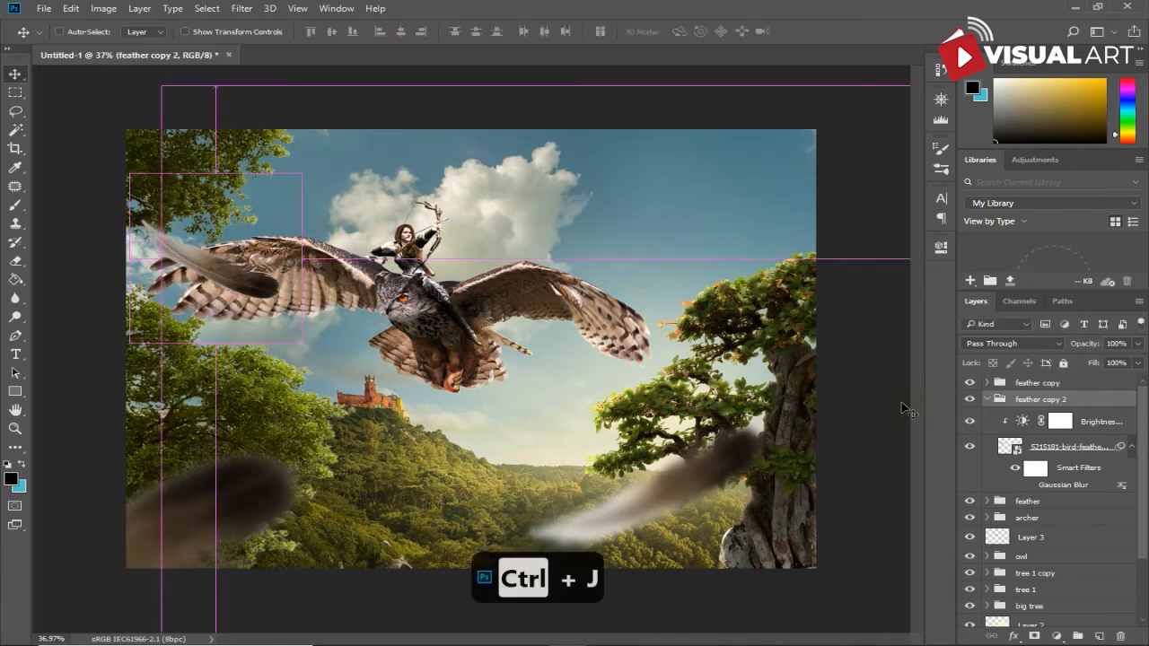
pyautogui.hotkey('ctrl', 't')
pyautogui.click(630, 260)
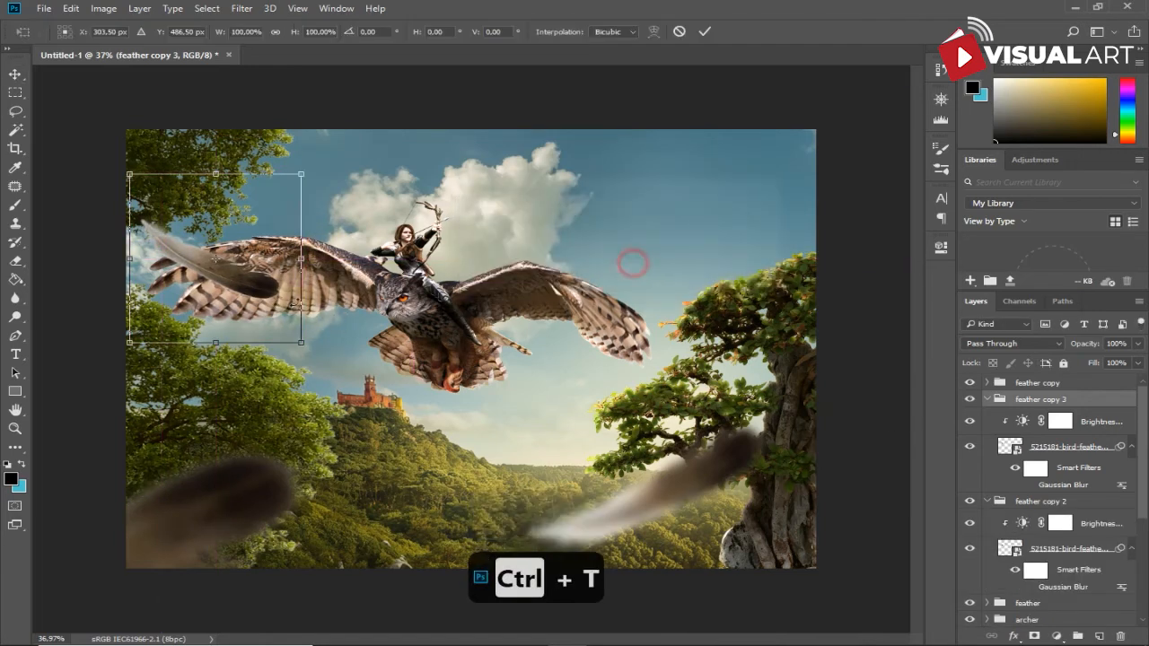
pyautogui.moveTo(244, 296); pyautogui.dragTo(556, 395)
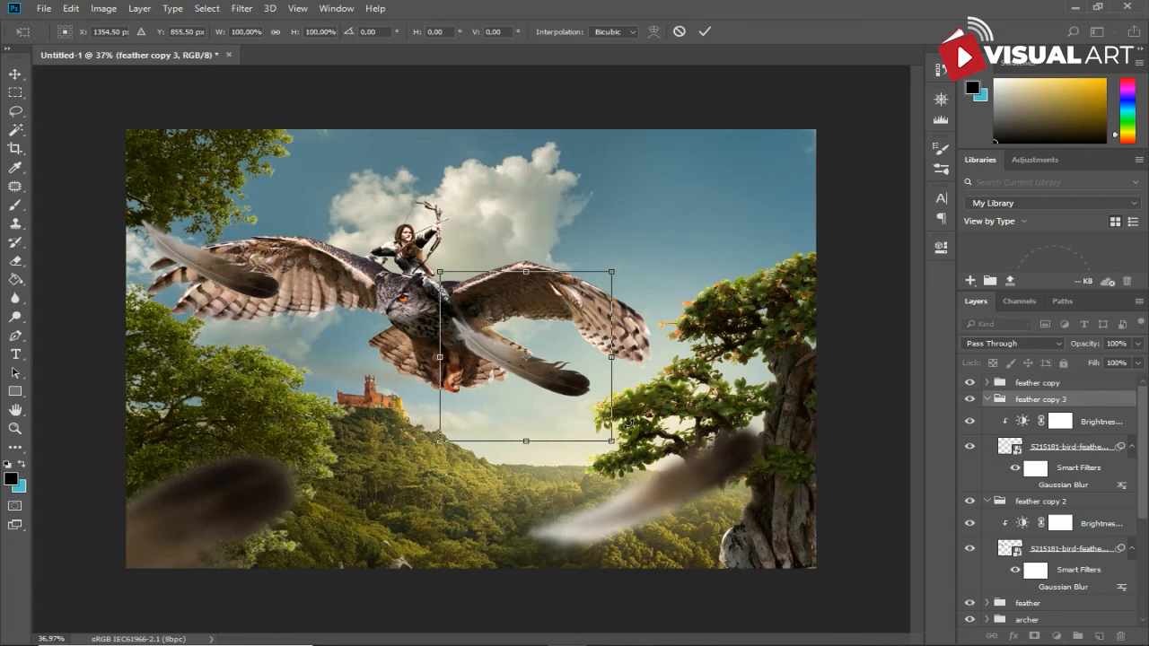
pyautogui.moveTo(440, 272); pyautogui.dragTo(593, 316)
pyautogui.scroll(2, 574, 377)
pyautogui.moveTo(610, 367); pyautogui.dragTo(628, 376)
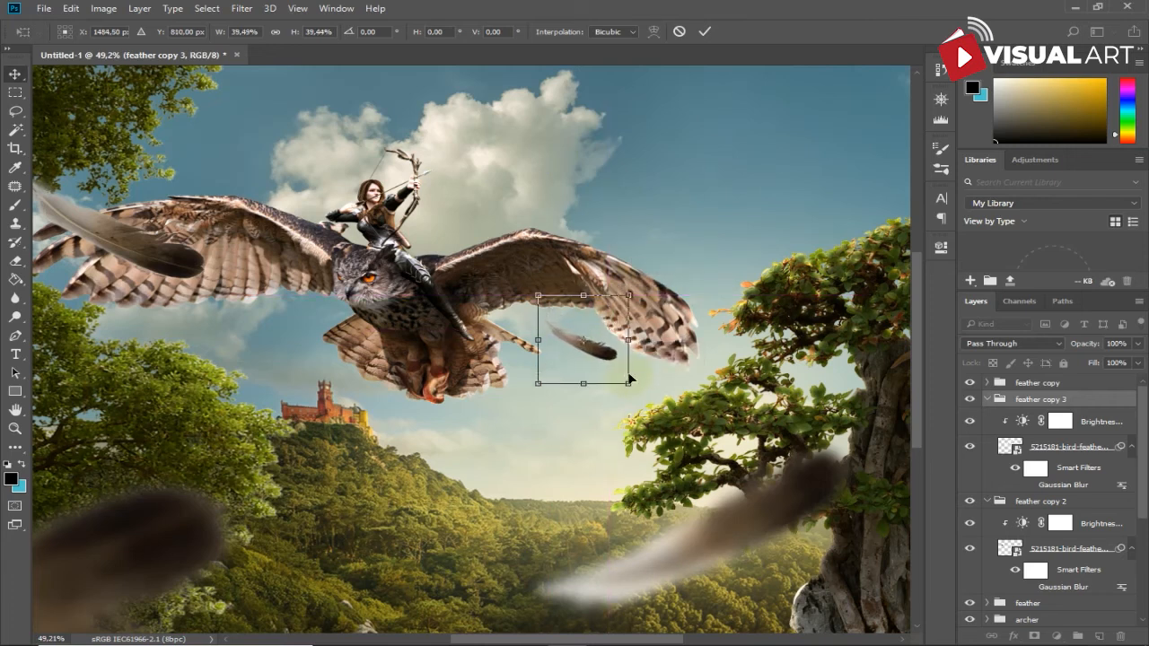
pyautogui.press('Return')
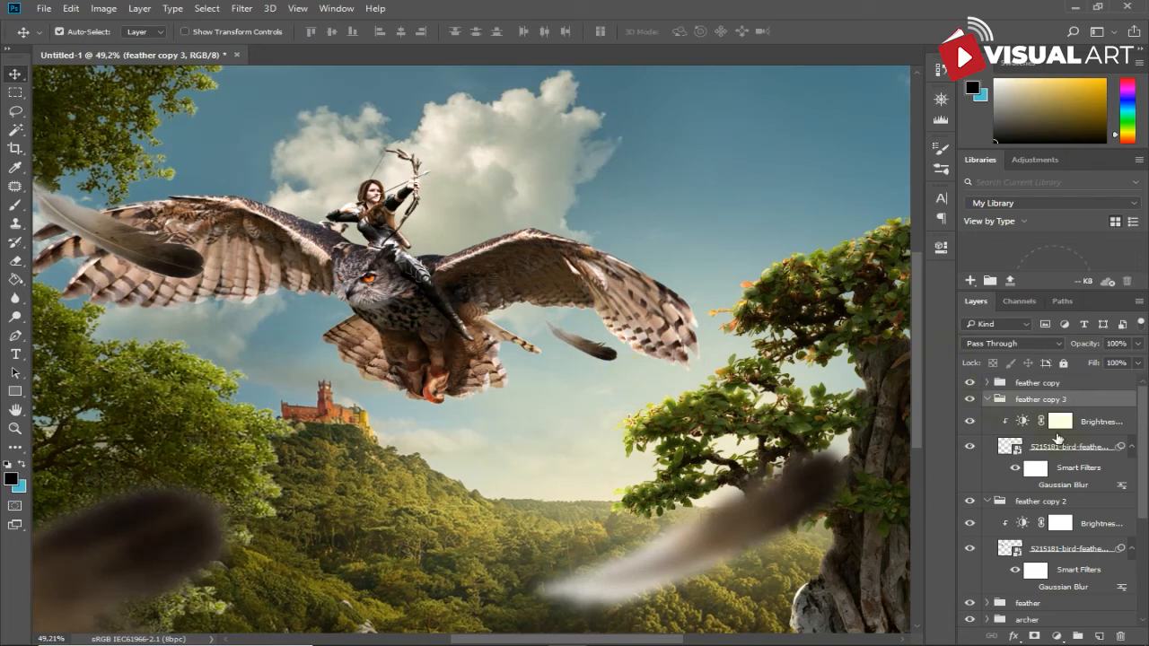
# Step: Set the brightness of the small feather's Brightness/Contrast adjustment to -20
pyautogui.doubleClick(1024, 421)
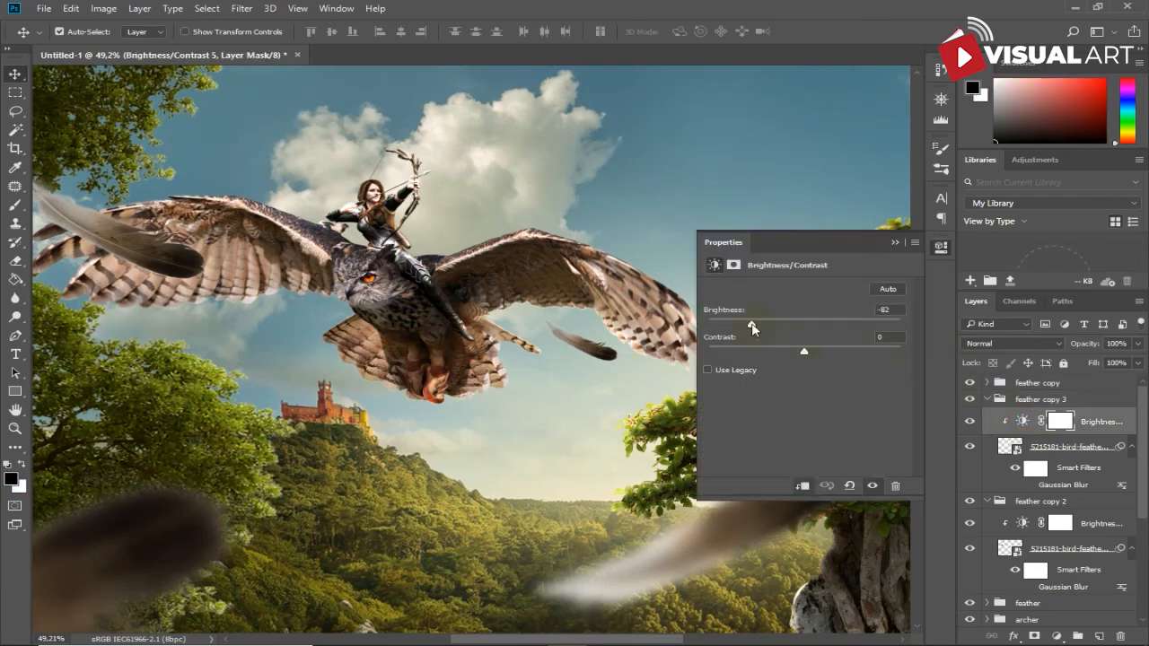
pyautogui.moveTo(752, 328); pyautogui.dragTo(792, 328)
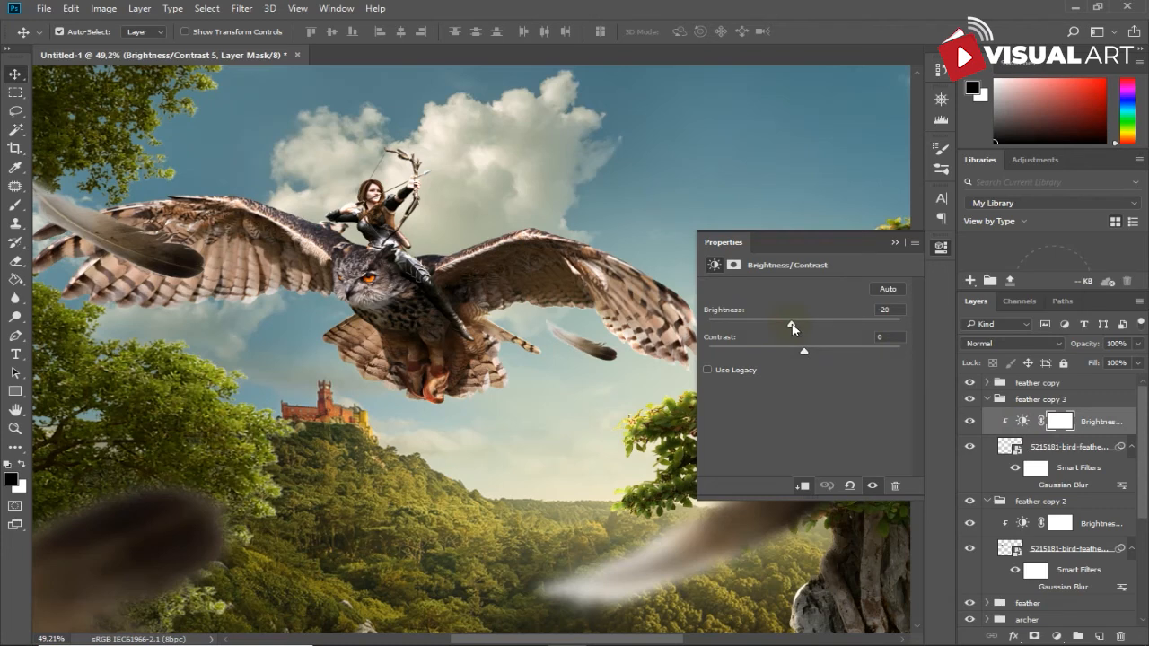
pyautogui.click(894, 243)
# Step: Duplicate the small feather group, flip the copy horizontally, scale it to about 32% and place it in the sky above the right-hand wing
pyautogui.click(1037, 402)
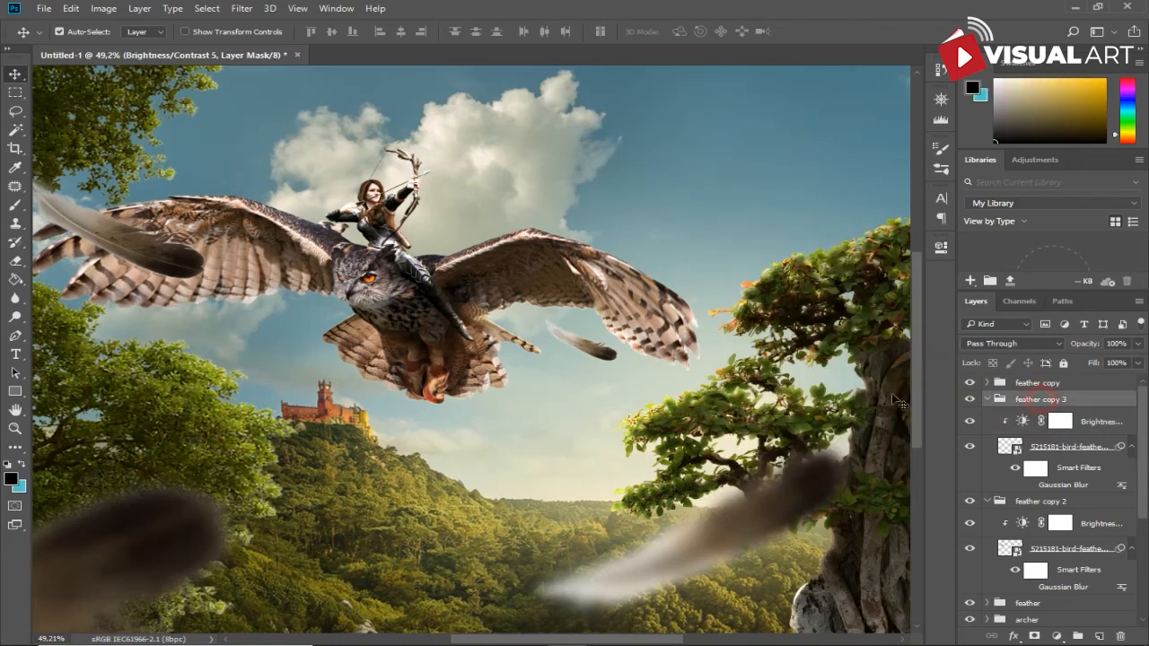
pyautogui.press('ctrl')
pyautogui.hotkey('ctrl', 'j')
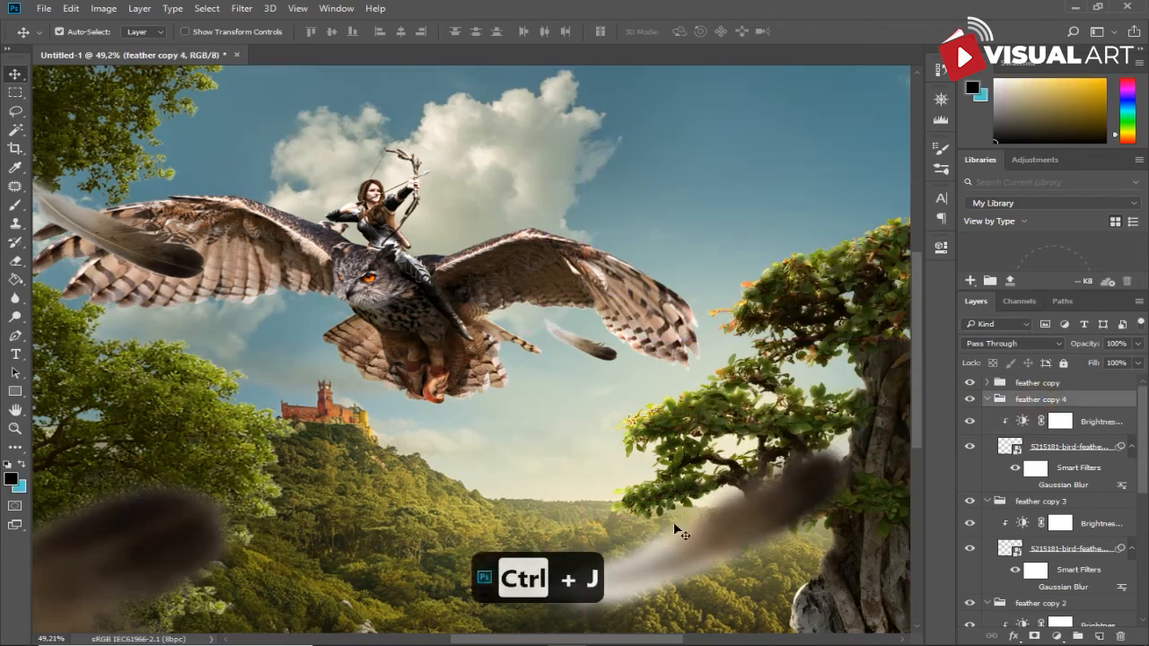
pyautogui.hotkey('ctrl', 't')
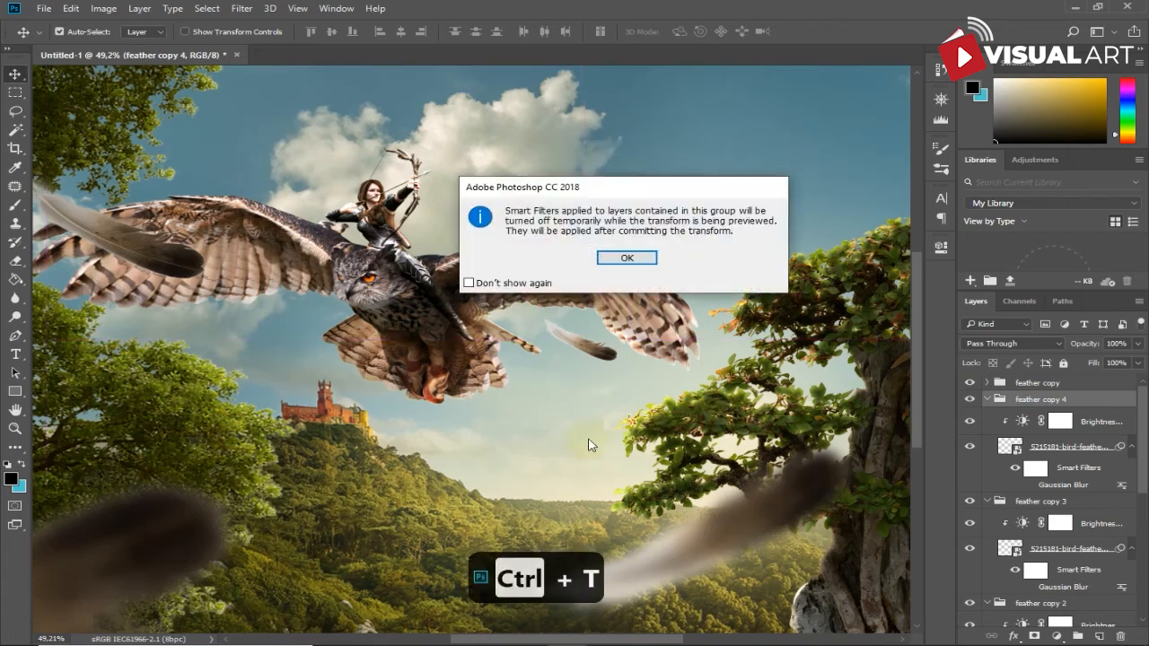
pyautogui.click(631, 260)
pyautogui.moveTo(594, 345); pyautogui.dragTo(692, 203)
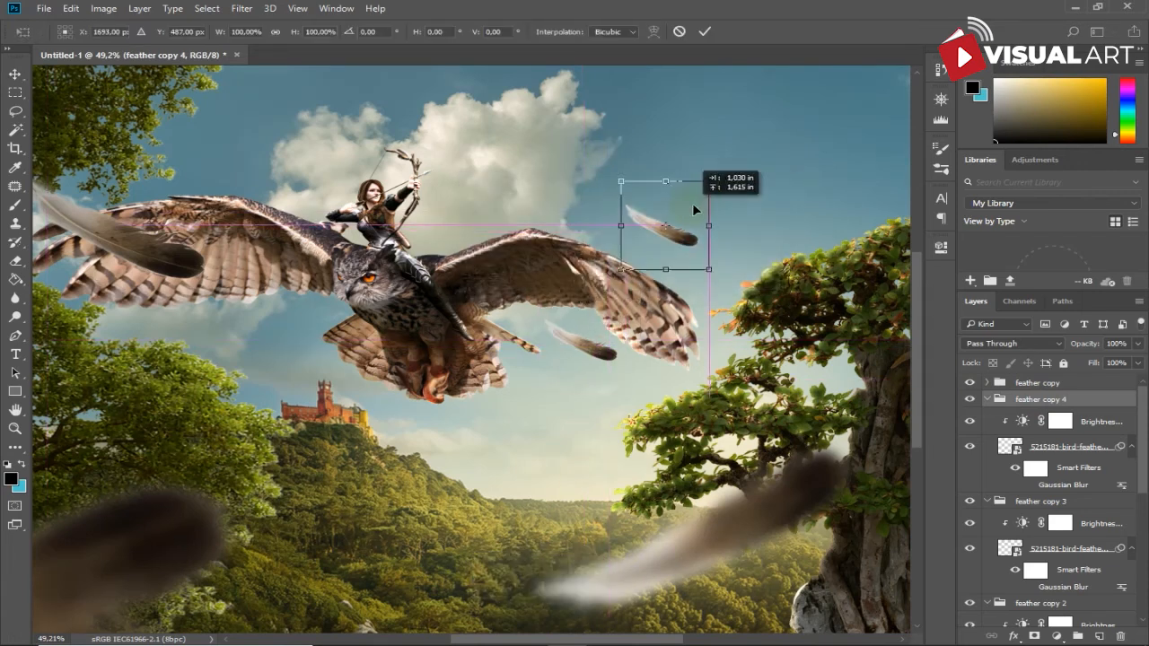
pyautogui.rightClick(691, 203)
pyautogui.click(763, 418)
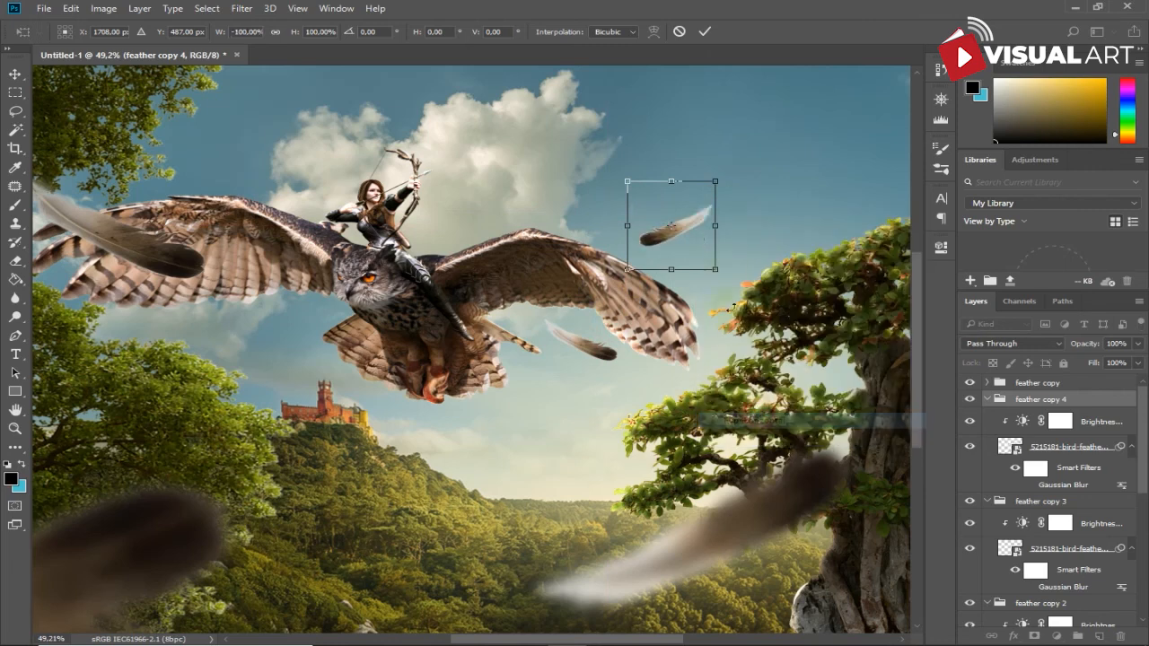
pyautogui.moveTo(713, 268); pyautogui.dragTo(655, 210)
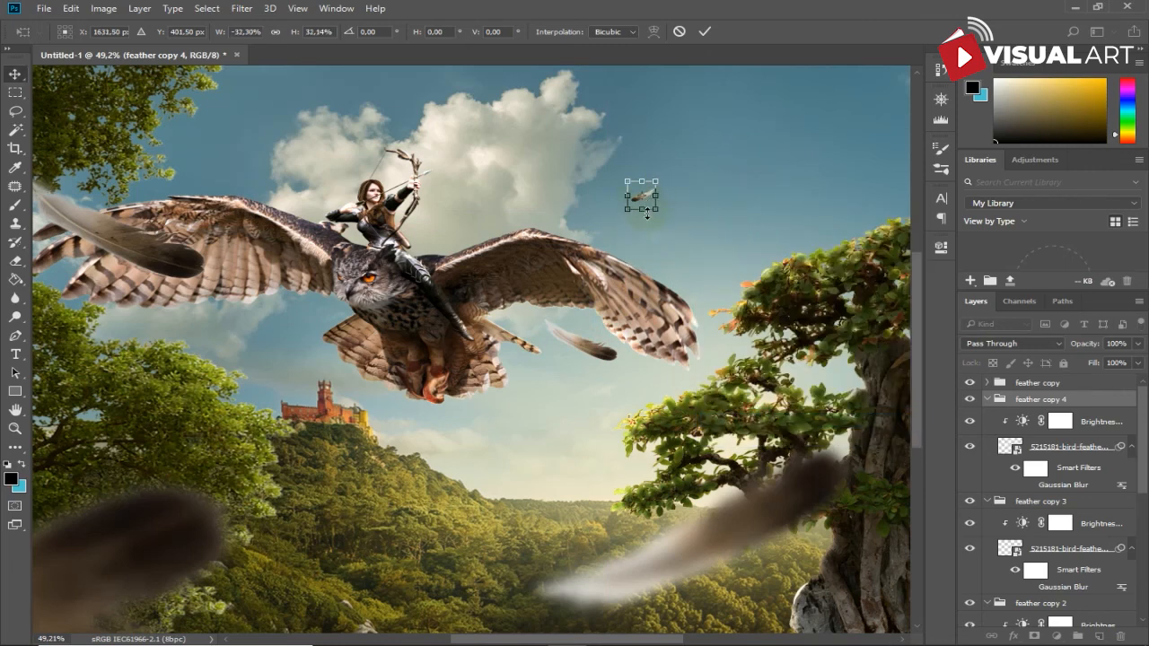
pyautogui.press('Return')
pyautogui.scroll(-2, 641, 281)
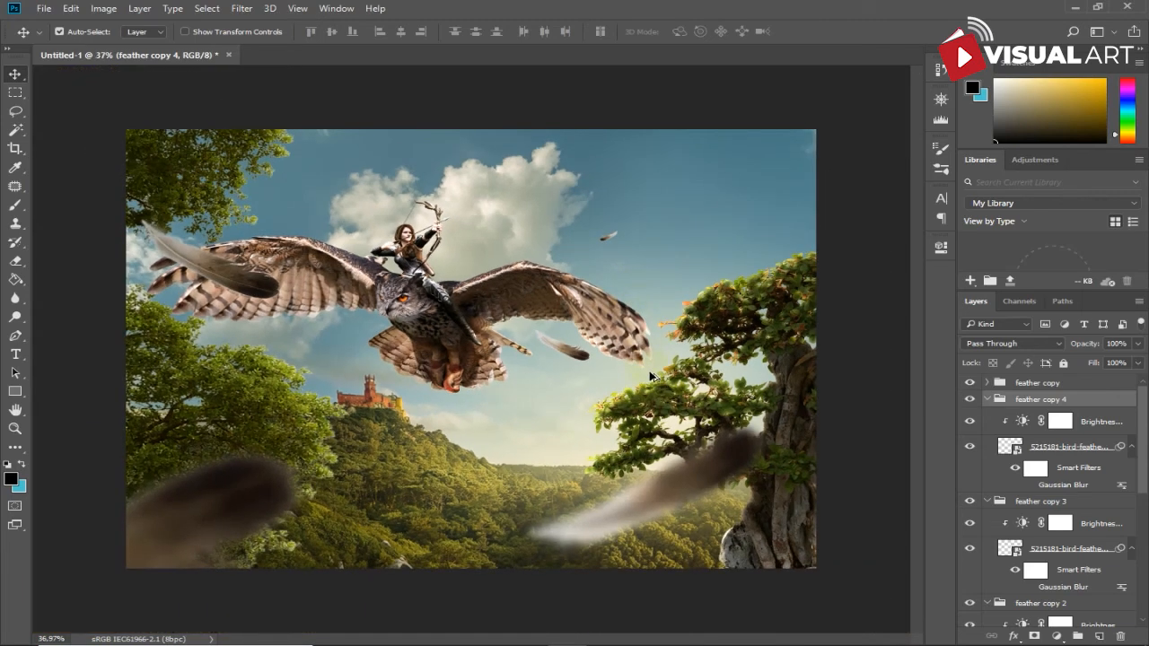
# Step: Stamp all visible layers into a new layer above the feather groups and open the Camera Raw Filter on it
pyautogui.click(1069, 386)
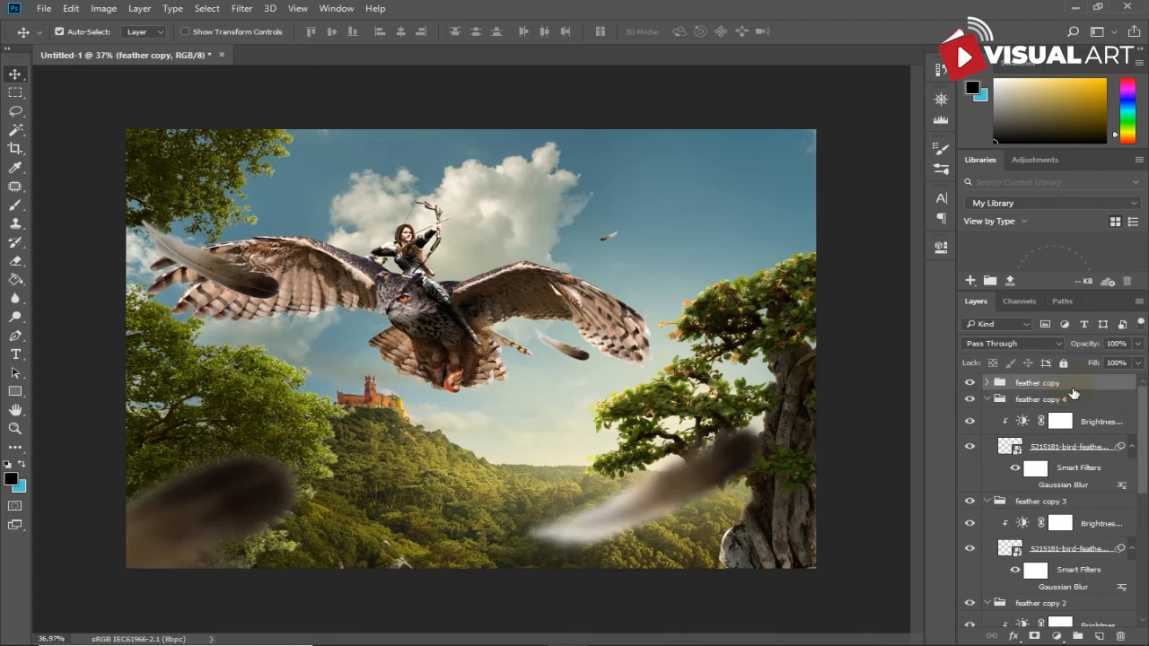
pyautogui.hotkey('ctrl', 'alt', 'shift', 'e')
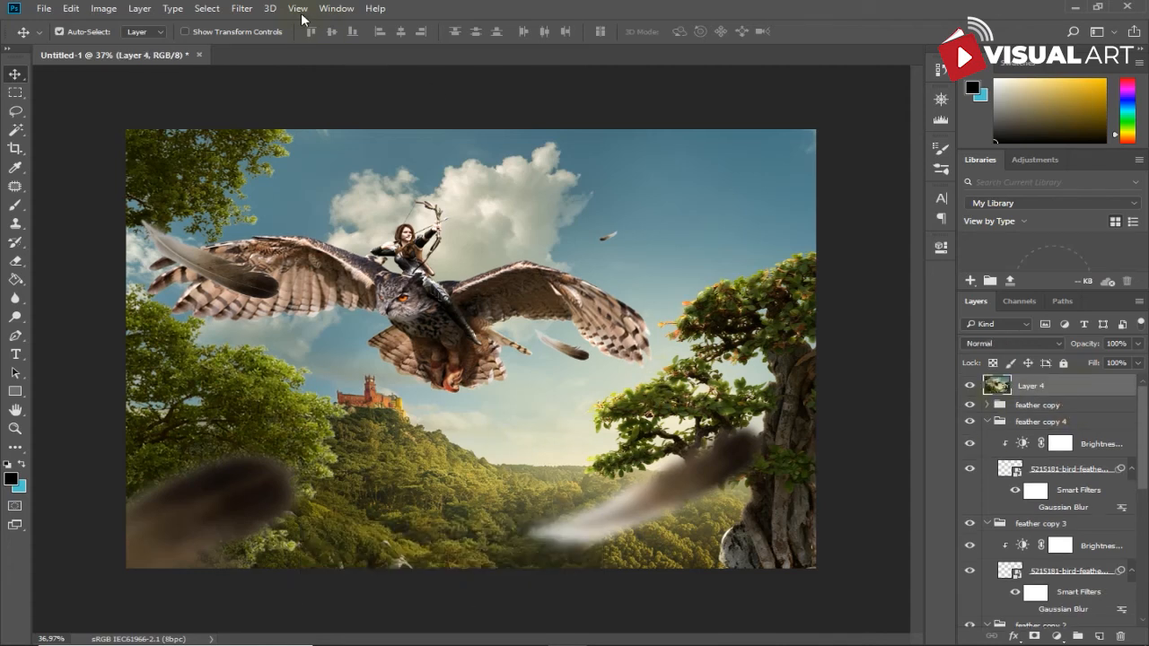
pyautogui.click(241, 8)
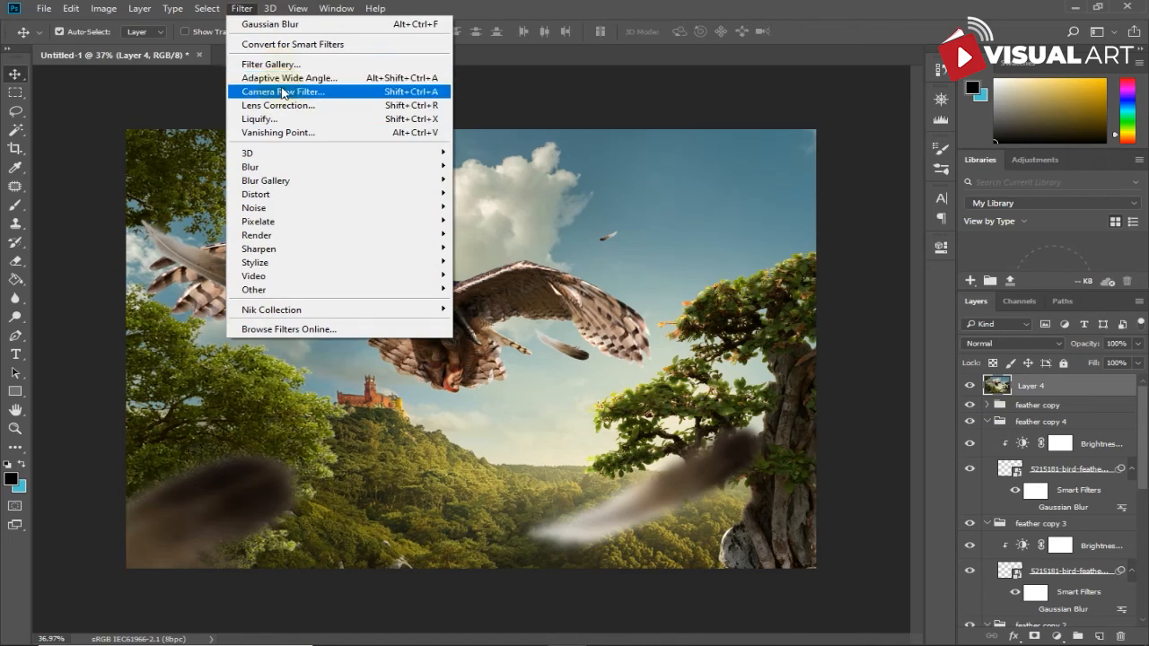
pyautogui.click(287, 91)
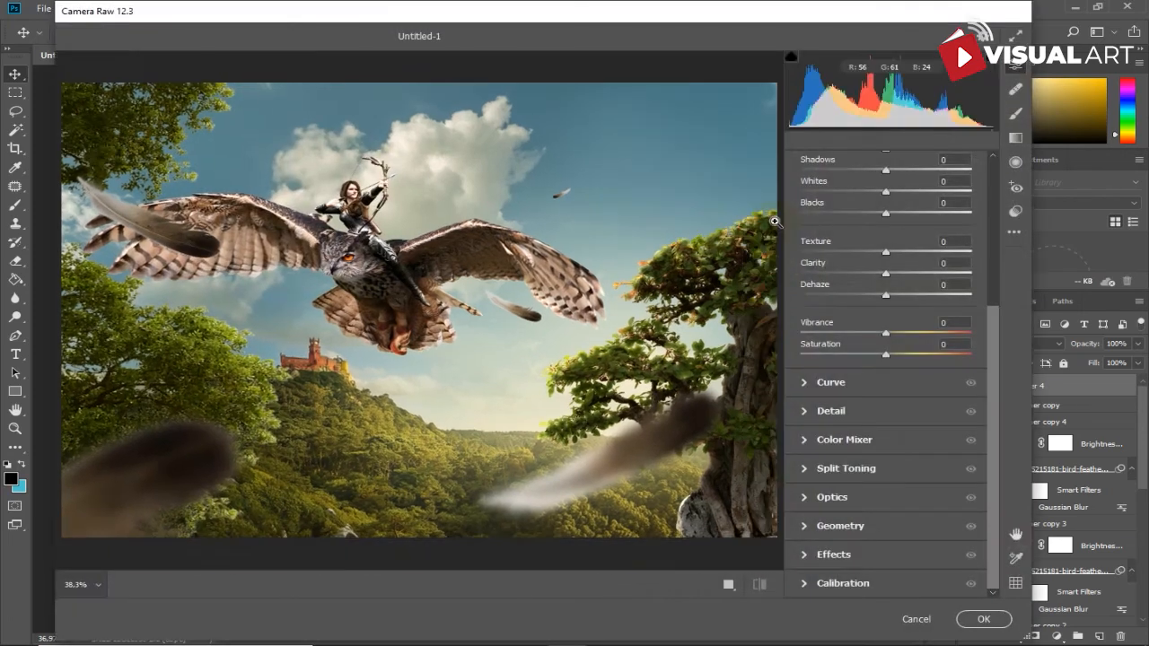
# Step: Apply Camera Raw adjustments of temperature +4, tint +11, exposure +0.25, contrast +10 and clarity +14 to the merged layer
pyautogui.scroll(5, 892, 303)
pyautogui.click(889, 278)
pyautogui.moveTo(888, 280); pyautogui.dragTo(897, 302)
pyautogui.click(892, 300)
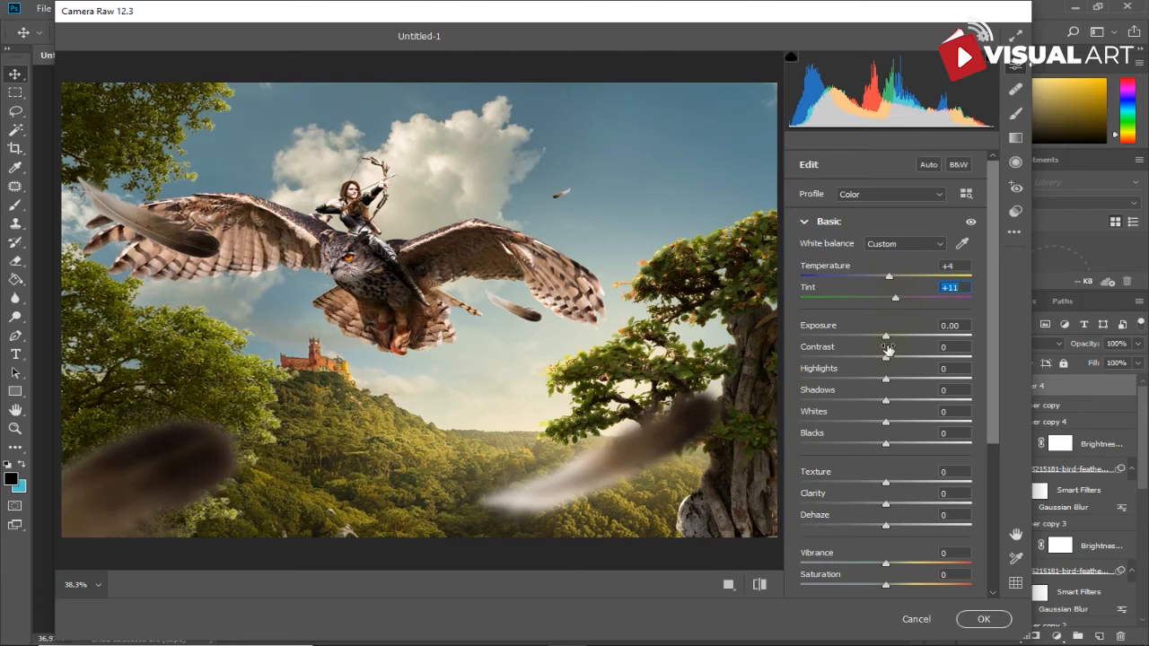
pyautogui.moveTo(886, 337); pyautogui.dragTo(895, 360)
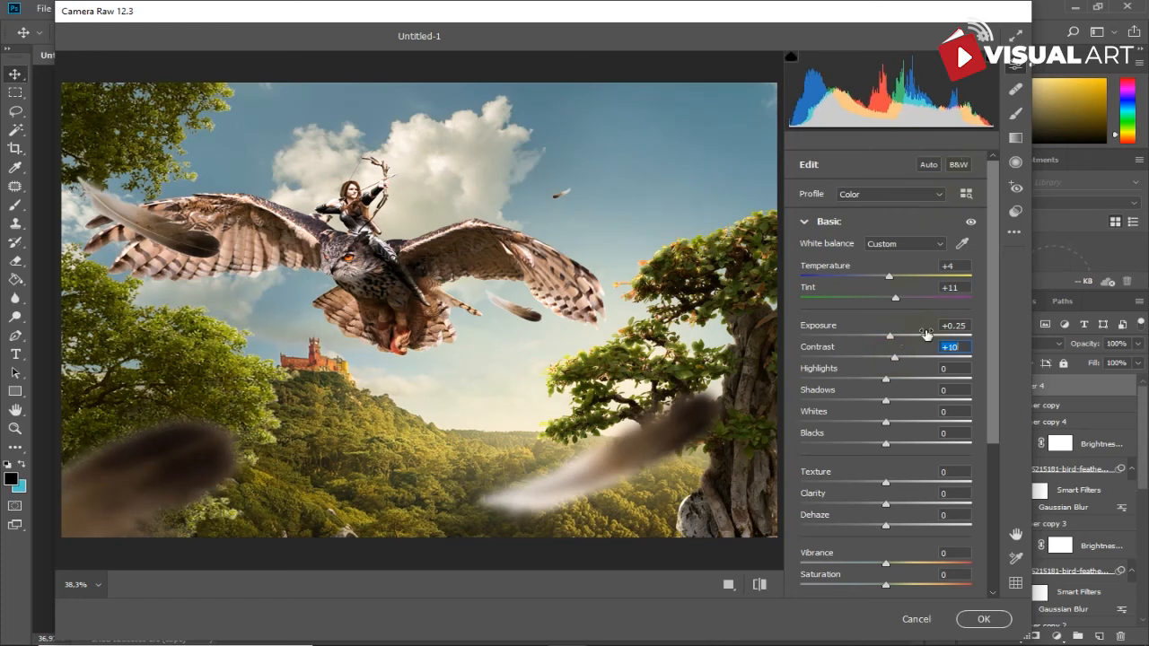
pyautogui.moveTo(887, 504); pyautogui.dragTo(899, 505)
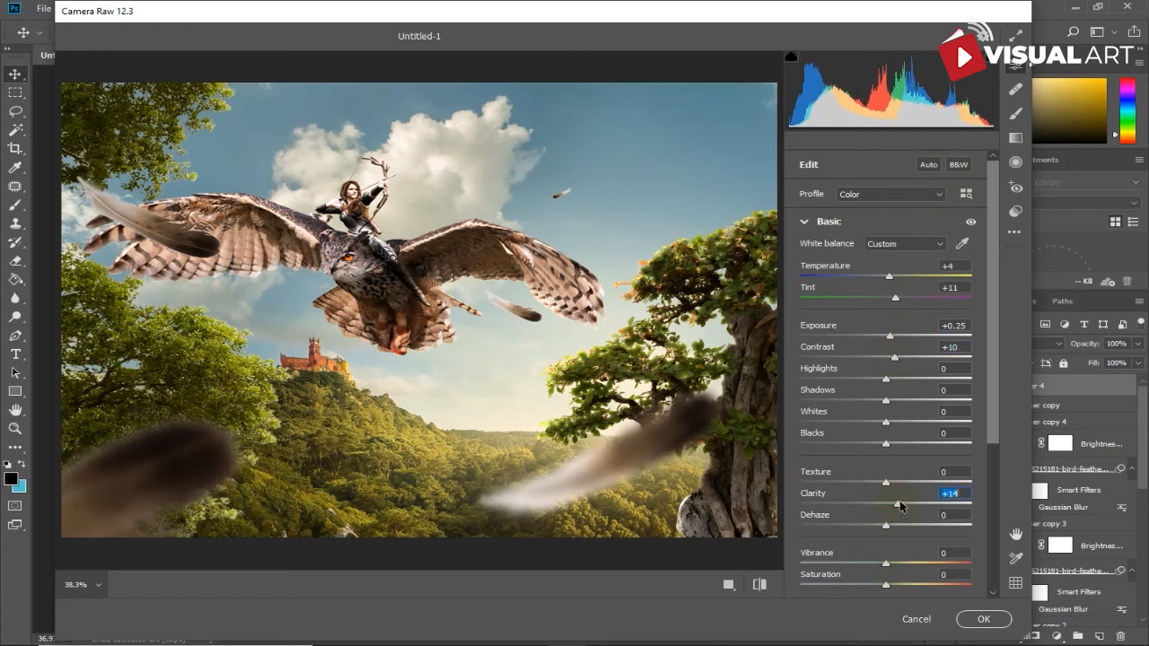
pyautogui.click(983, 619)
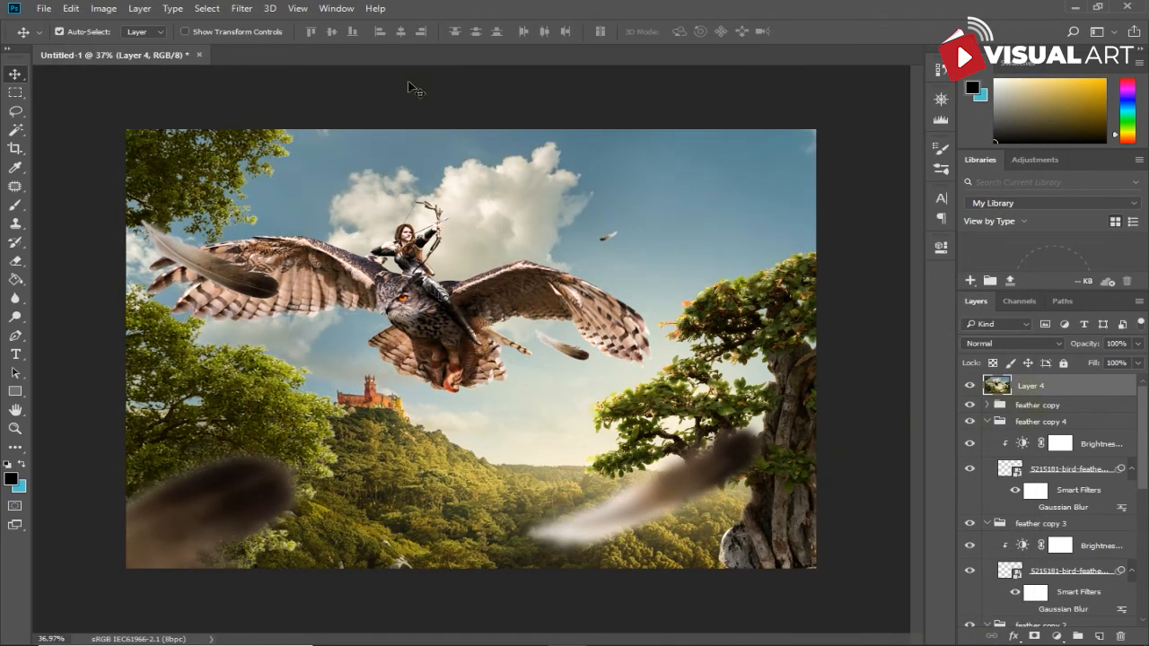
# Step: Open Nik Collection's Color Efex Pro 4 on the merged layer and toggle the Foliage and Cross Processing filters to compare their effect
pyautogui.click(243, 9)
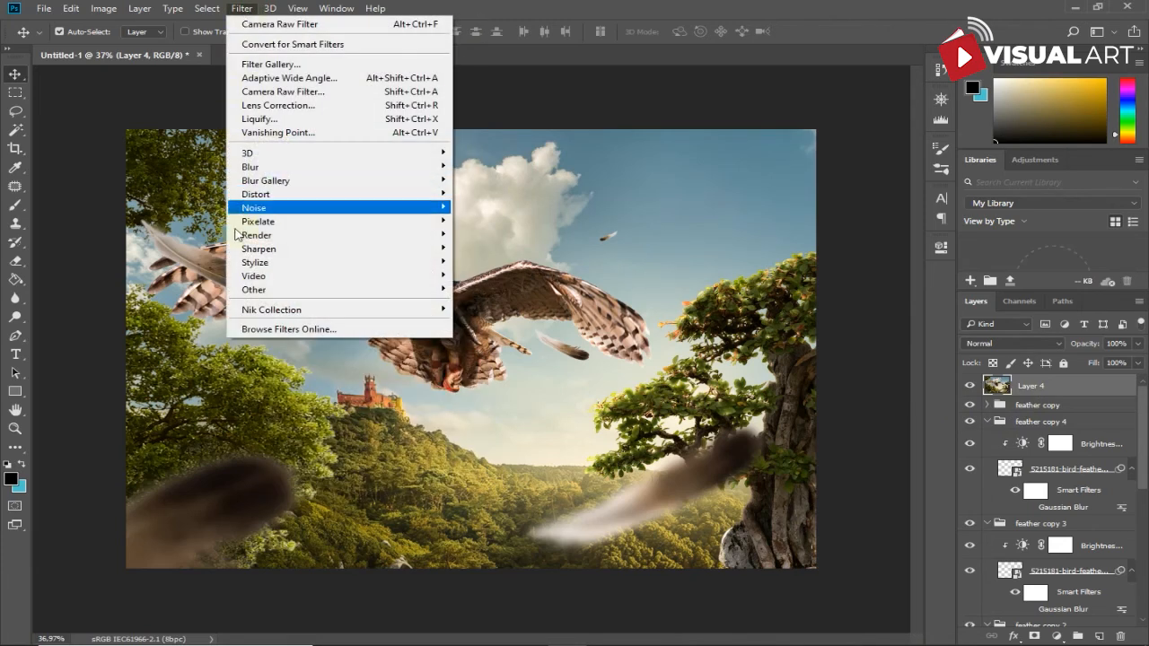
pyautogui.moveTo(269, 309)
pyautogui.click(480, 325)
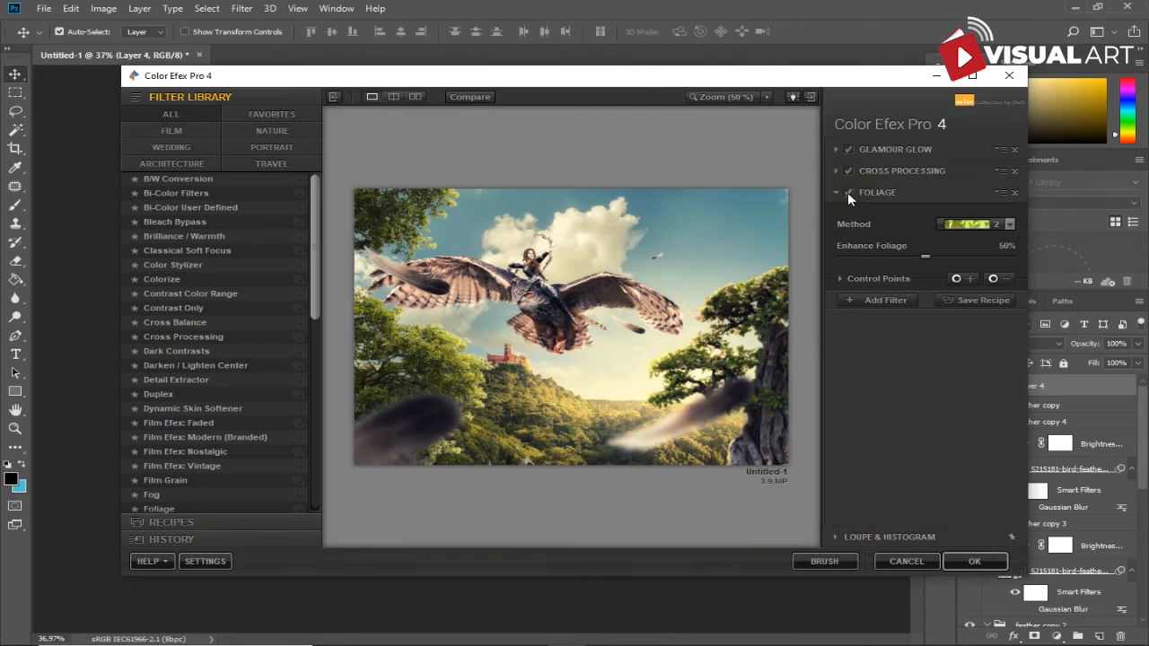
pyautogui.click(848, 193)
pyautogui.click(848, 194)
pyautogui.click(849, 172)
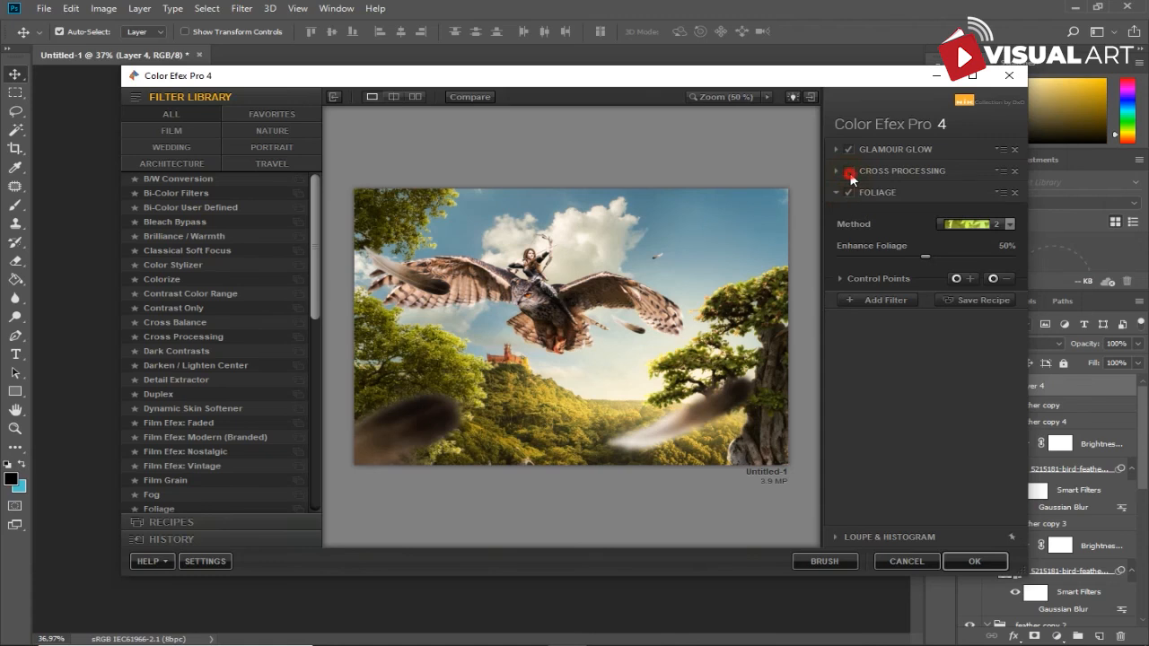
# Step: Review the Glamour Glow settings and set the strength of the T04 Cross Processing filter to 21%
pyautogui.click(867, 145)
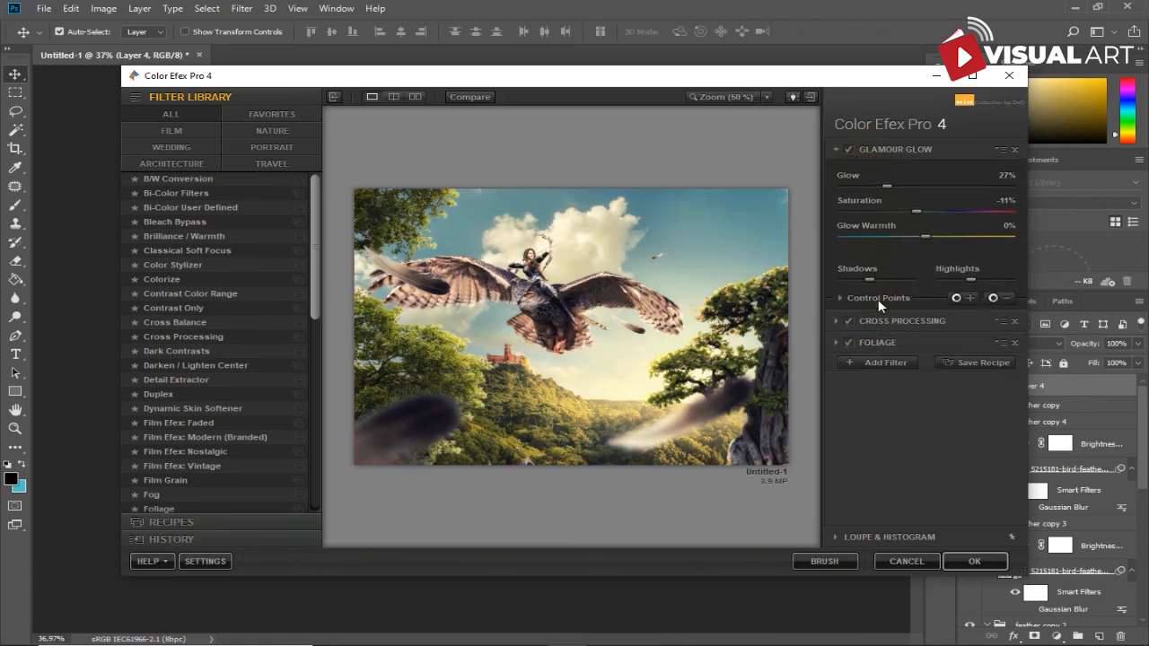
pyautogui.click(881, 362)
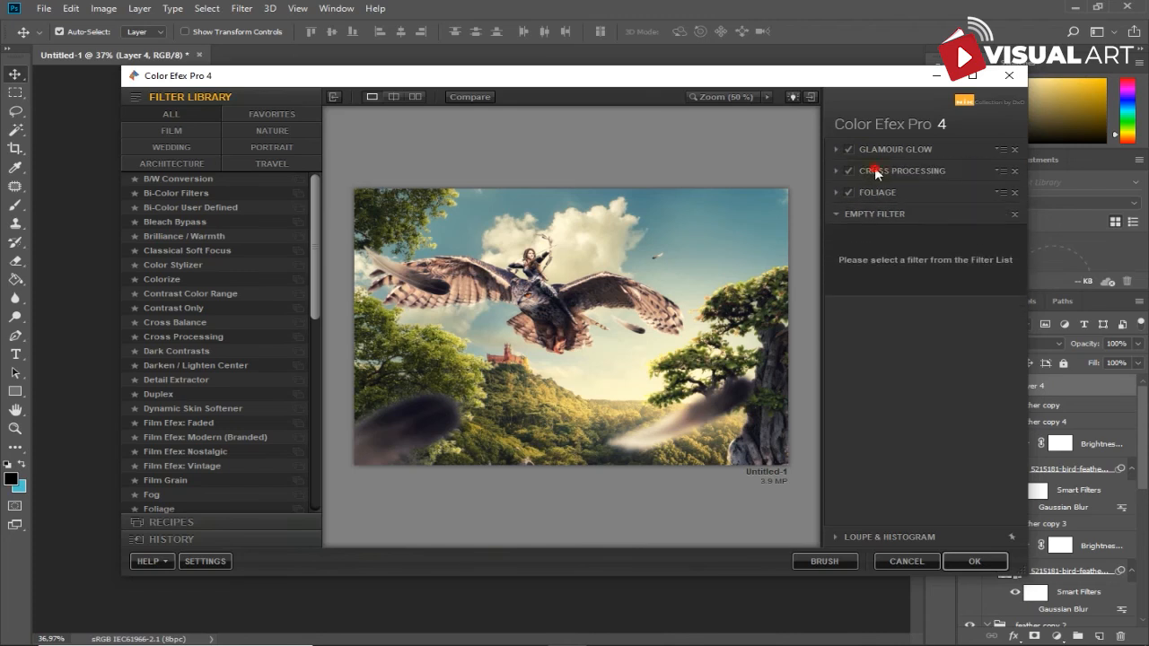
pyautogui.click(876, 172)
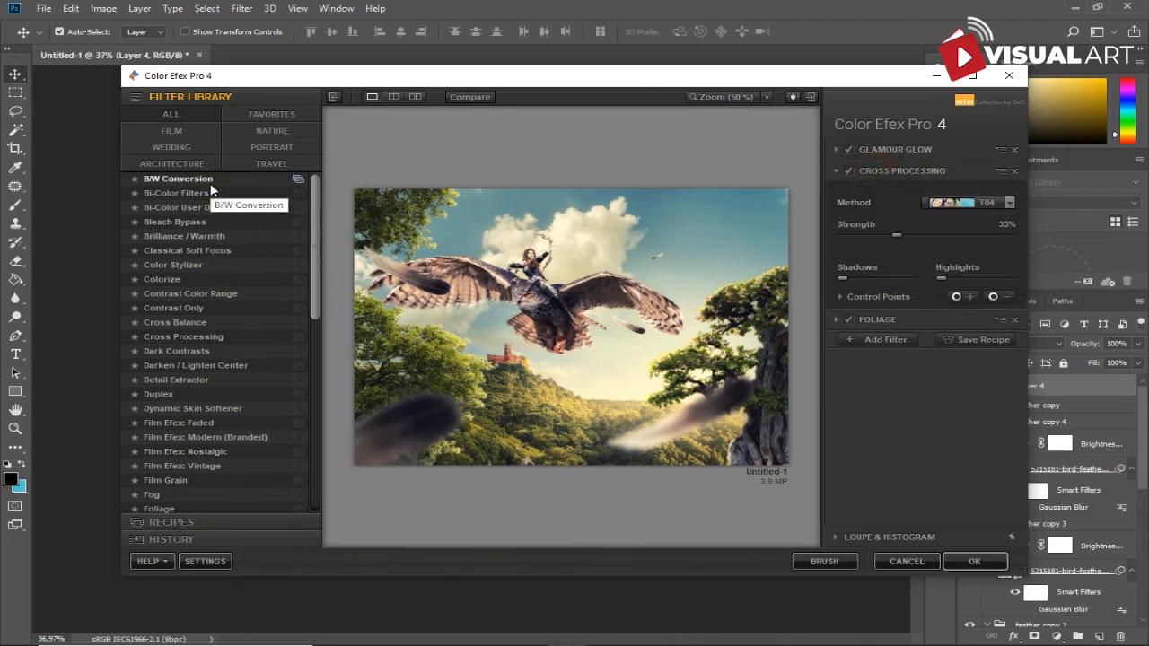
pyautogui.moveTo(892, 236)
pyautogui.mouseDown()
pyautogui.moveTo(805, 243)
pyautogui.moveTo(878, 233)
pyautogui.mouseUp()
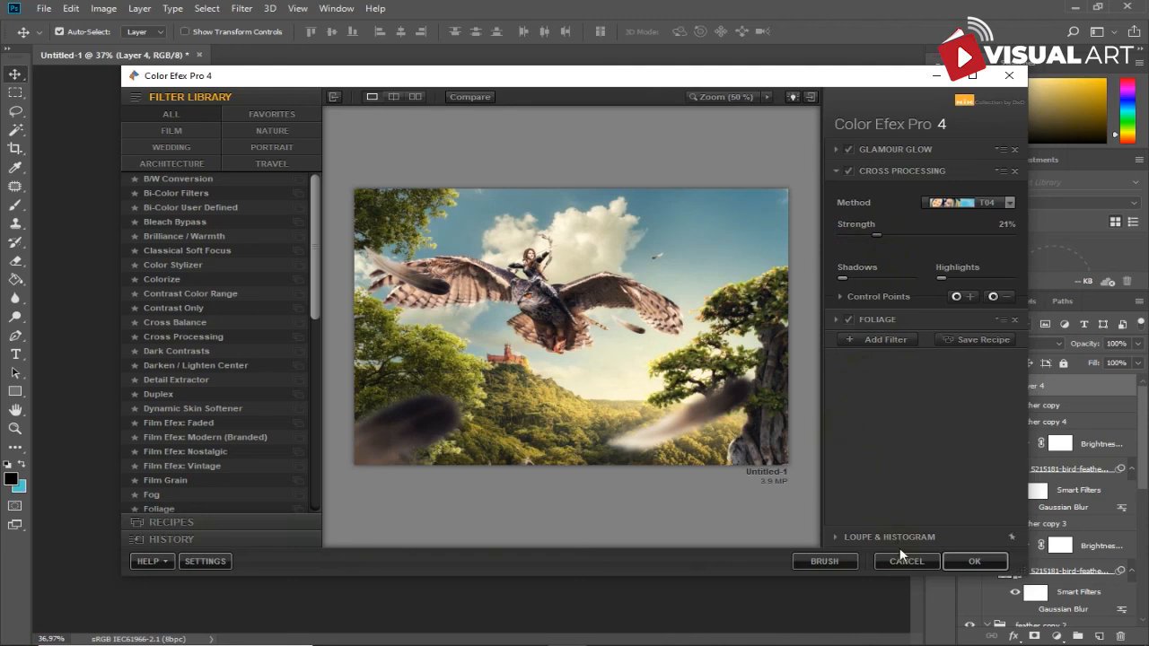
# Step: Choose method 2 for the Foliage filter, raise Enhance Foliage slightly and apply the Color Efex Pro filters to the image
pyautogui.click(877, 348)
pyautogui.click(901, 199)
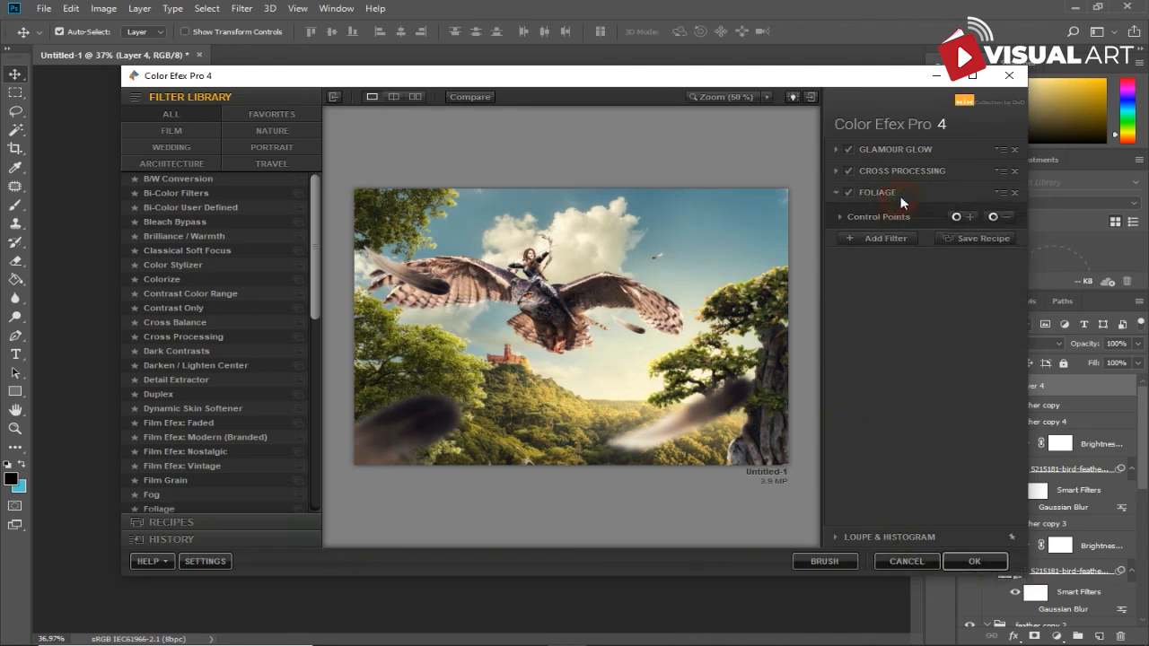
pyautogui.click(985, 227)
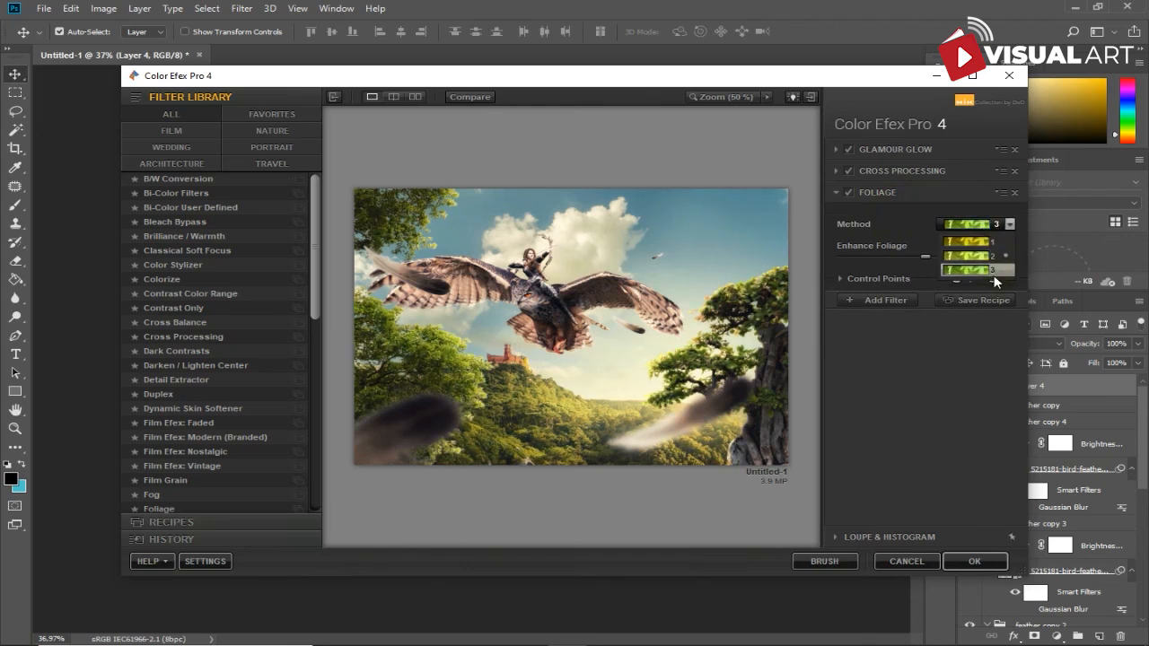
pyautogui.click(988, 255)
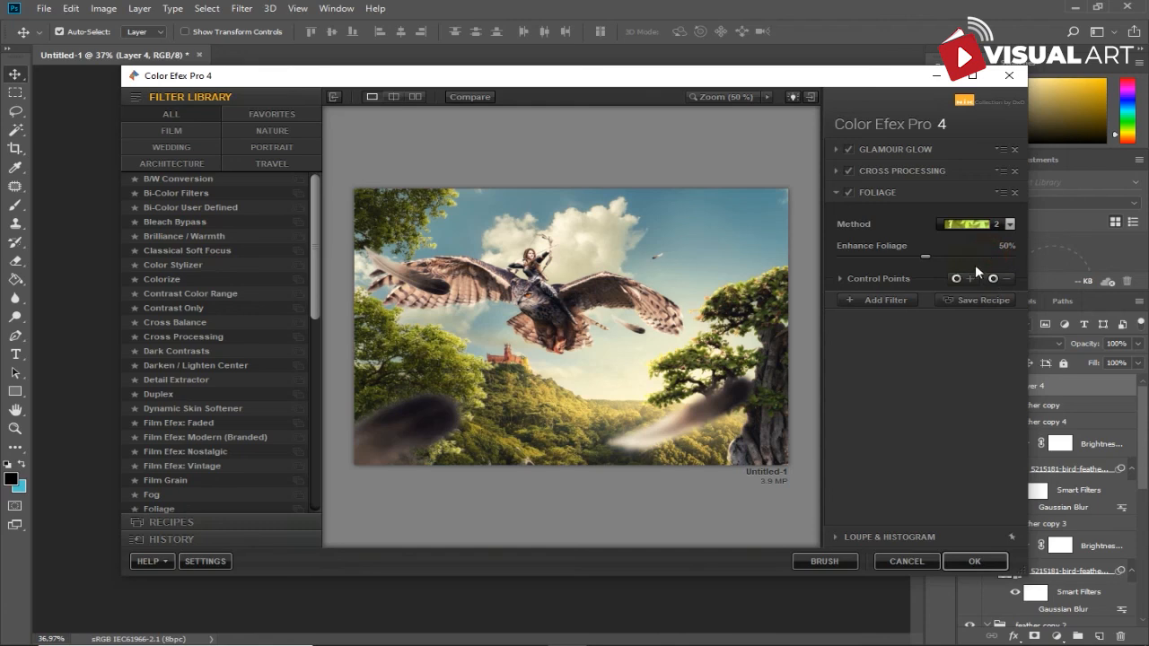
pyautogui.moveTo(923, 259)
pyautogui.mouseDown()
pyautogui.moveTo(887, 263)
pyautogui.moveTo(941, 262)
pyautogui.mouseUp()
pyautogui.click(880, 305)
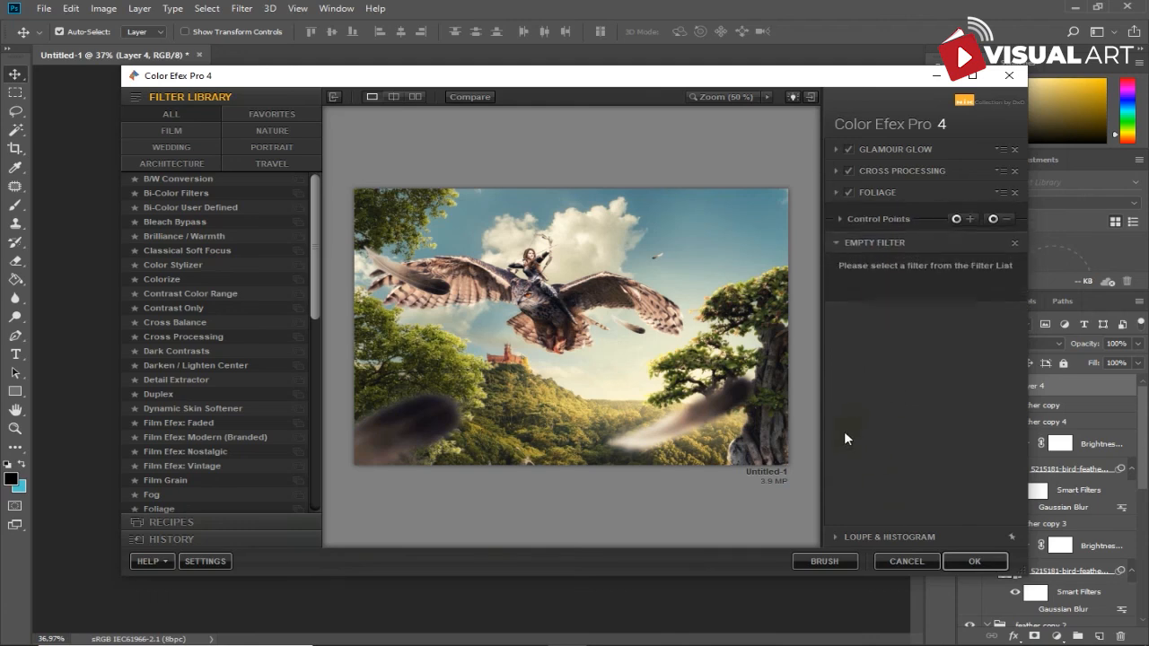
pyautogui.click(963, 562)
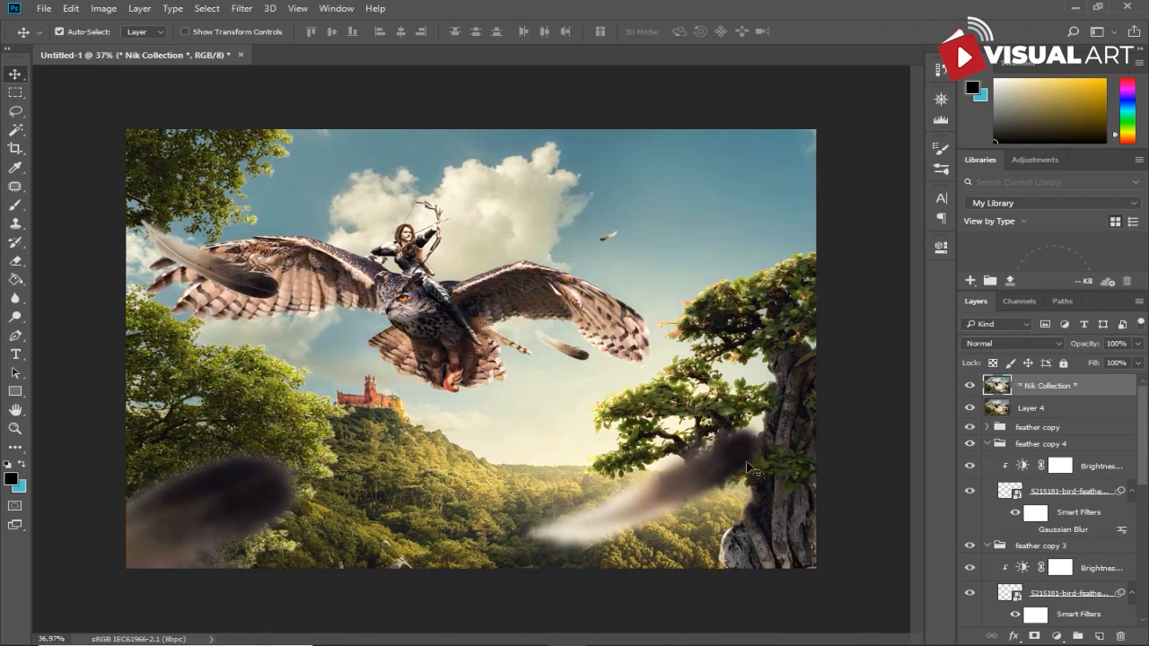
pyautogui.scroll(-4, 552, 393)
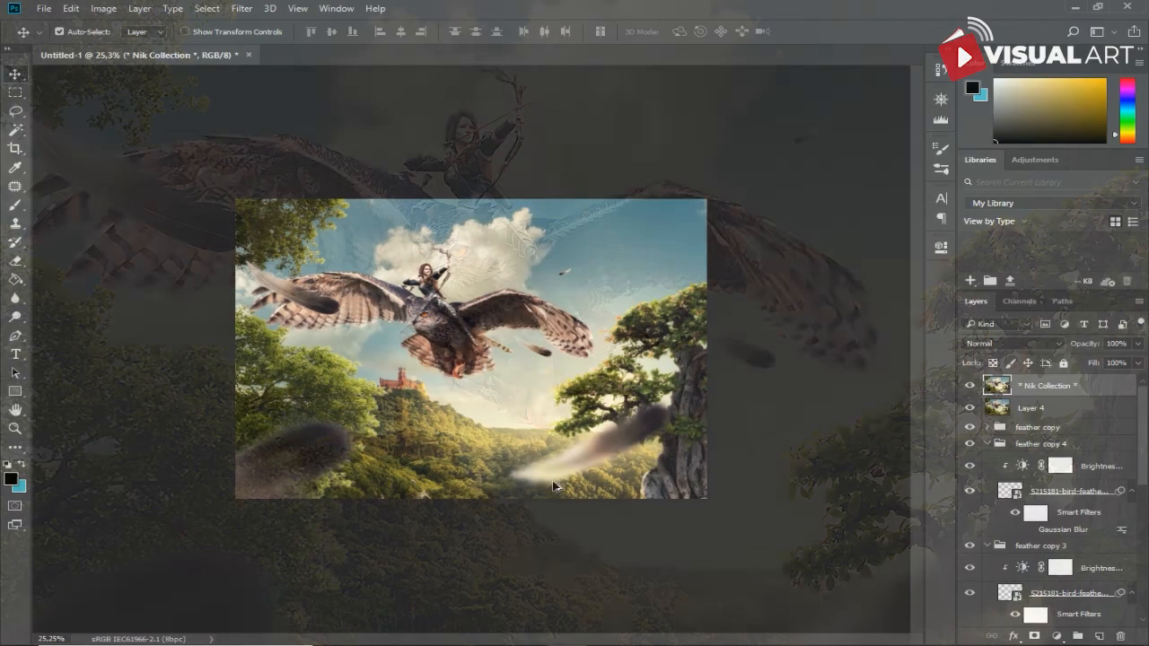